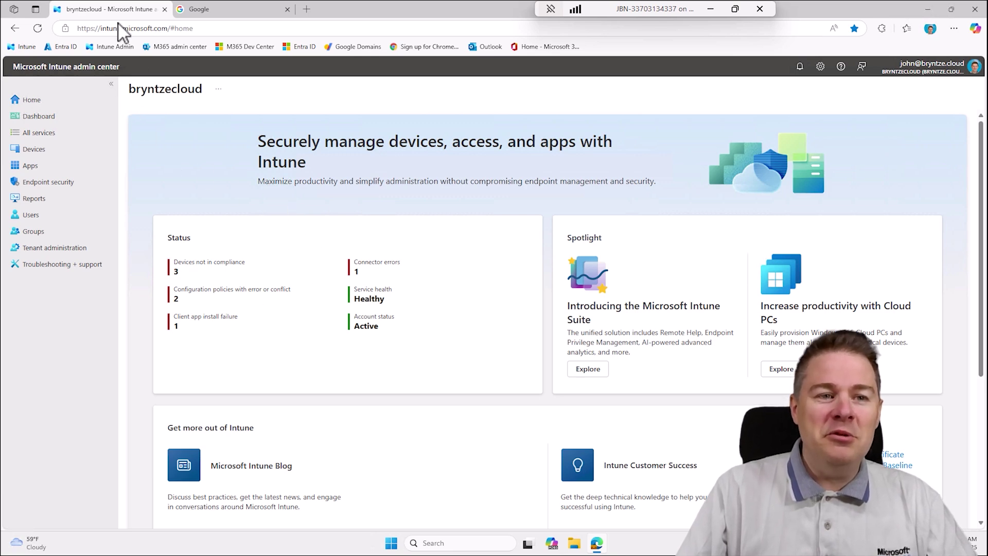
- Search the Discovered apps report in Intune's app monitoring for "Teams classic", and return to the admin center's home page
{"action": "left_click", "coordinate": [72, 166]}
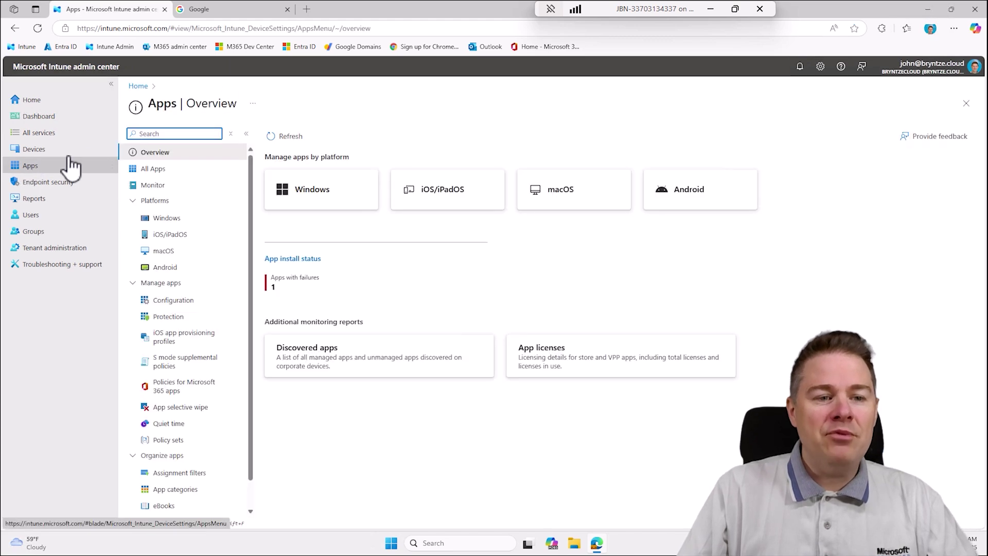
{"action": "left_click", "coordinate": [166, 189]}
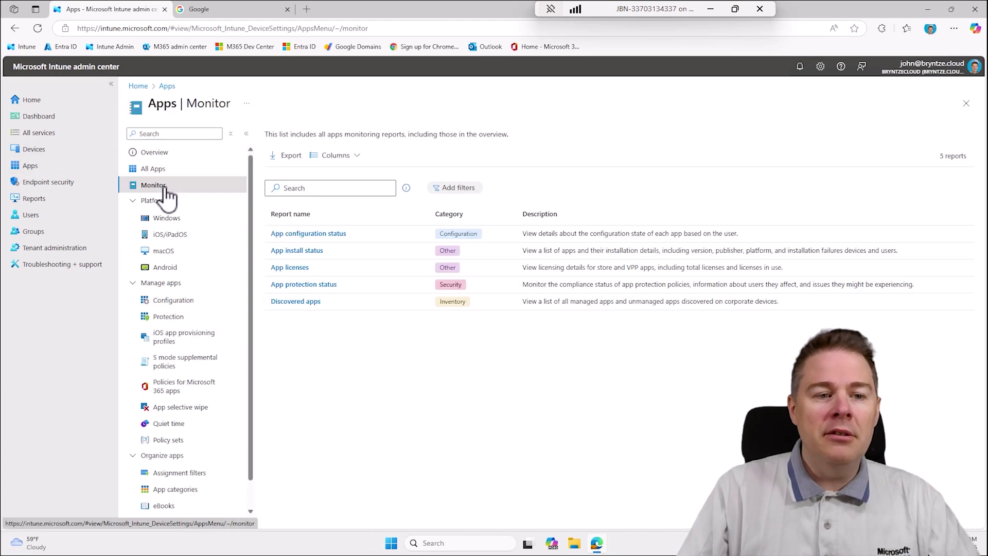
{"action": "left_click", "coordinate": [304, 302]}
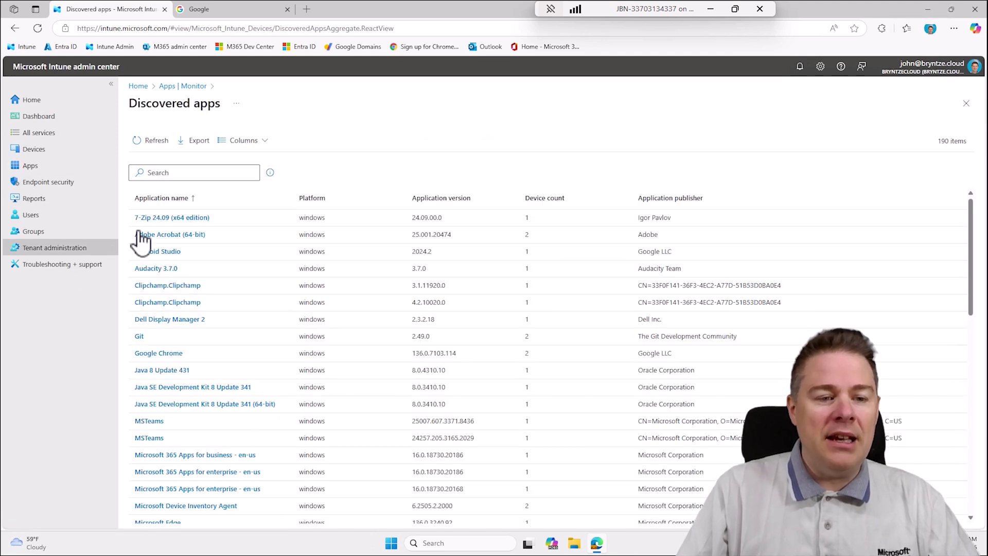
{"action": "left_click", "coordinate": [163, 172]}
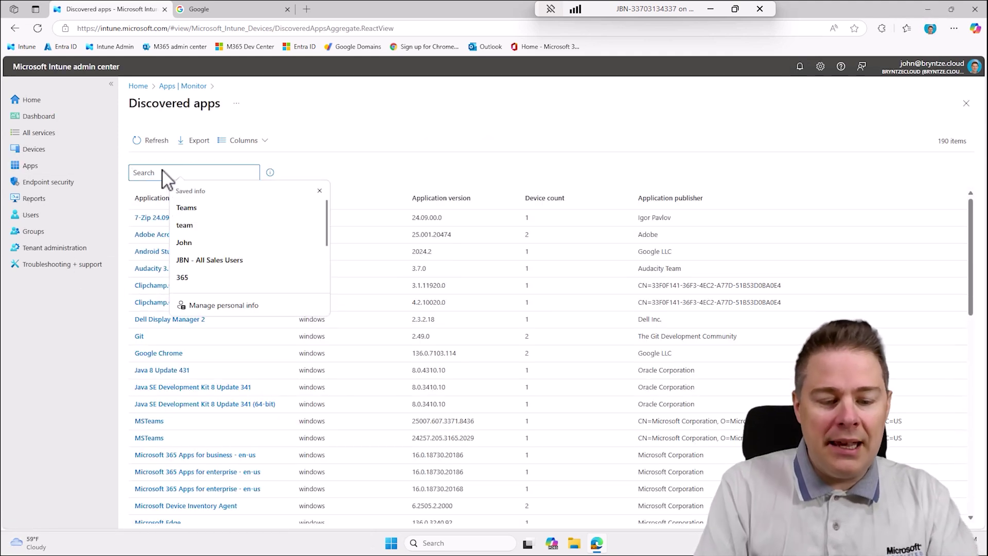
{"action": "type", "text": "Teams classic"}
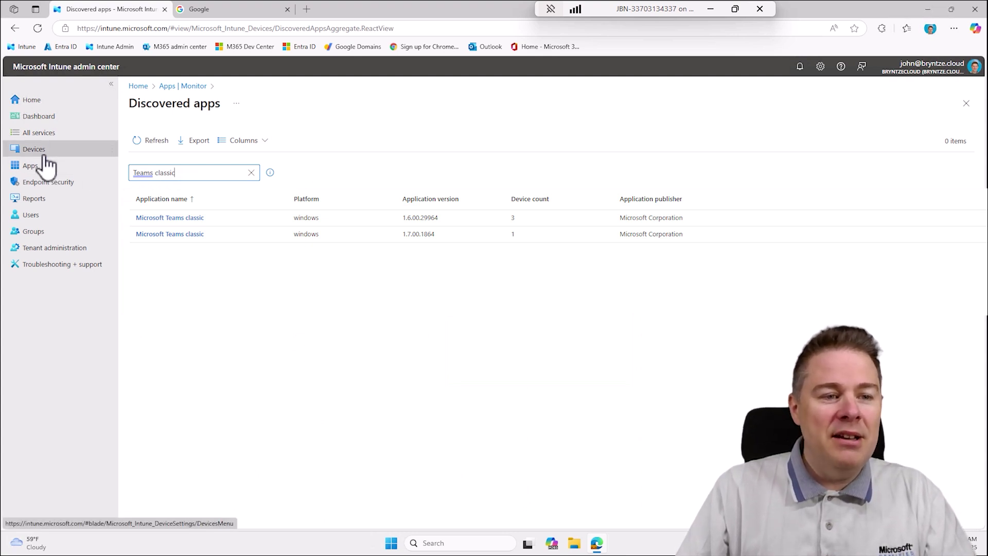
{"action": "left_click", "coordinate": [31, 100]}
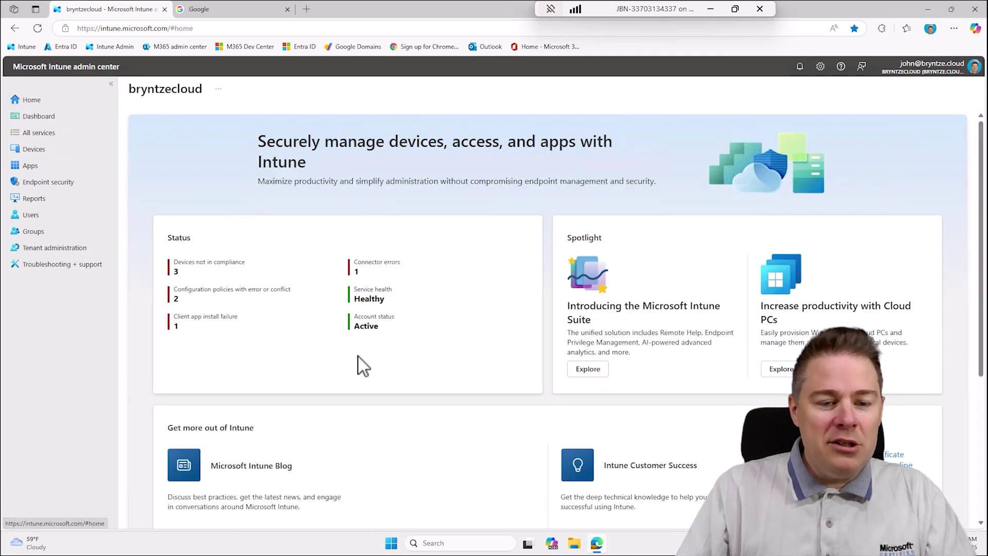
- Search Windows for the Teams classic app with "teams cl", and close the search
{"action": "left_click", "coordinate": [392, 544]}
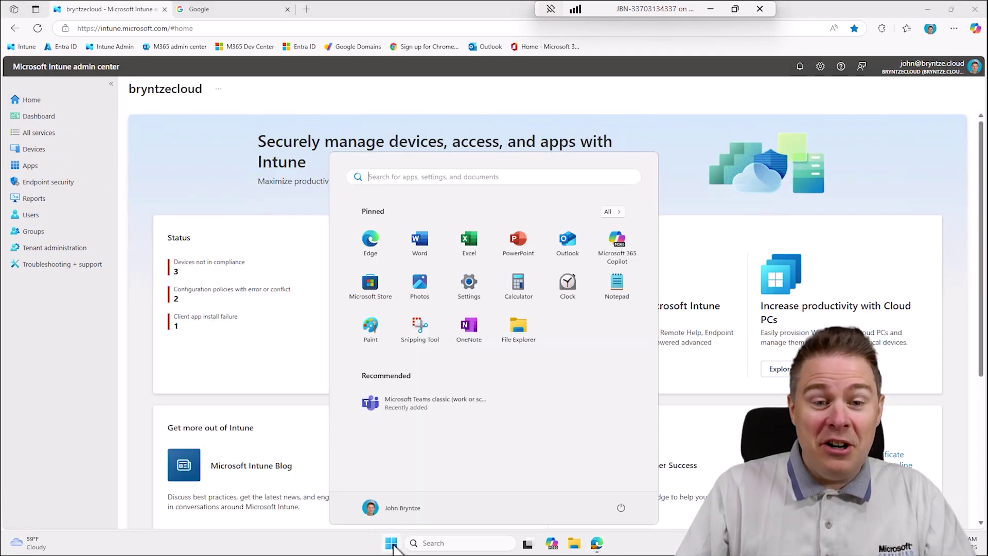
{"action": "type", "text": "cl"}
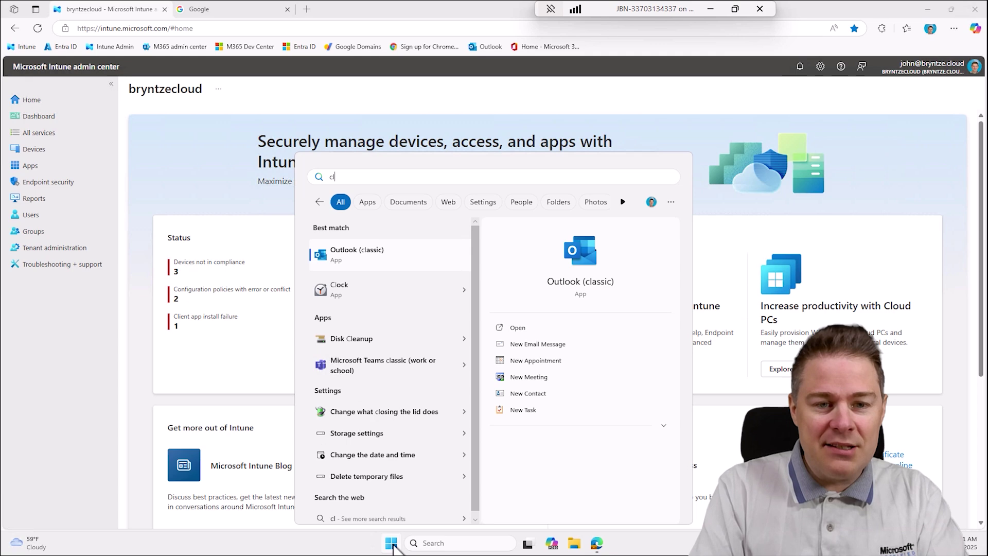
{"action": "key", "text": "BackSpace"}
{"action": "key", "text": "BackSpace"}
{"action": "type", "text": "teams cl"}
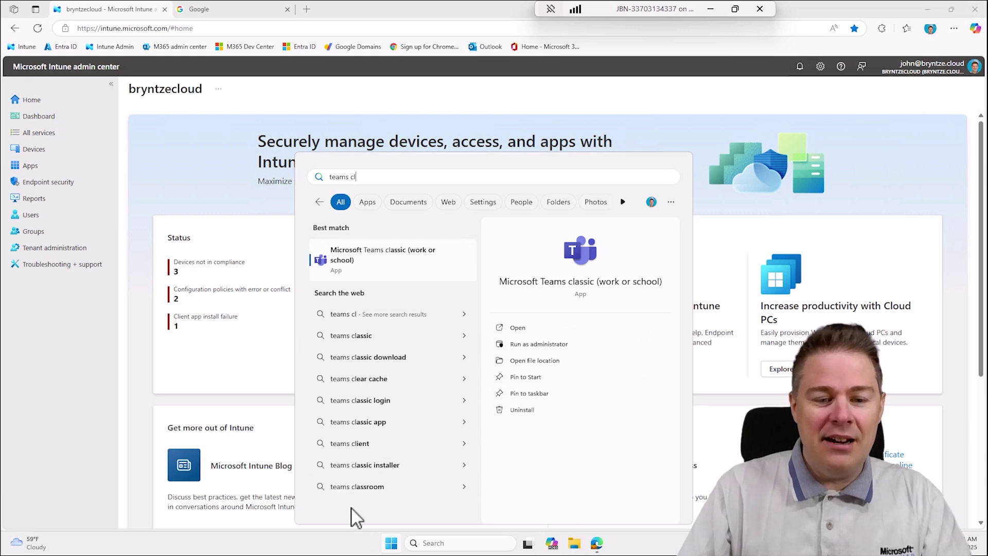
{"action": "left_click", "coordinate": [386, 549]}
- Open the Installed apps page in Windows Settings and search its list for "teams"
{"action": "left_click", "coordinate": [390, 549]}
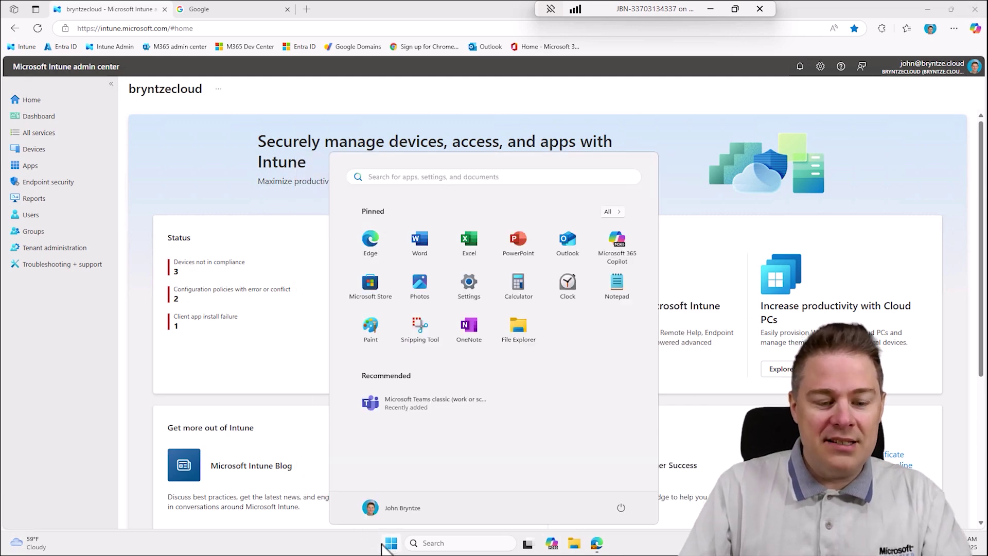
{"action": "type", "text": "installed apps"}
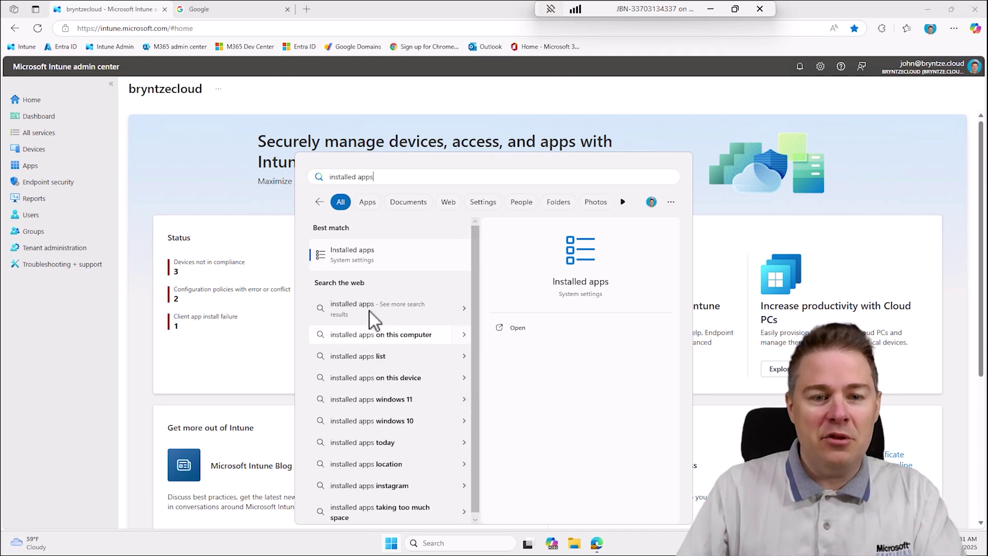
{"action": "left_click", "coordinate": [355, 257]}
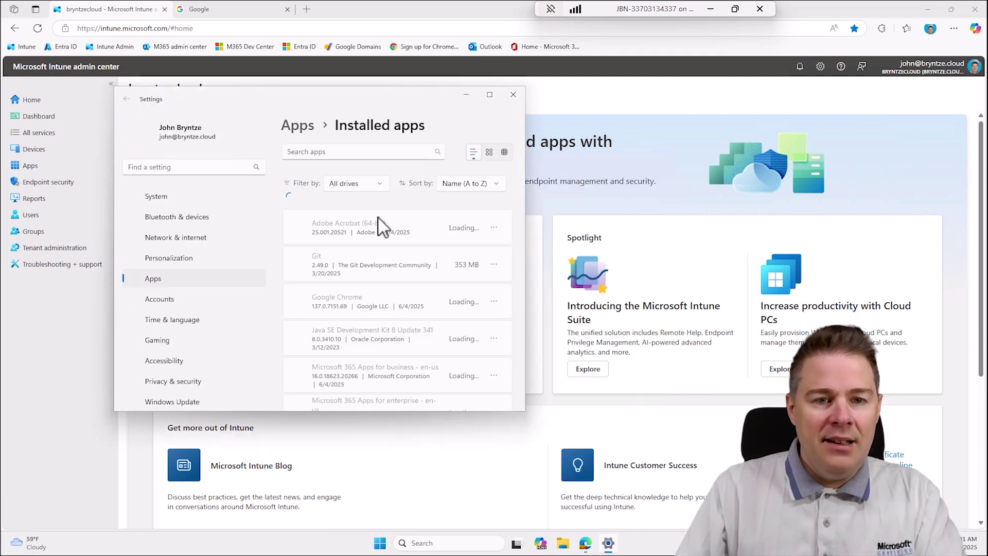
{"action": "left_click", "coordinate": [312, 153]}
{"action": "type", "text": "ta"}
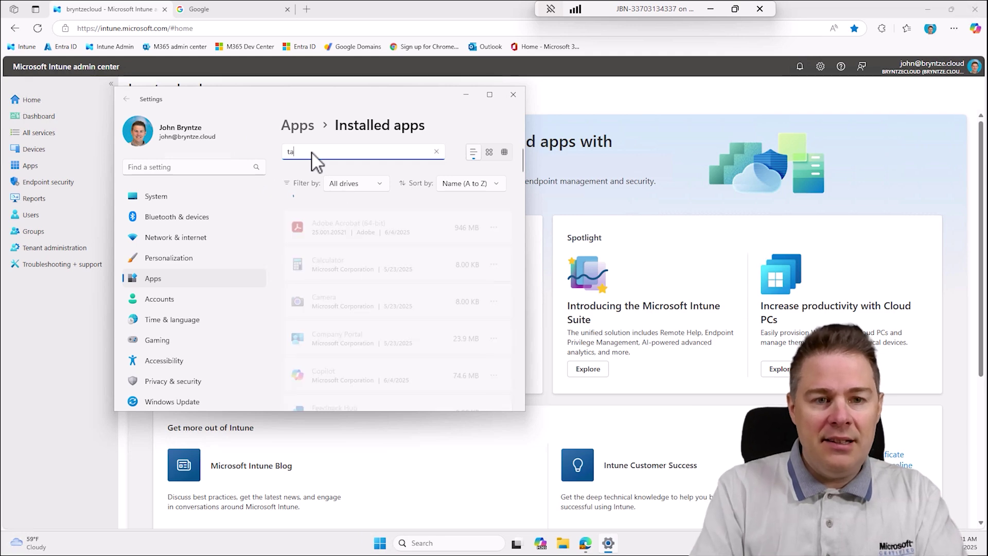
{"action": "type", "text": "ams"}
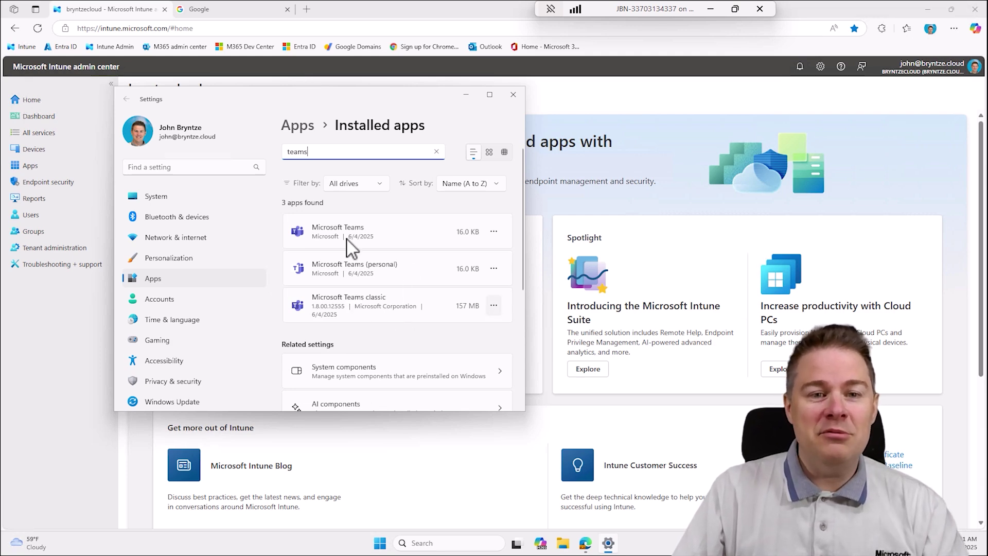
- Search for "perplexity ai" in a new browser tab to reach the Perplexity website
{"action": "left_click", "coordinate": [310, 12]}
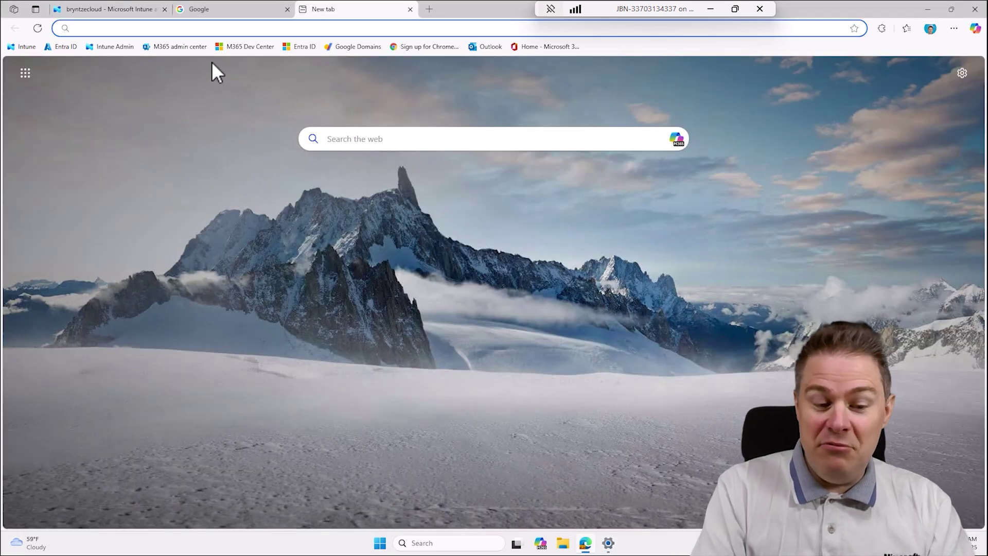
{"action": "type", "text": "pe"}
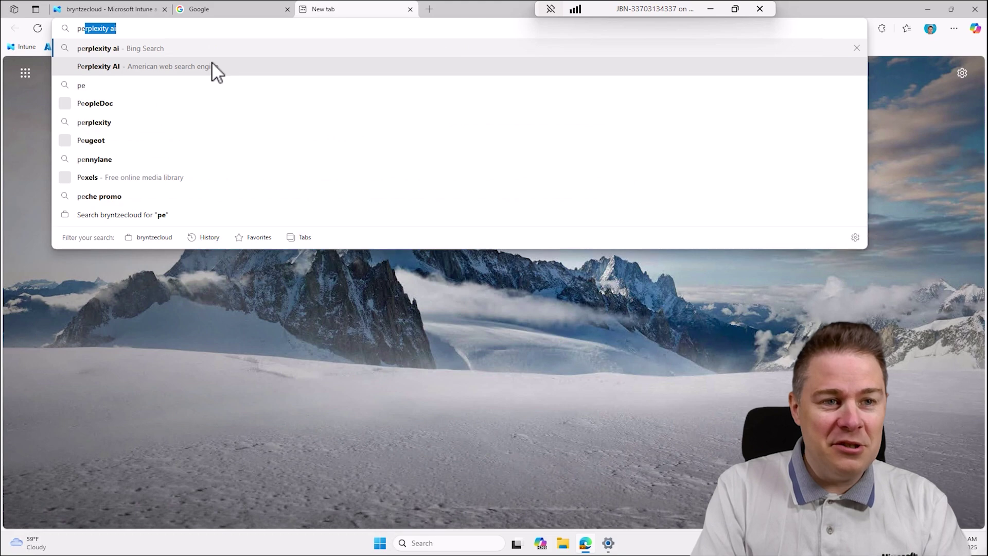
{"action": "type", "text": "rplexity ai"}
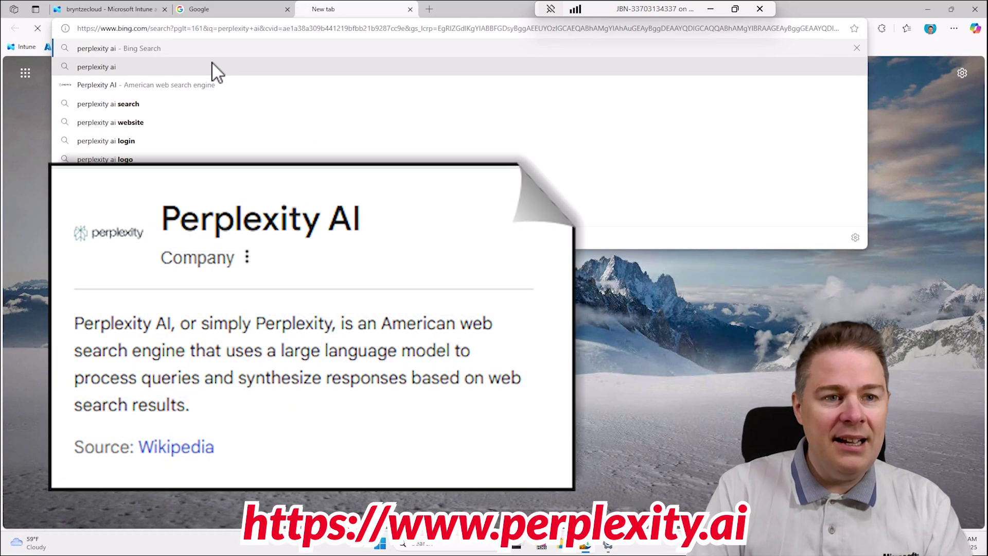
{"action": "key", "text": "Return"}
- Ask Perplexity "When will Microsoft Teams Classic stop to work?"
{"action": "left_click", "coordinate": [366, 274]}
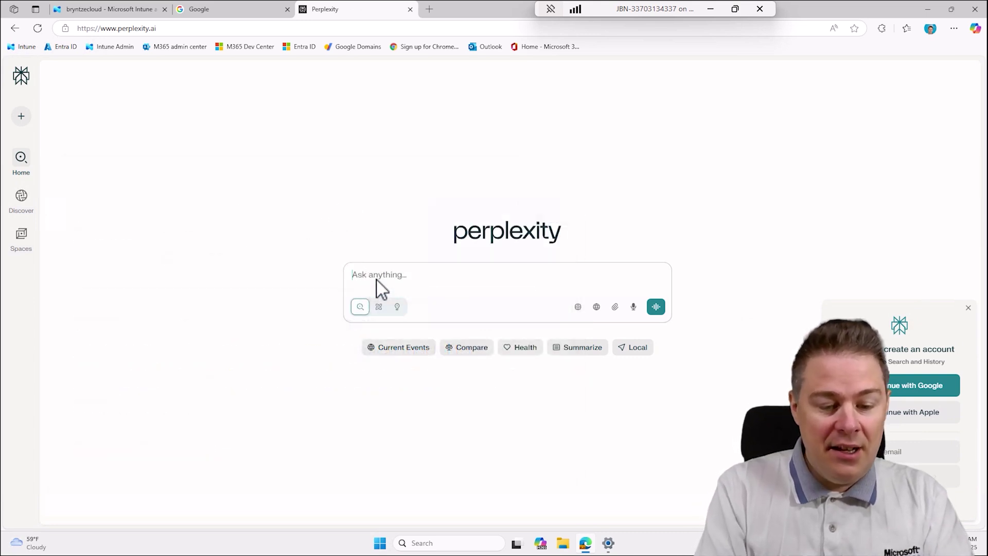
{"action": "type", "text": "When will Microsoft T"}
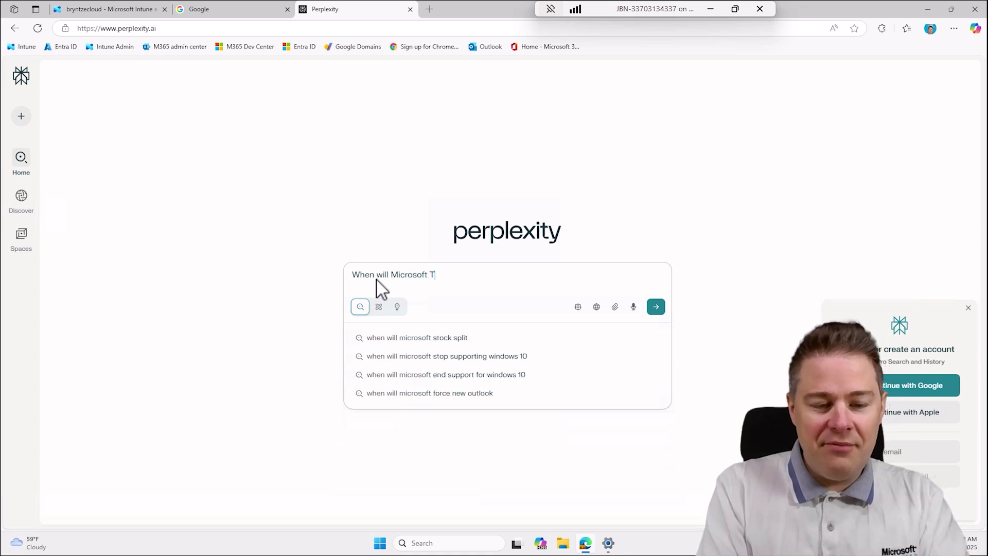
{"action": "type", "text": "eams Cla"}
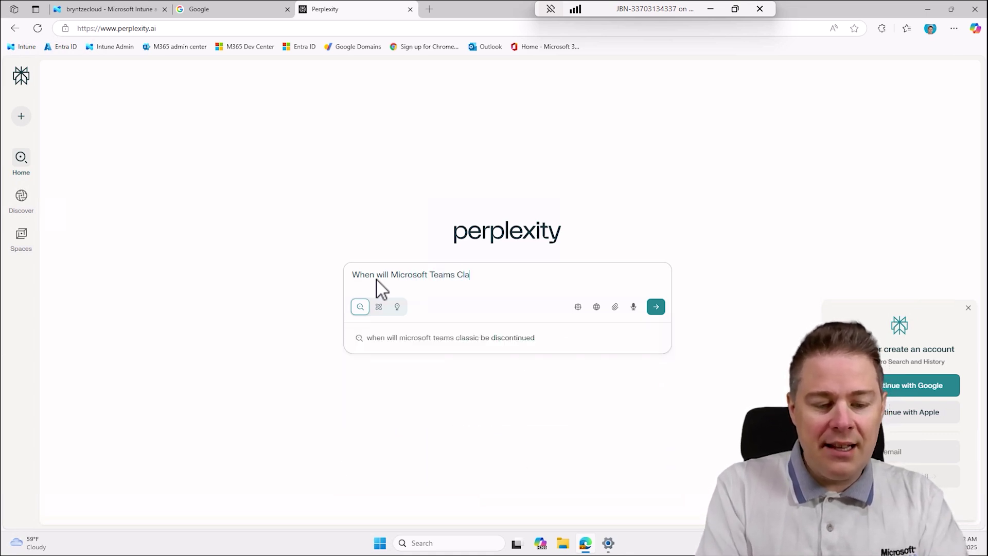
{"action": "type", "text": "ssic stop to work?"}
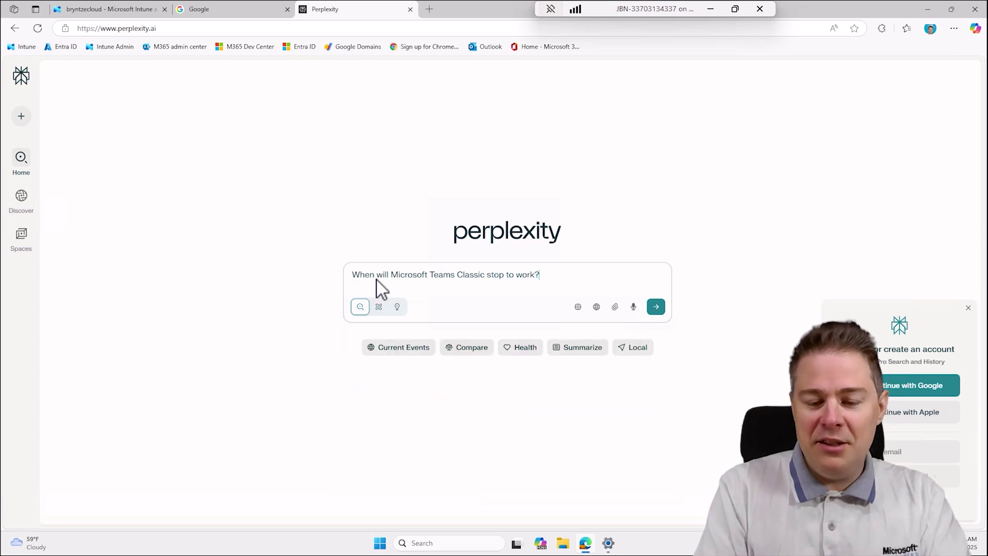
{"action": "key", "text": "Return"}
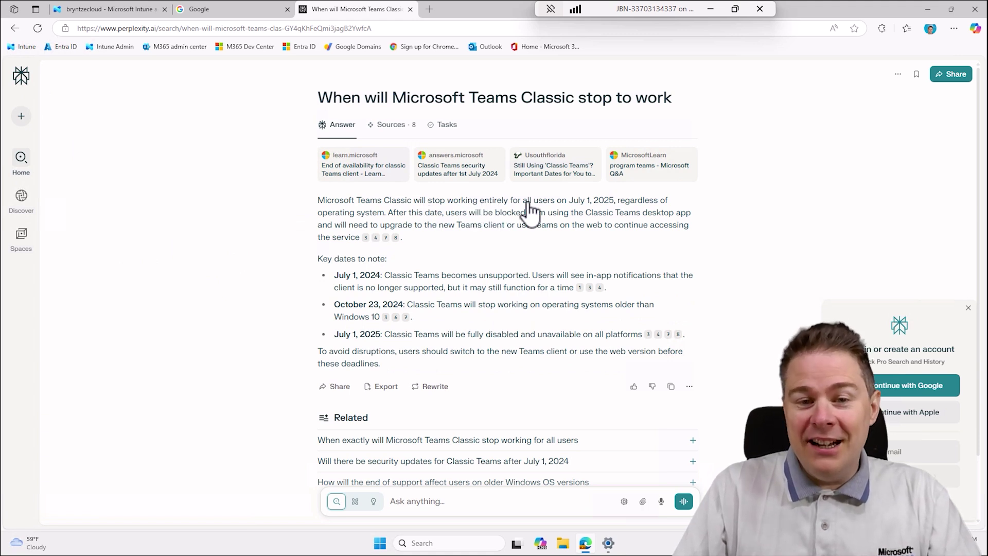
- Highlight the shutdown date in the first sentence of Perplexity's answer, and clear the selection
{"action": "left_click_drag", "start_coordinate": [569, 201], "coordinate": [611, 201]}
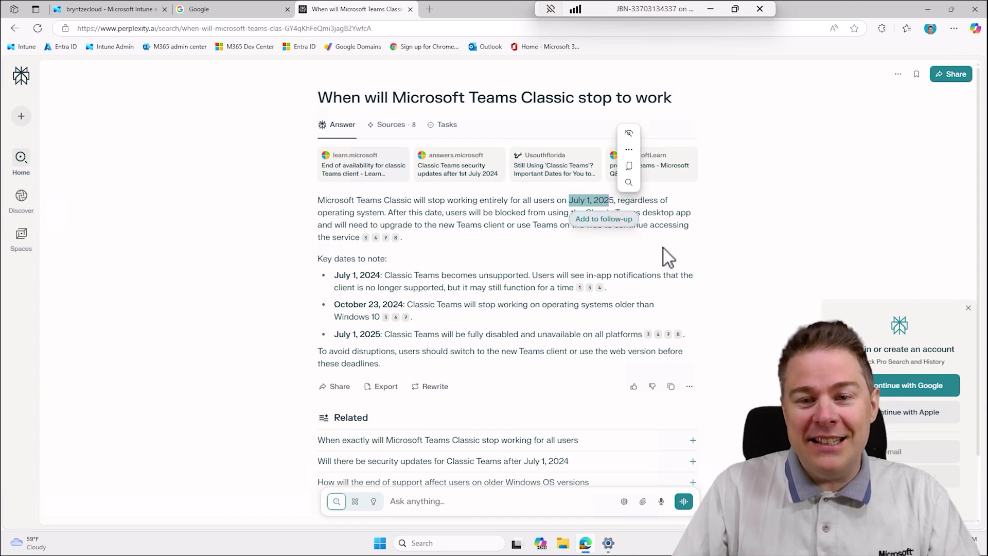
{"action": "left_click", "coordinate": [608, 255]}
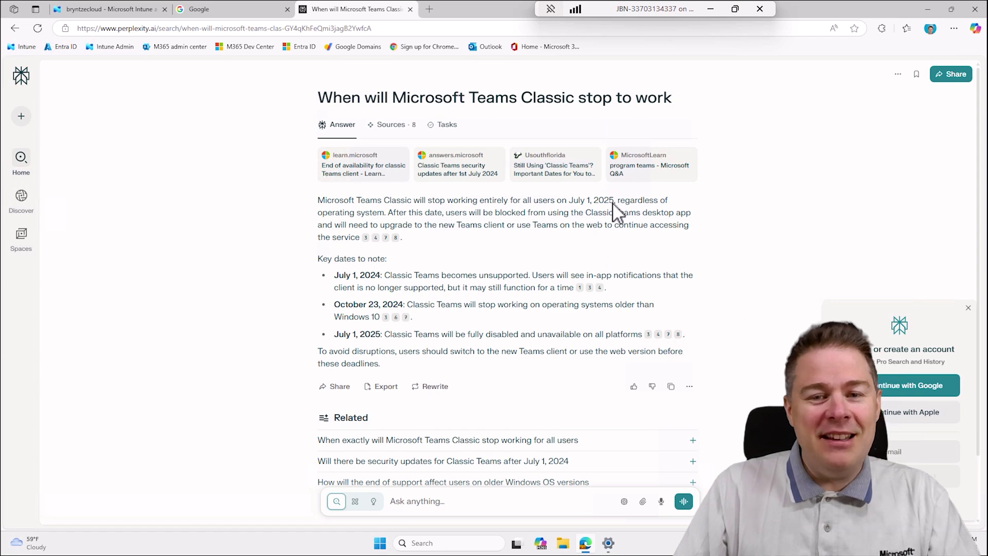
{"action": "left_click_drag", "start_coordinate": [576, 203], "coordinate": [573, 207]}
{"action": "left_click", "coordinate": [610, 259]}
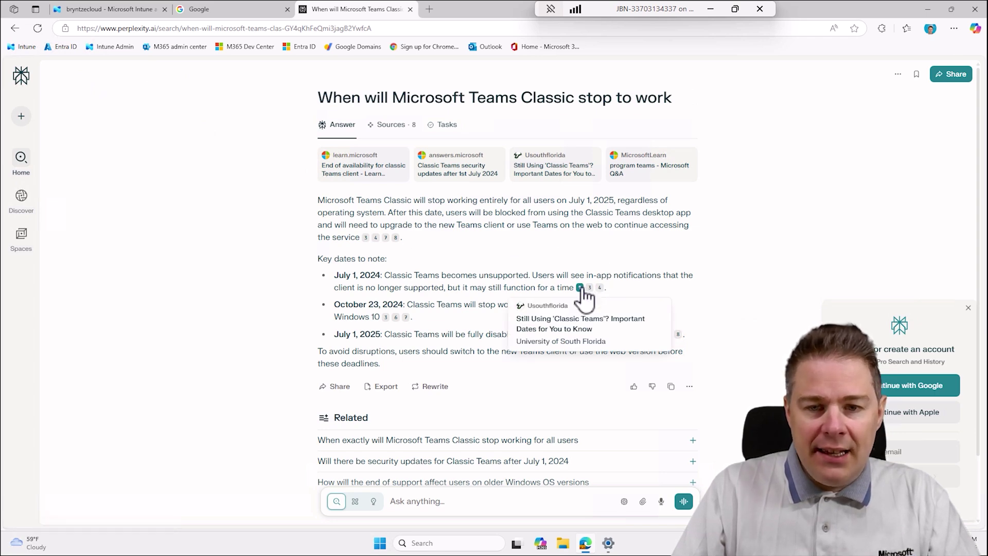
- Open the cited Microsoft Learn article on classic Teams end of availability and go to its Classic Teams uninstallation script page
{"action": "mouse_move", "coordinate": [580, 288]}
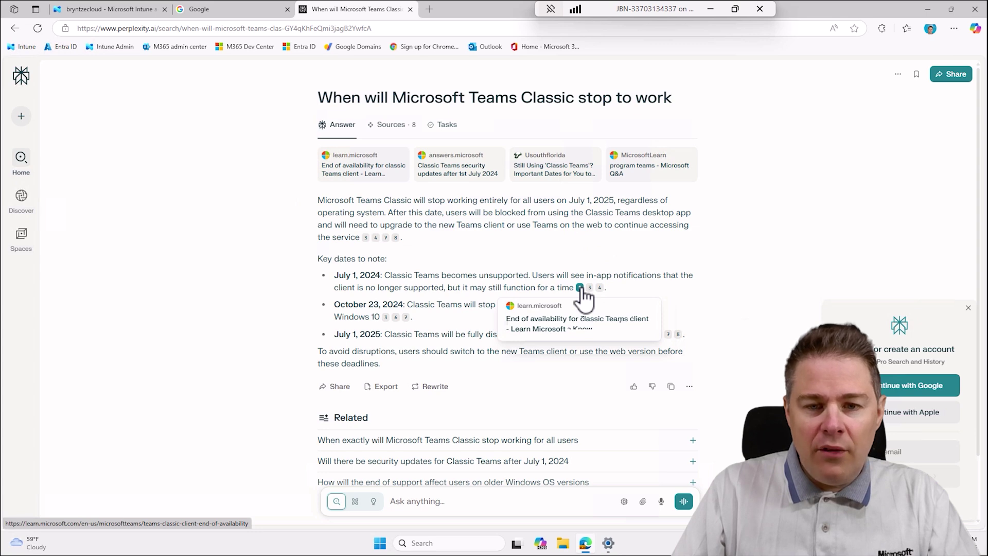
{"action": "left_click", "coordinate": [580, 288]}
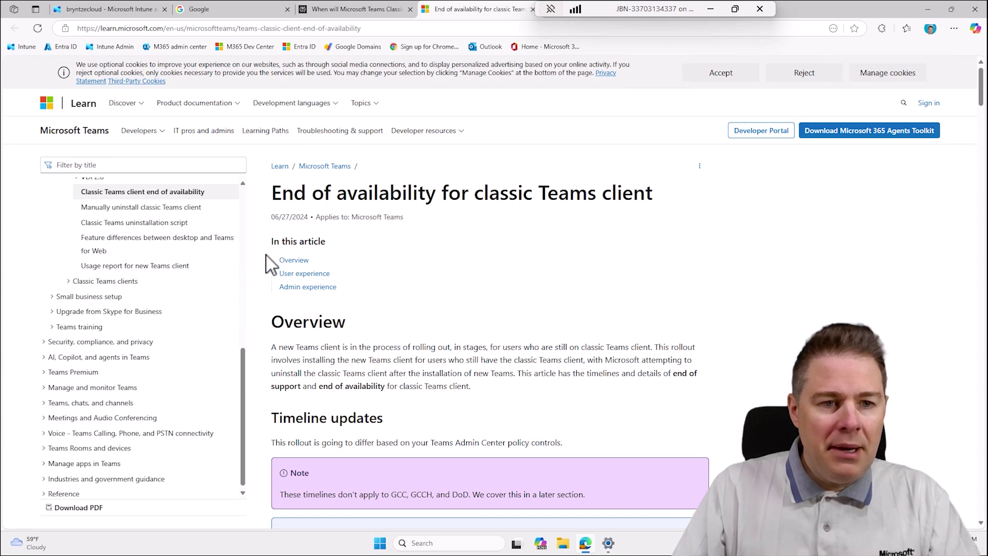
{"action": "left_click", "coordinate": [136, 223]}
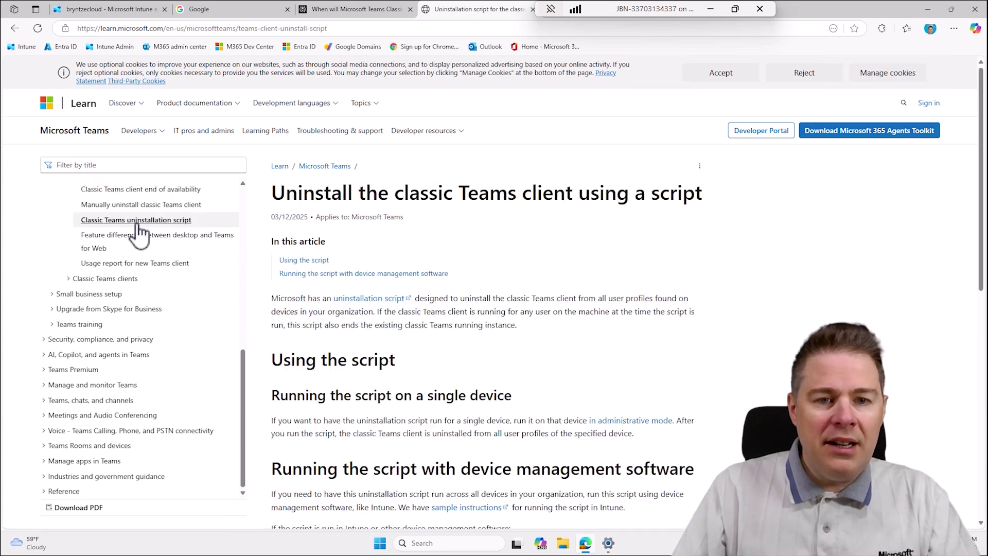
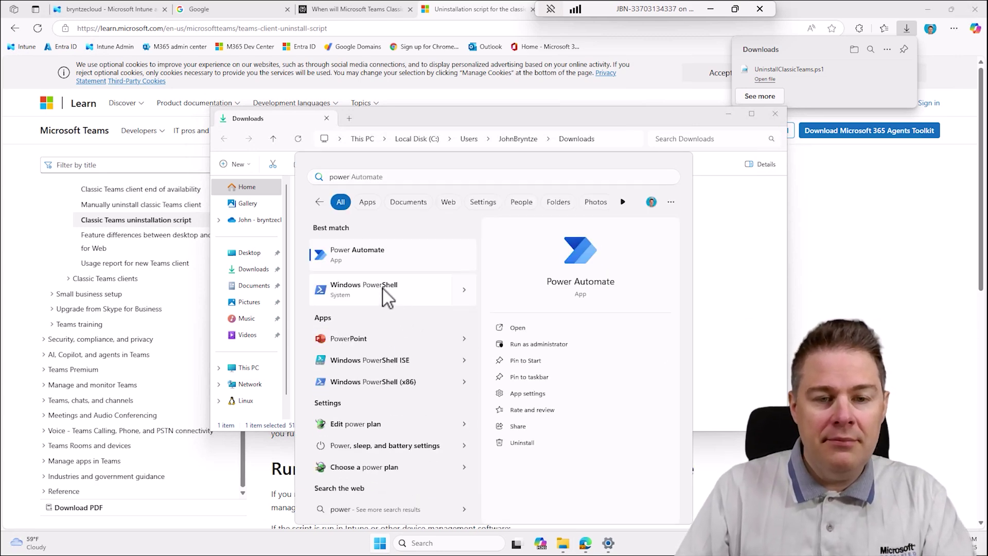
- Open Windows PowerShell over the Downloads window and enter Get-AuthenticodeSignature with the -FilePath parameter
{"action": "left_click", "coordinate": [369, 301]}
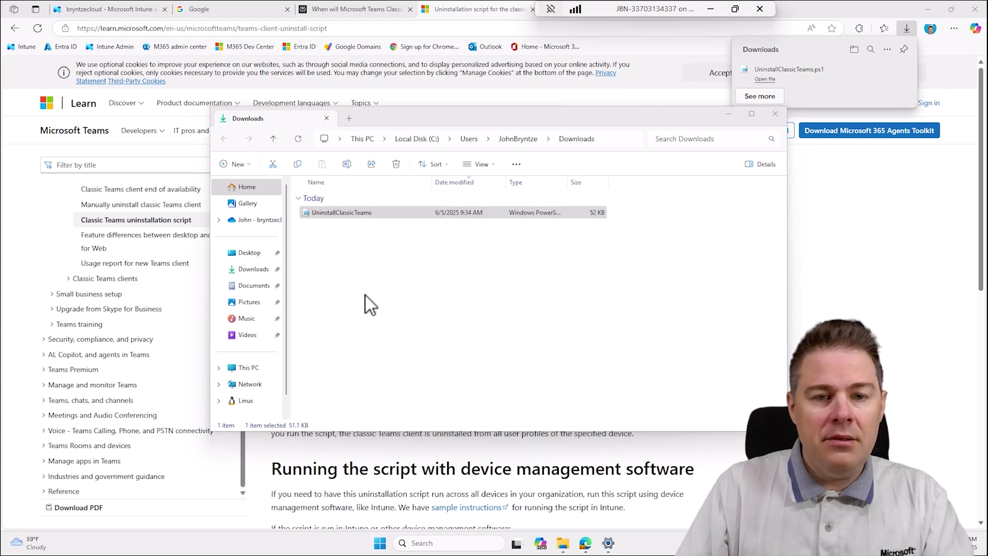
{"action": "left_click_drag", "start_coordinate": [432, 91], "coordinate": [518, 178]}
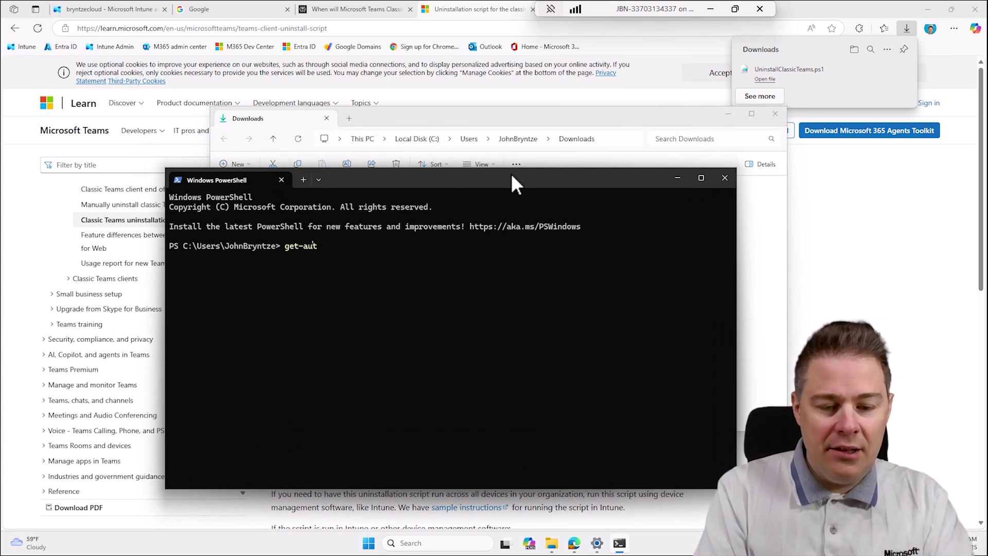
{"action": "key", "text": "Tab"}
{"action": "type", "text": "hen"}
{"action": "key", "text": "BackSpace"}
{"action": "key", "text": "BackSpace"}
{"action": "key", "text": "BackSpace"}
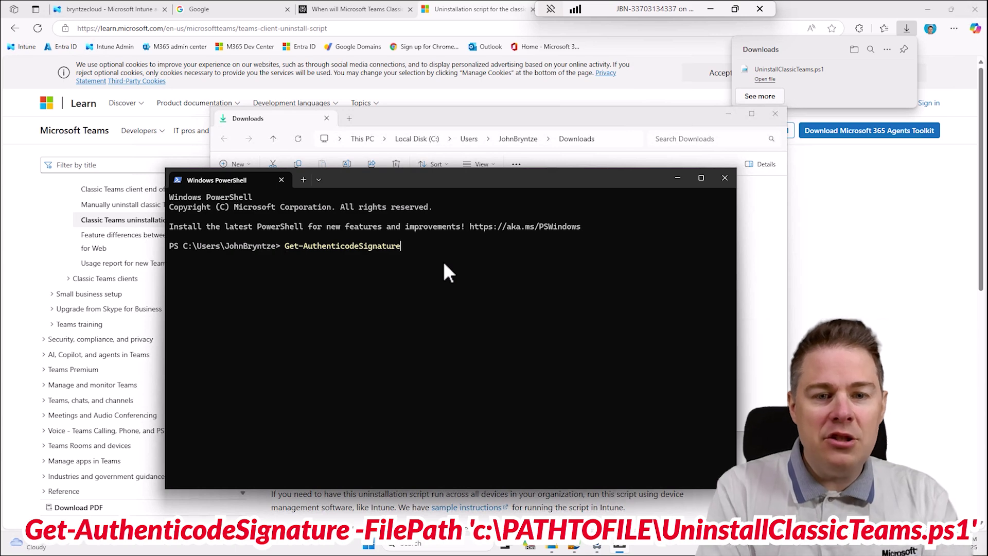
{"action": "type", "text": "-f"}
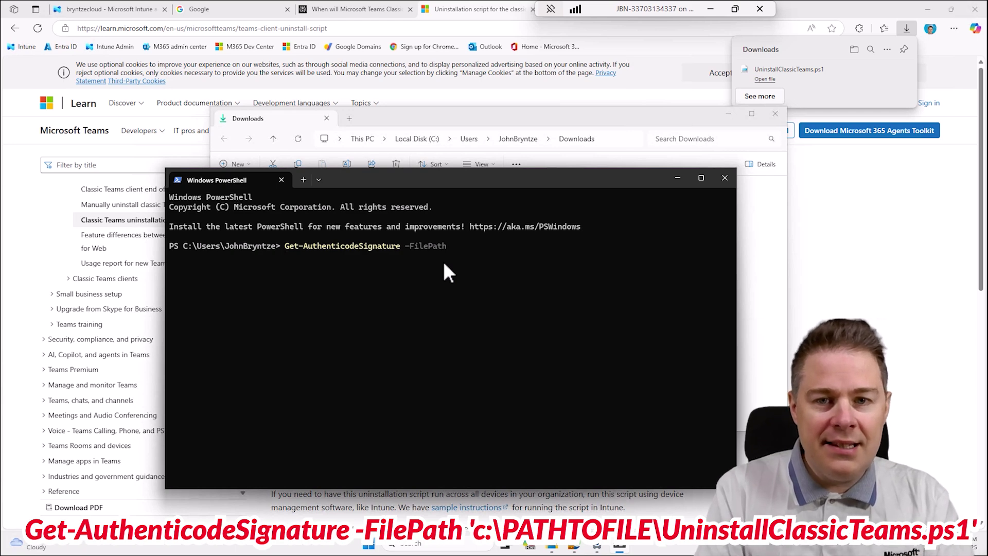
- Complete the signature check command with the full path to UninstallClassicTeams.ps1 in the Downloads folder and run it
{"action": "left_click", "coordinate": [608, 140]}
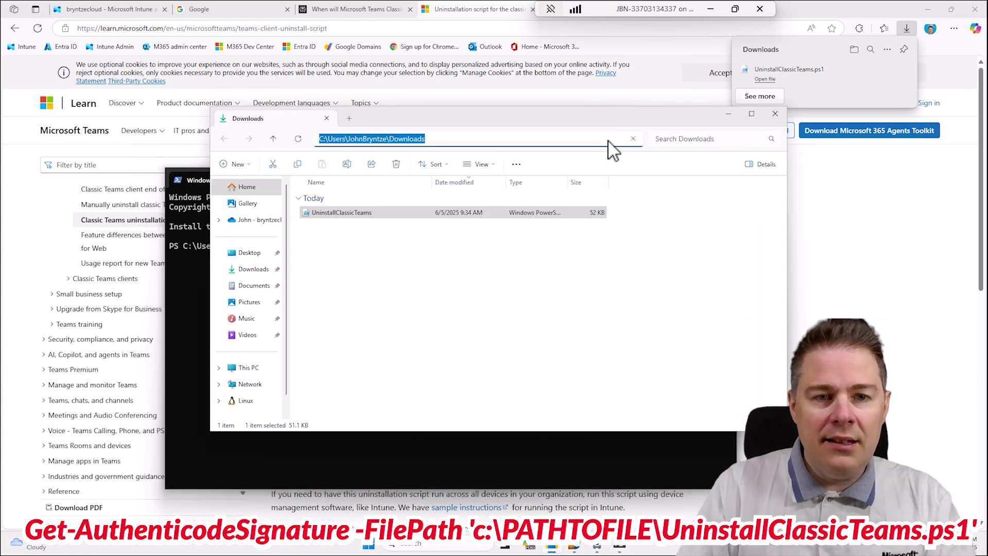
{"action": "left_click", "coordinate": [450, 450]}
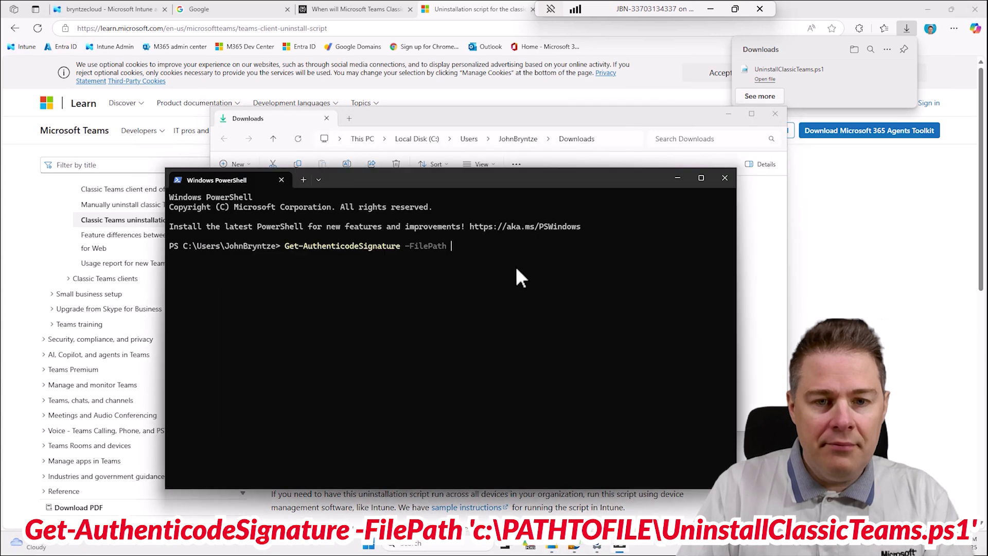
{"action": "type", "text": "C:\\Users\\JohnBryntze\\Downloads"}
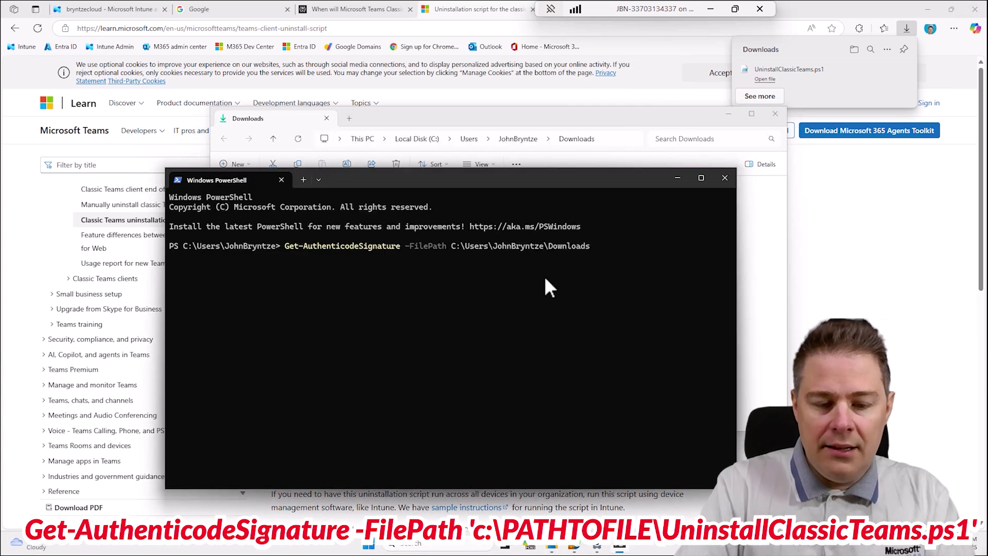
{"action": "type", "text": "\\Un"}
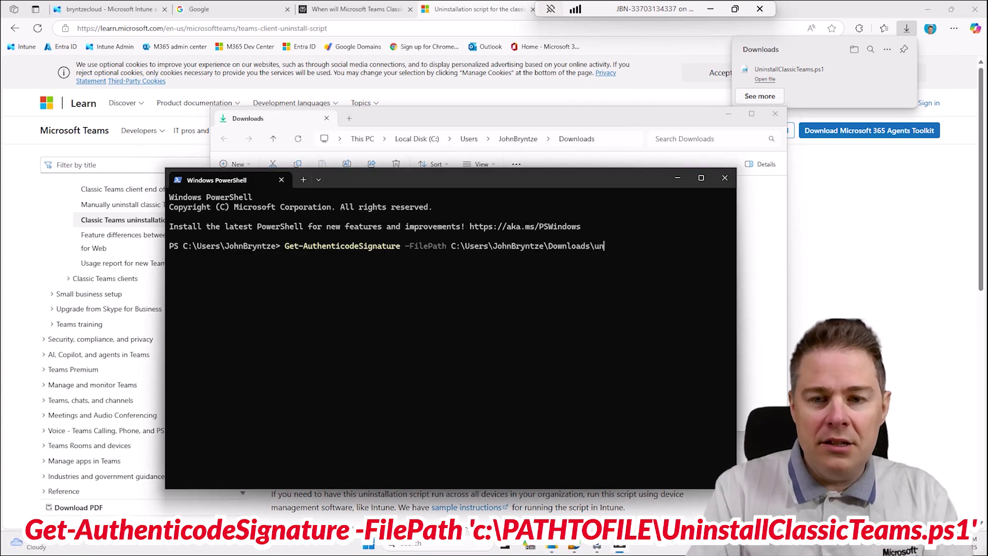
{"action": "key", "text": "Tab"}
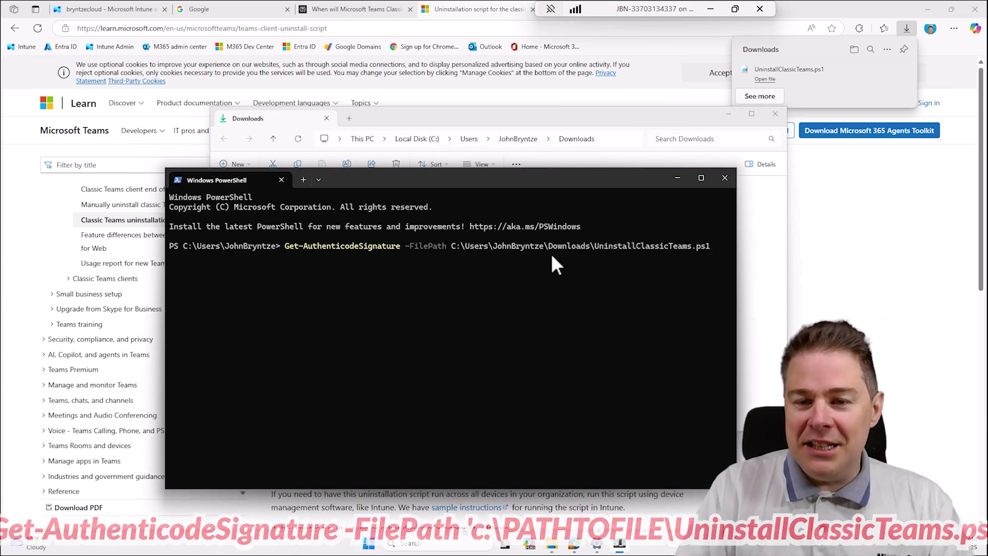
{"action": "key", "text": "Return"}
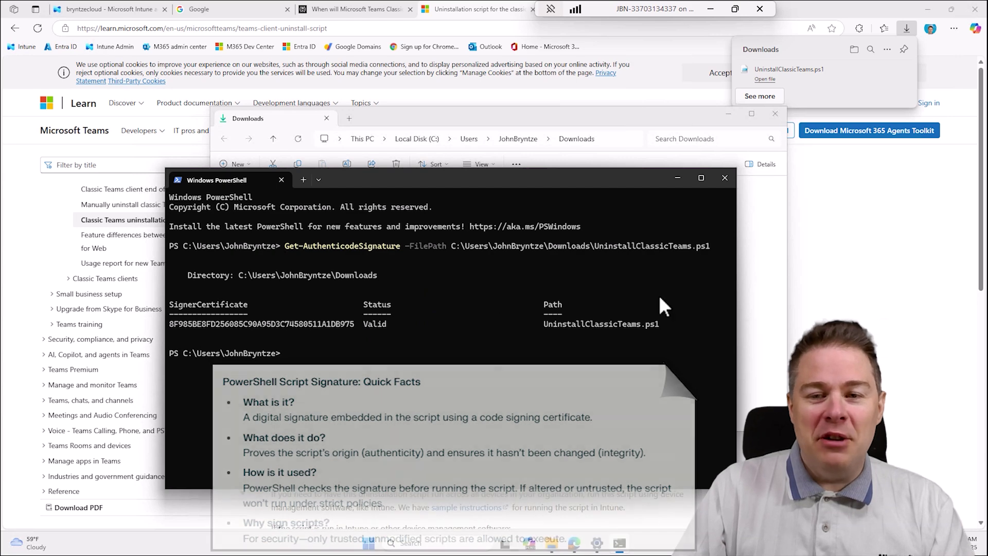
- Edit UninstallClassicTeams.ps1 from the Downloads folder in Notepad++, adding the comment "#JBN Script!" as a new first line, and save it
{"action": "left_click", "coordinate": [774, 270]}
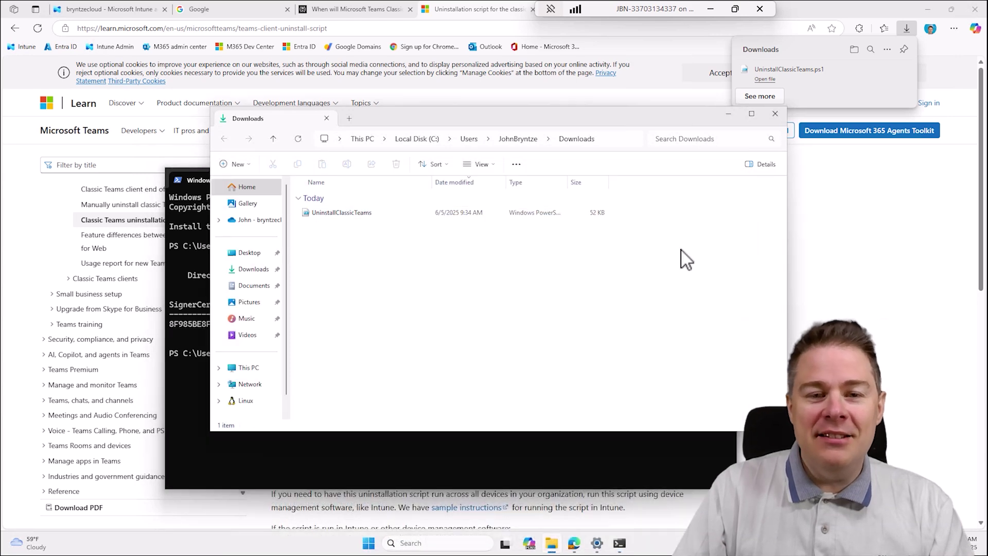
{"action": "right_click", "coordinate": [353, 225]}
{"action": "right_click", "coordinate": [348, 214]}
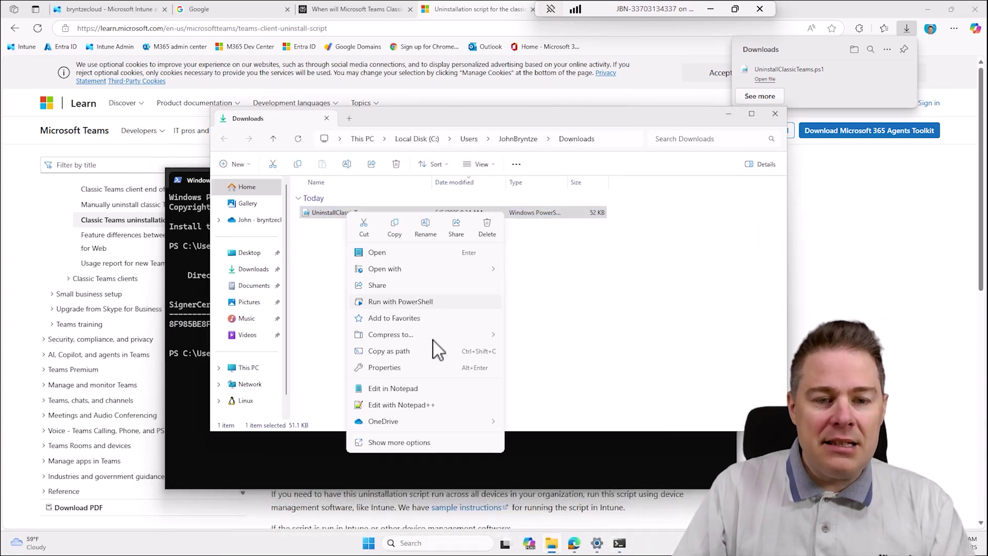
{"action": "left_click", "coordinate": [422, 404]}
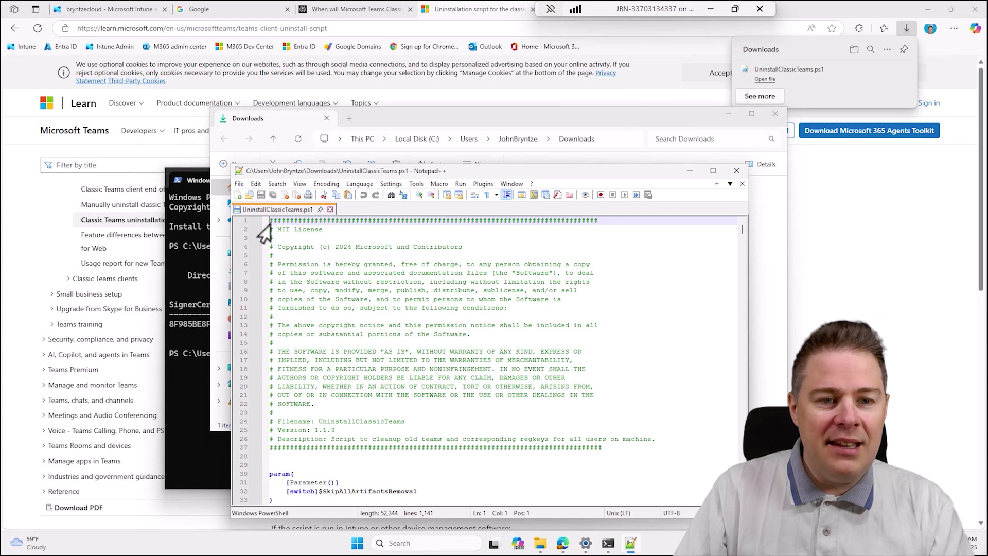
{"action": "key", "text": "Return"}
{"action": "key", "text": "Up"}
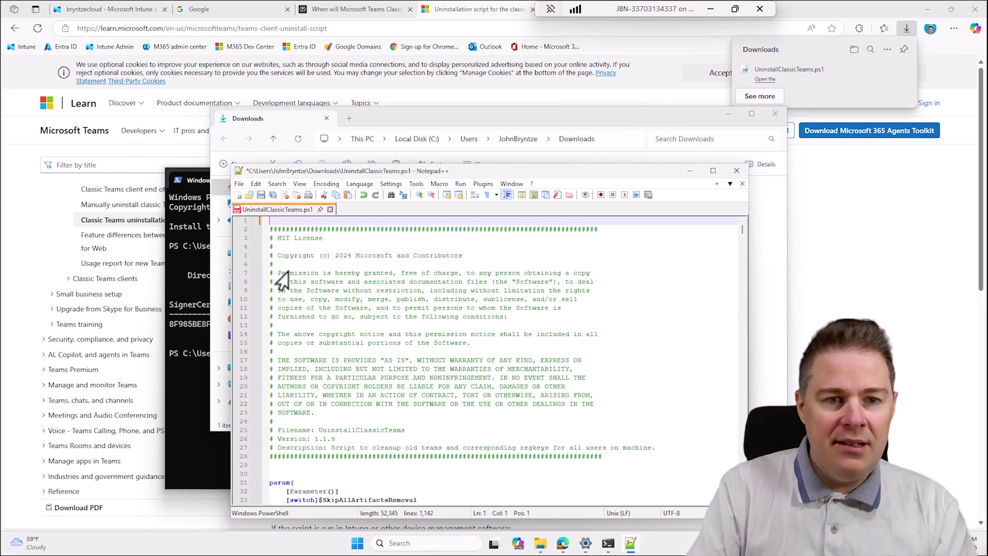
{"action": "type", "text": "#JB"}
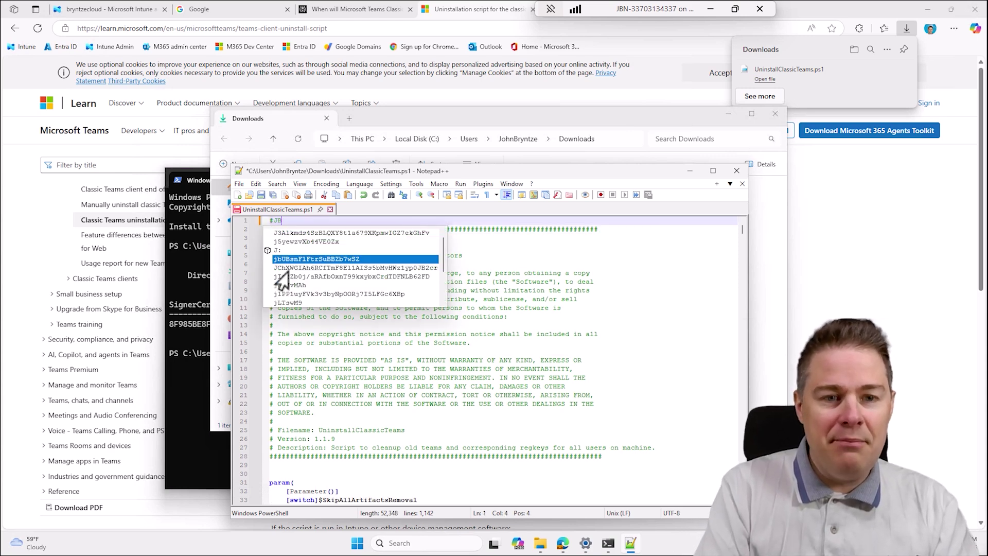
{"action": "type", "text": "N Sc"}
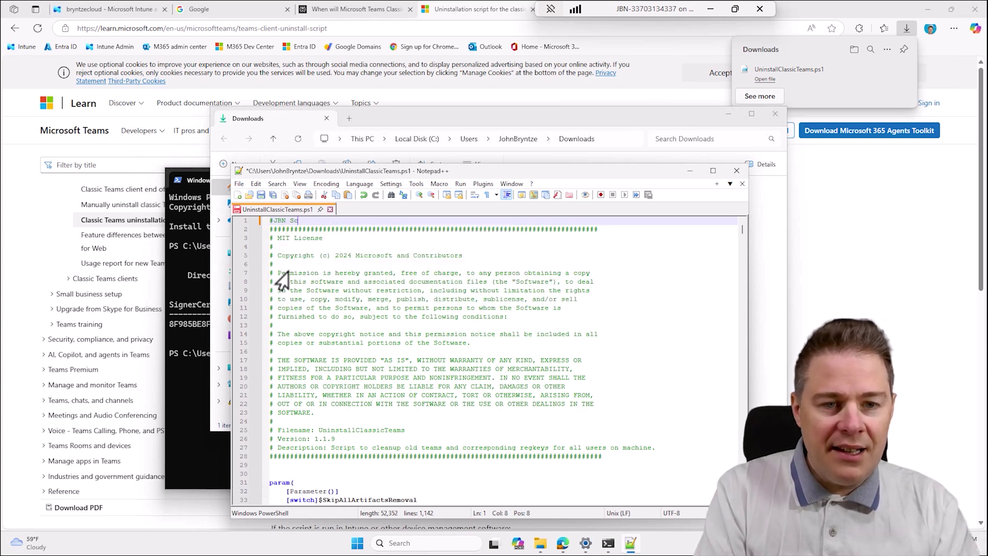
{"action": "type", "text": "iript!"}
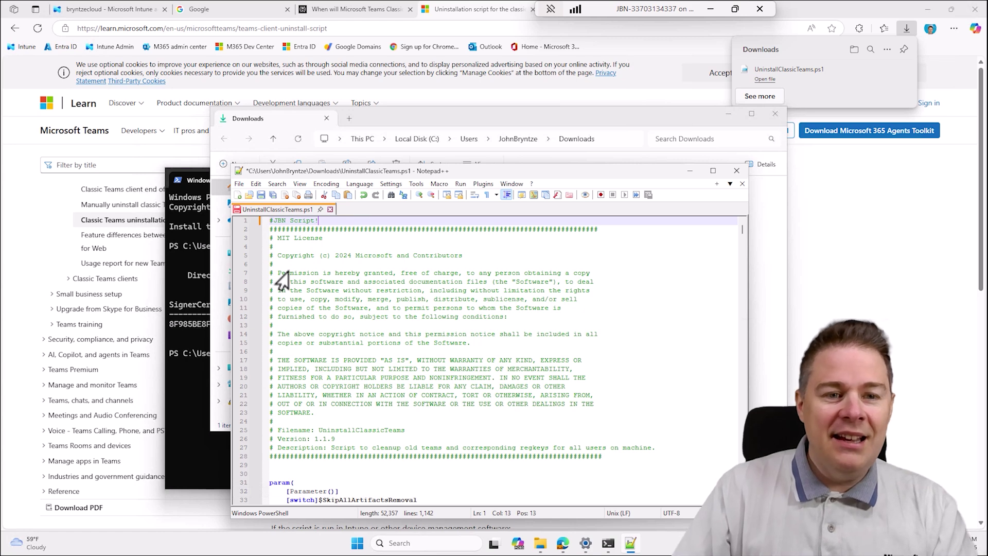
{"action": "left_click", "coordinate": [260, 194]}
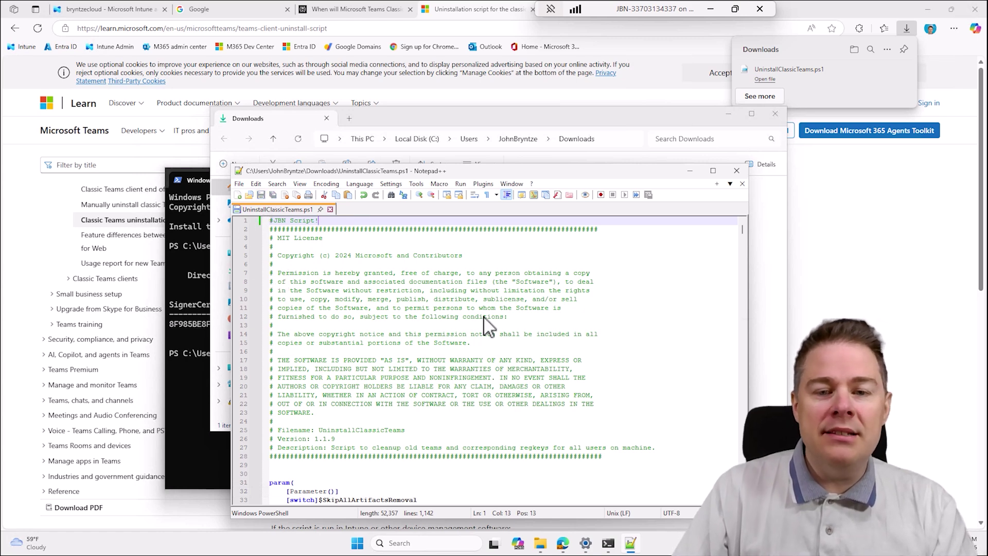
- Look through the script down to the signature block at its end, and close Notepad++
{"action": "left_click_drag", "start_coordinate": [286, 238], "coordinate": [352, 316]}
{"action": "mouse_move", "coordinate": [743, 228]}
{"action": "left_mouse_down"}
{"action": "mouse_move", "coordinate": [741, 486]}
{"action": "mouse_move", "coordinate": [589, 439]}
{"action": "left_mouse_up"}
{"action": "left_click_drag", "start_coordinate": [352, 381], "coordinate": [326, 336]}
{"action": "scroll", "coordinate": [375, 342], "scroll_direction": "up", "scroll_amount": 12}
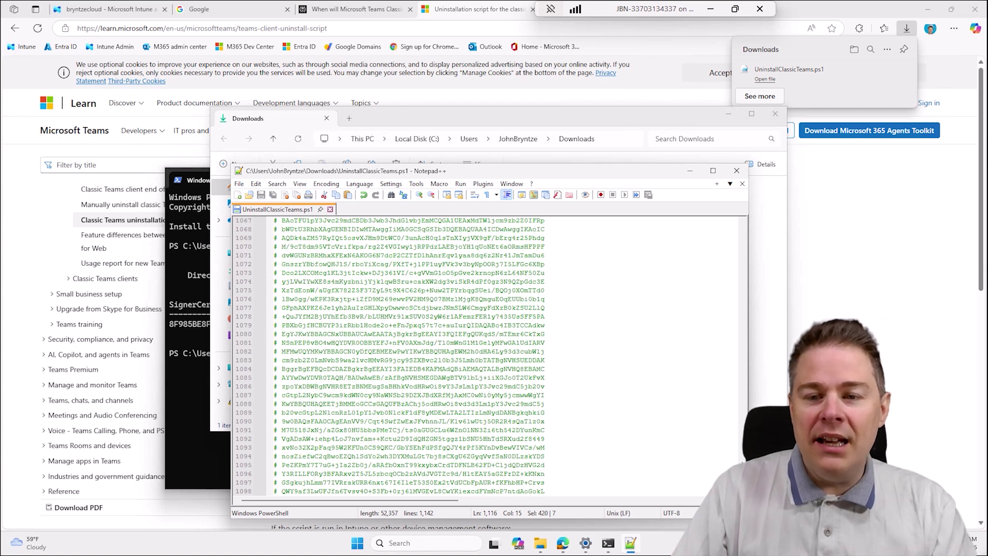
{"action": "left_click", "coordinate": [737, 171]}
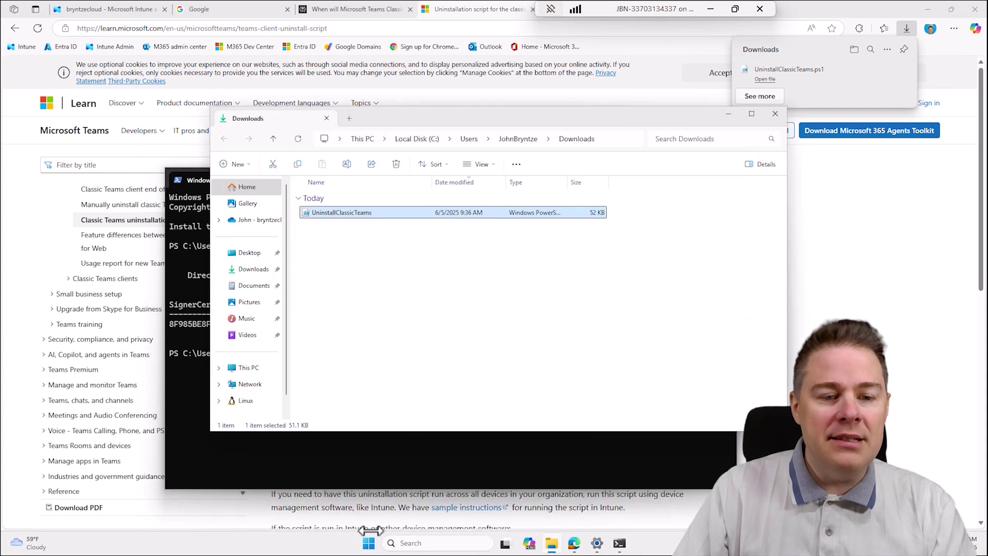
- Rerun the Get-AuthenticodeSignature check in PowerShell on the edited UninstallClassicTeams.ps1
{"action": "left_click", "coordinate": [368, 463]}
{"action": "key", "text": "Up"}
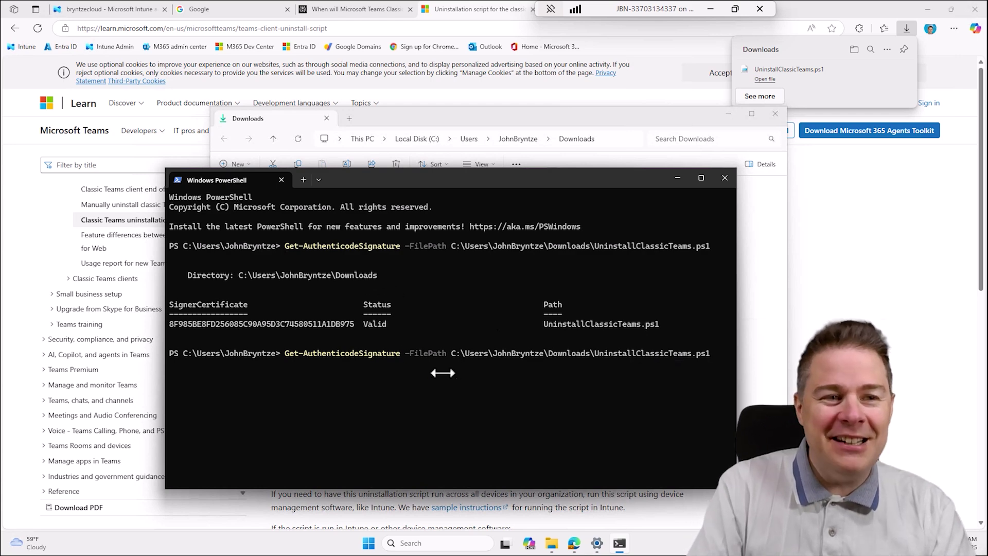
{"action": "key", "text": "Return"}
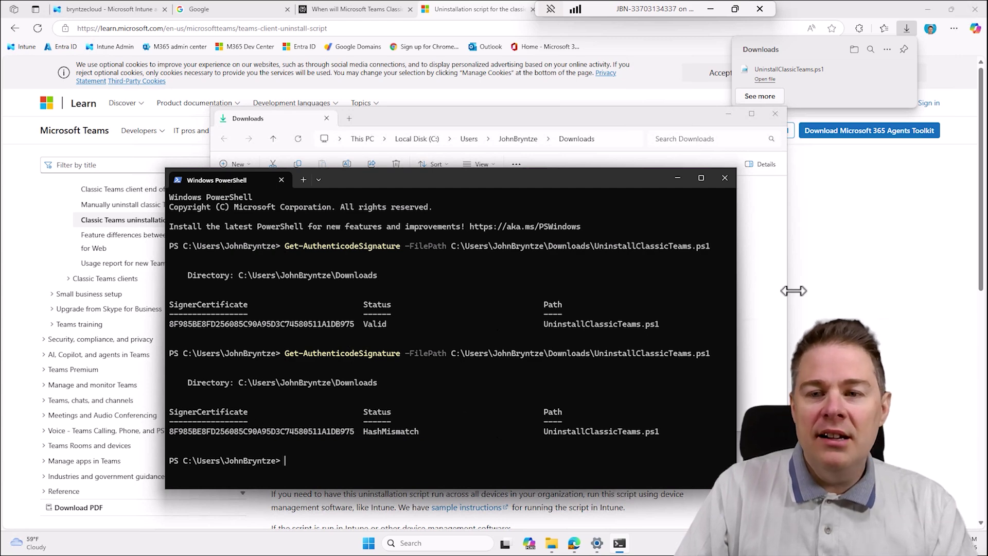
- Delete the edited UninstallClassicTeams script from Downloads and download a fresh copy through the article's uninstallation script link
{"action": "left_click", "coordinate": [782, 274]}
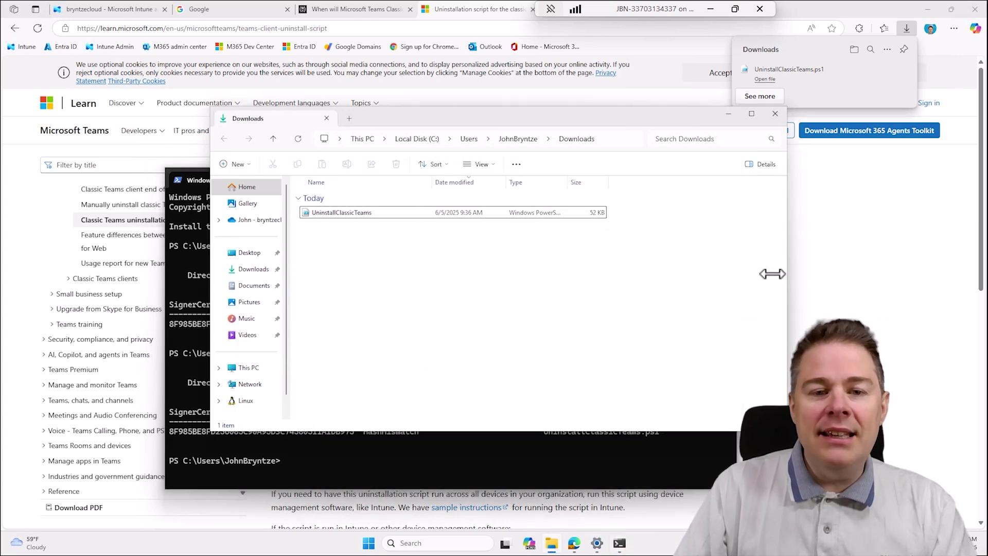
{"action": "left_click", "coordinate": [353, 213]}
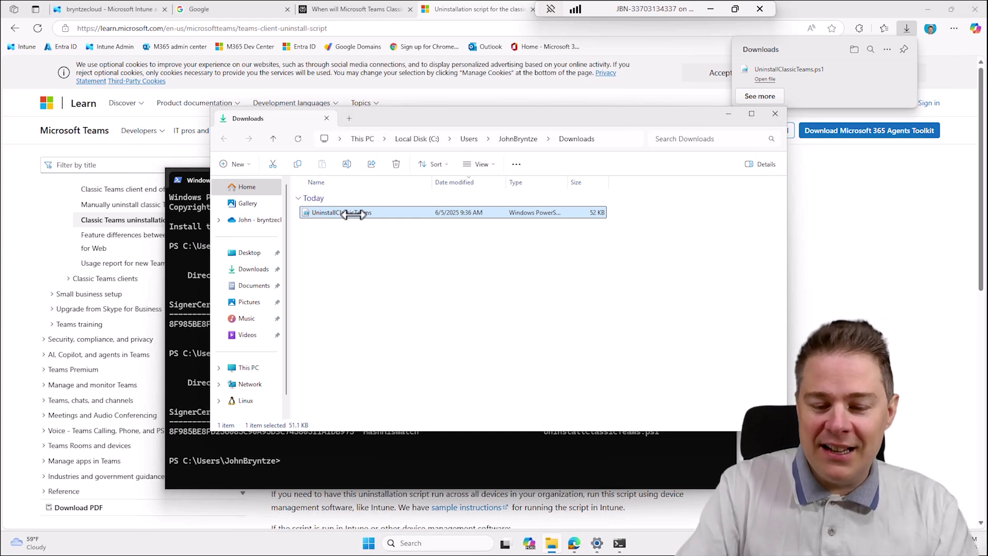
{"action": "key", "text": "Delete"}
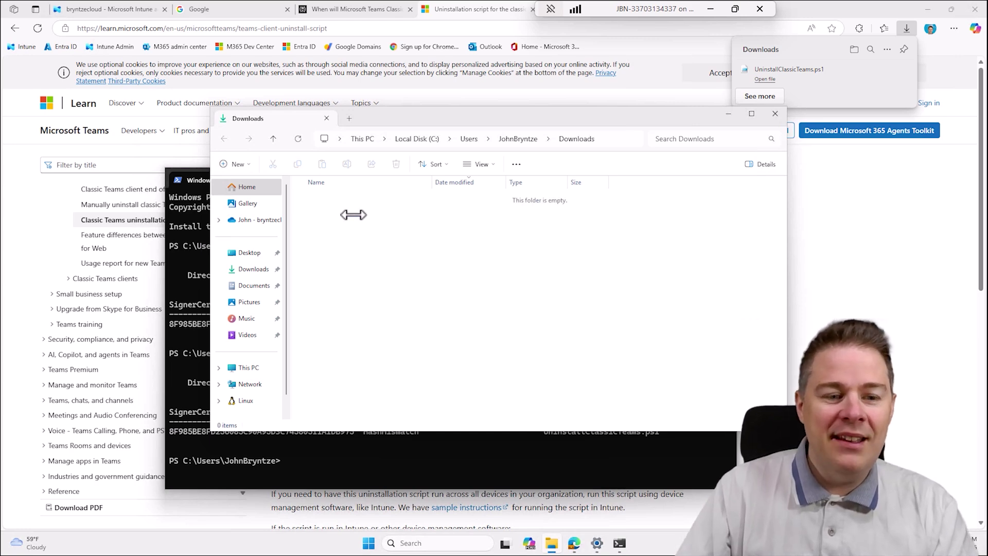
{"action": "left_click", "coordinate": [332, 471]}
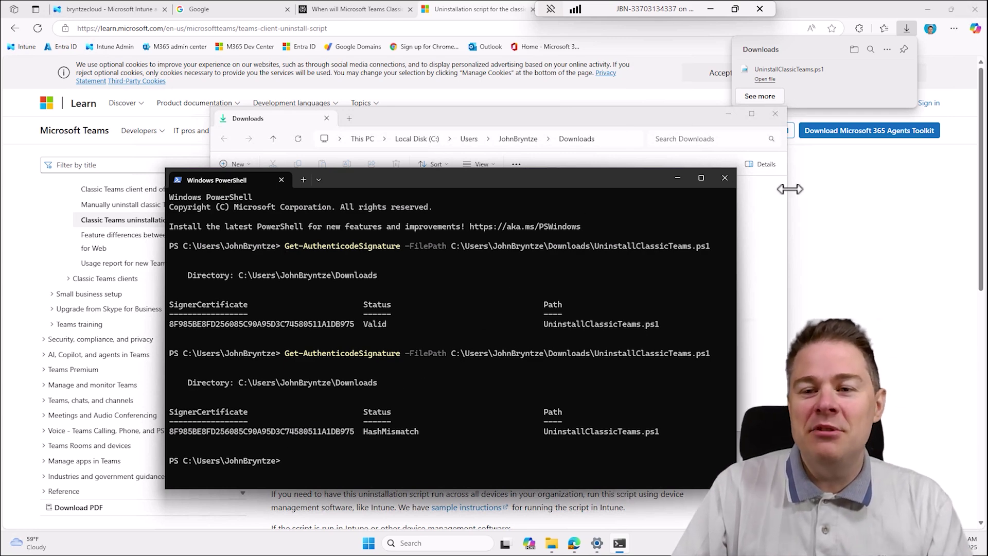
{"action": "left_click", "coordinate": [838, 197]}
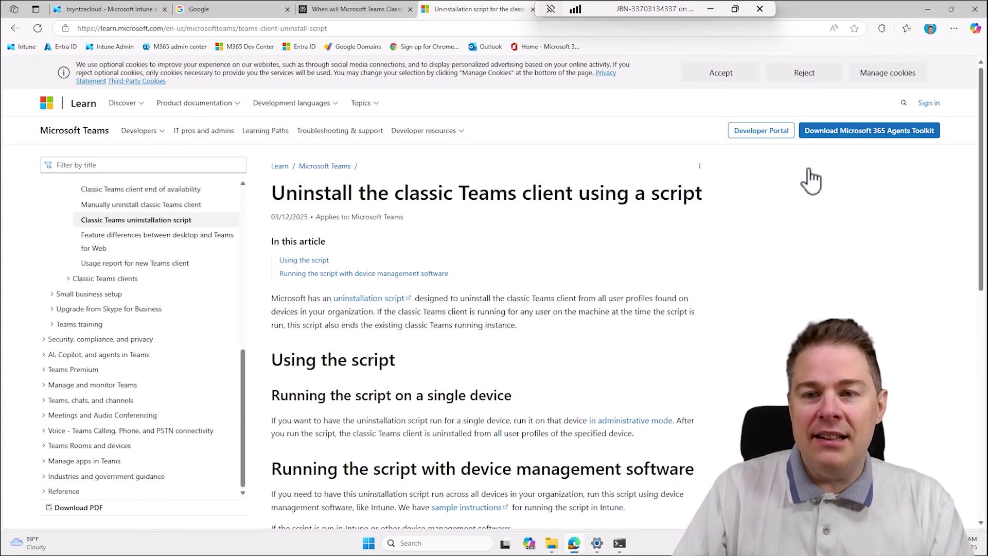
{"action": "left_click", "coordinate": [360, 303]}
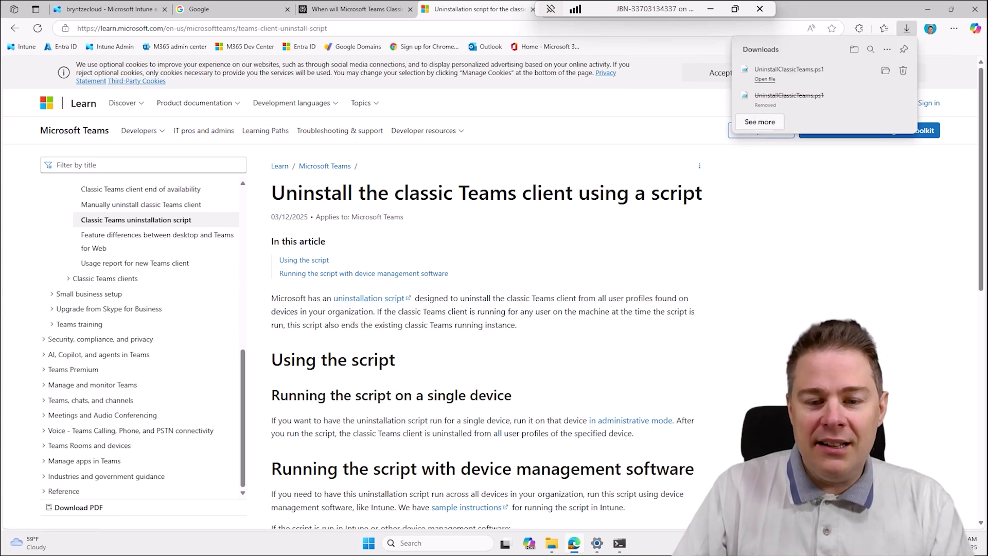
- Repeat the signature check in PowerShell on the freshly downloaded script and highlight the status value in its output
{"action": "left_click", "coordinate": [623, 544]}
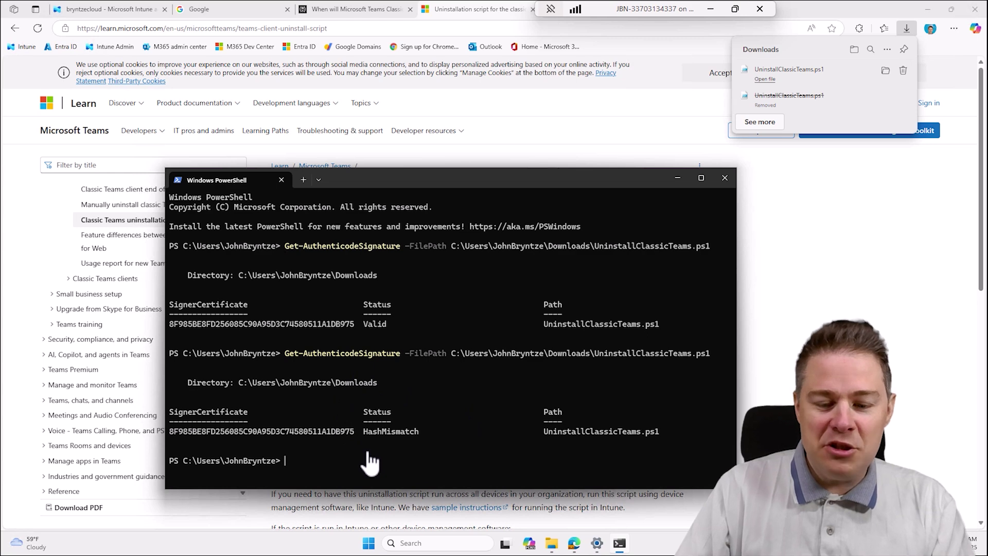
{"action": "key", "text": "Up"}
{"action": "key", "text": "Return"}
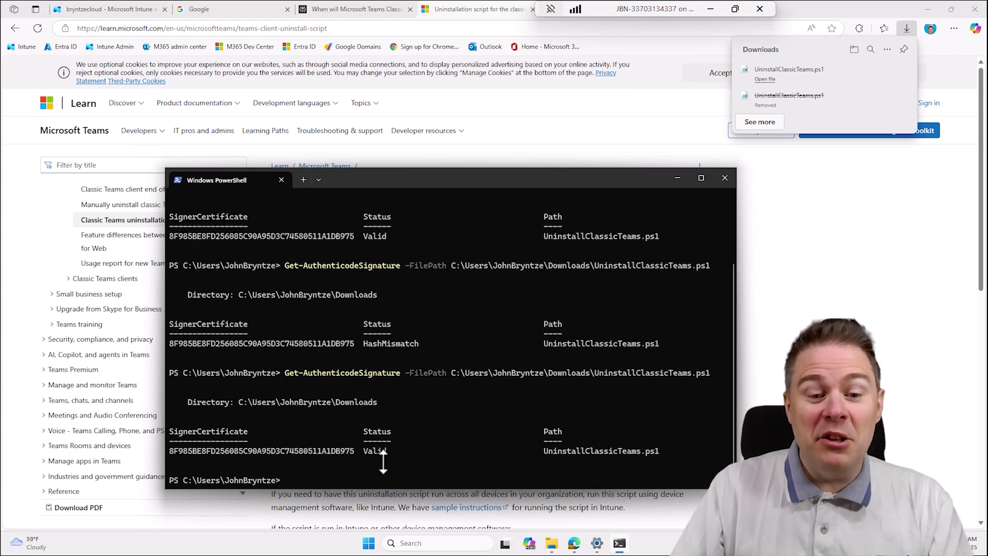
{"action": "double_click", "coordinate": [379, 450]}
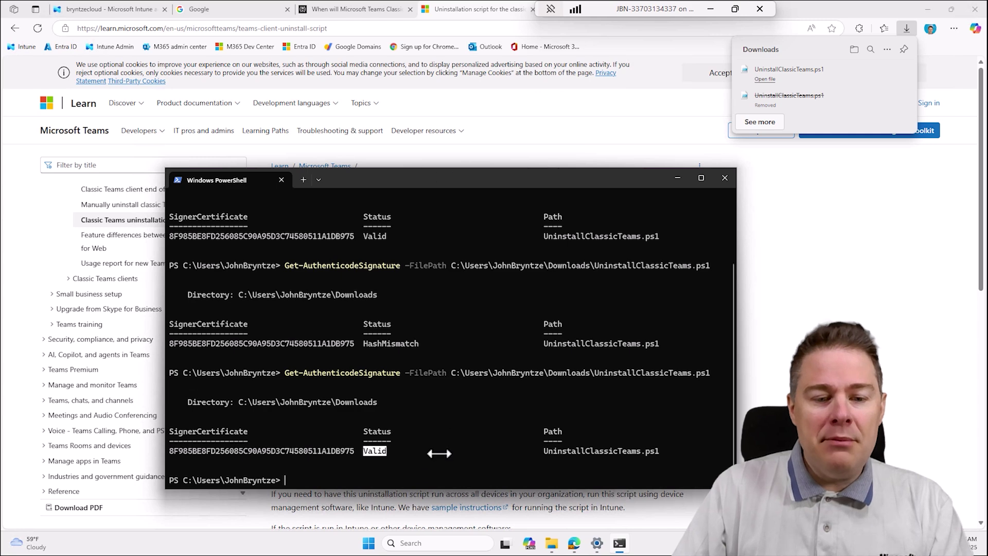
- Launch Microsoft Teams classic to check that it is installed, and close its welcome window
{"action": "left_click", "coordinate": [366, 544]}
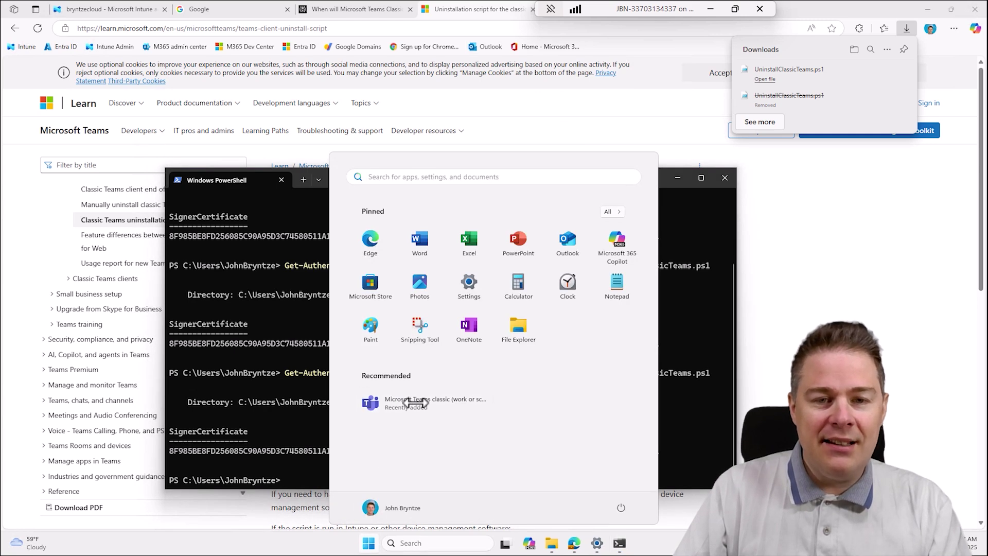
{"action": "left_click", "coordinate": [415, 402]}
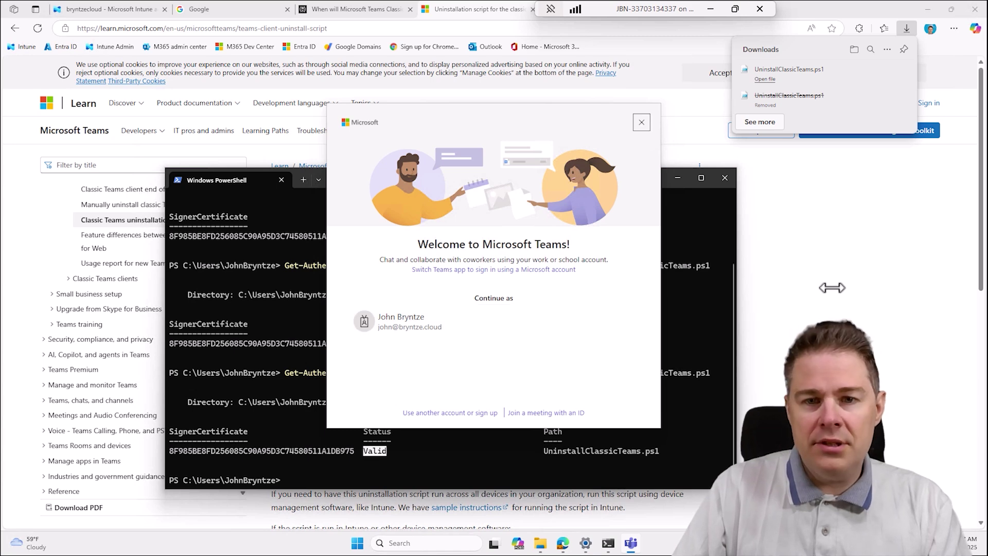
{"action": "left_click", "coordinate": [641, 122]}
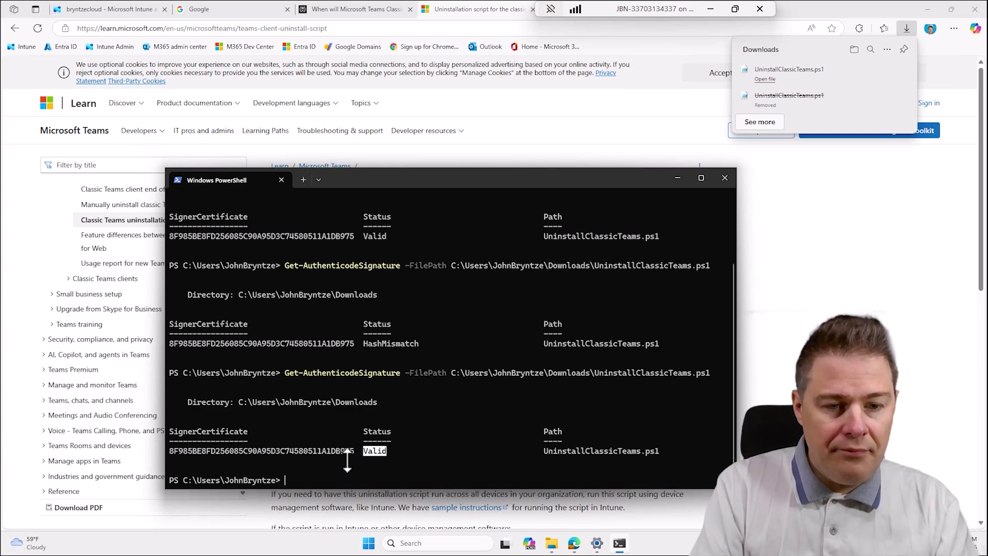
- Change the PowerShell working directory to Downloads and list the folder's contents
{"action": "type", "text": "cd .\\Do"}
{"action": "key", "text": "Tab"}
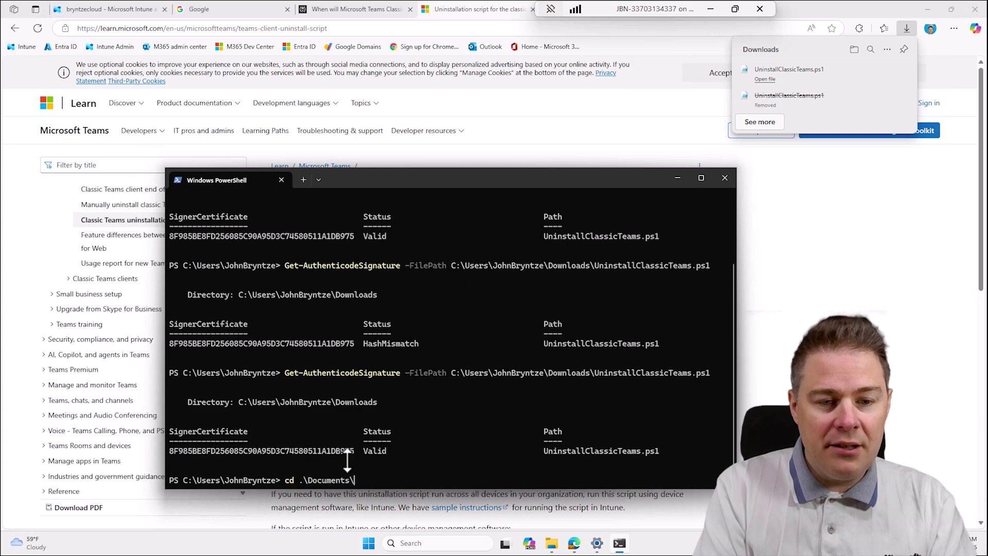
{"action": "key", "text": "Return"}
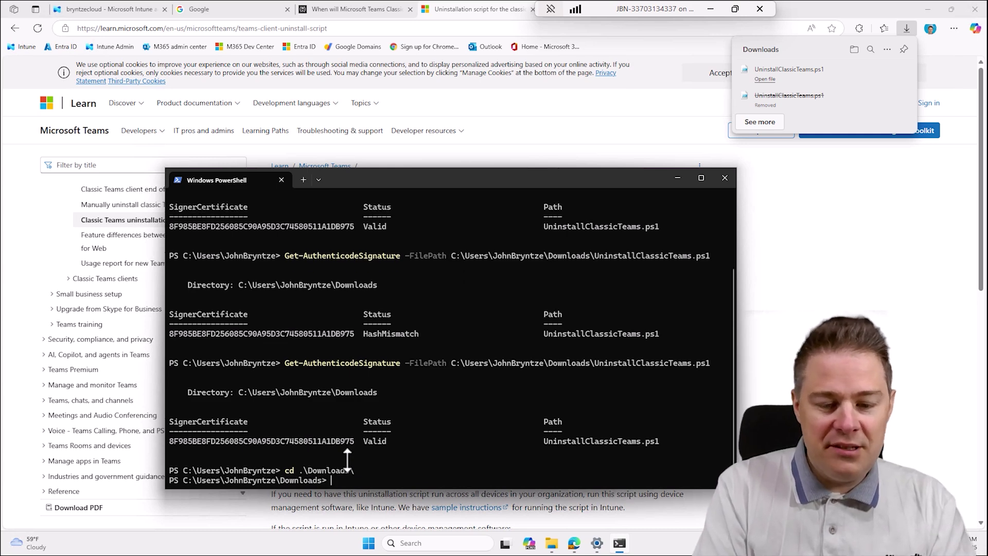
{"action": "type", "text": "ls"}
{"action": "key", "text": "Return"}
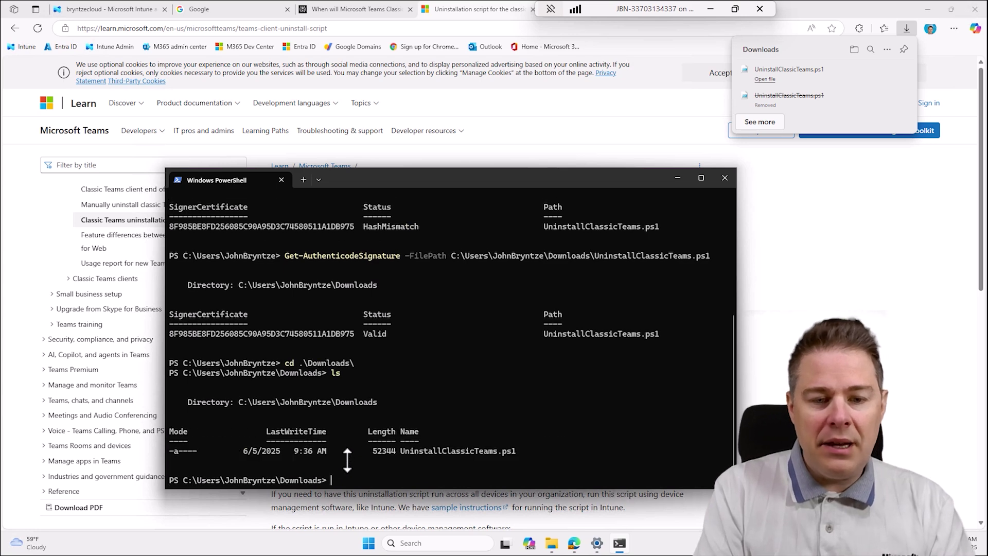
- Run UninstallClassicTeams.ps1 from the Downloads folder, answering the security warning with Run once (R)
{"action": "type", "text": ".\\U"}
{"action": "key", "text": "Tab"}
{"action": "key", "text": "Return"}
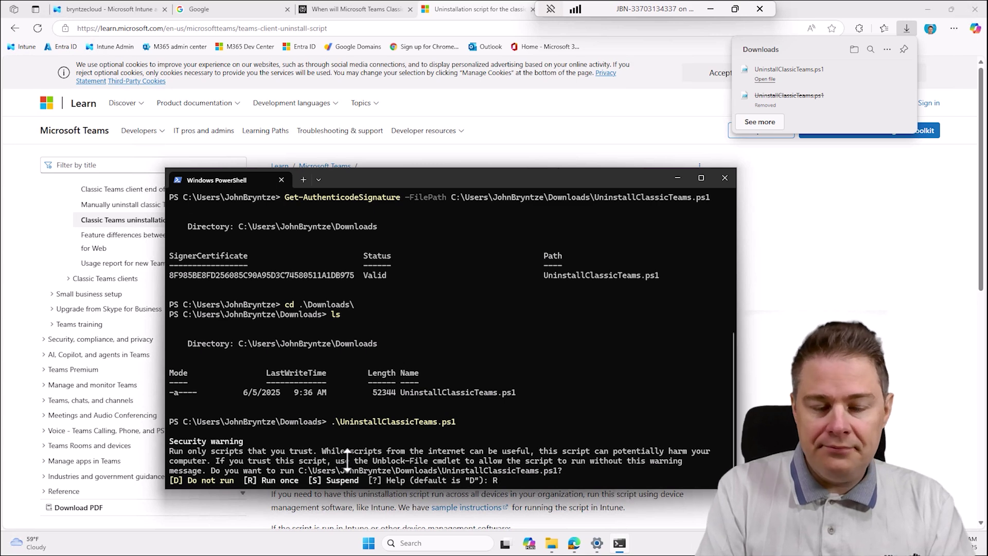
{"action": "type", "text": "R"}
{"action": "key", "text": "Return"}
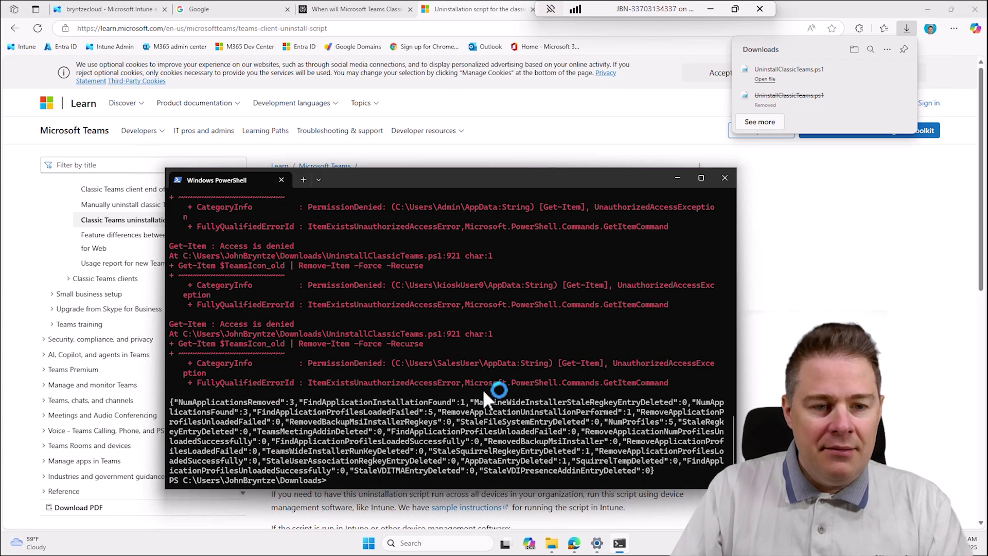
- Examine the script's output in PowerShell, and close the non-elevated window
{"action": "scroll", "coordinate": [422, 414], "scroll_direction": "up", "scroll_amount": 10}
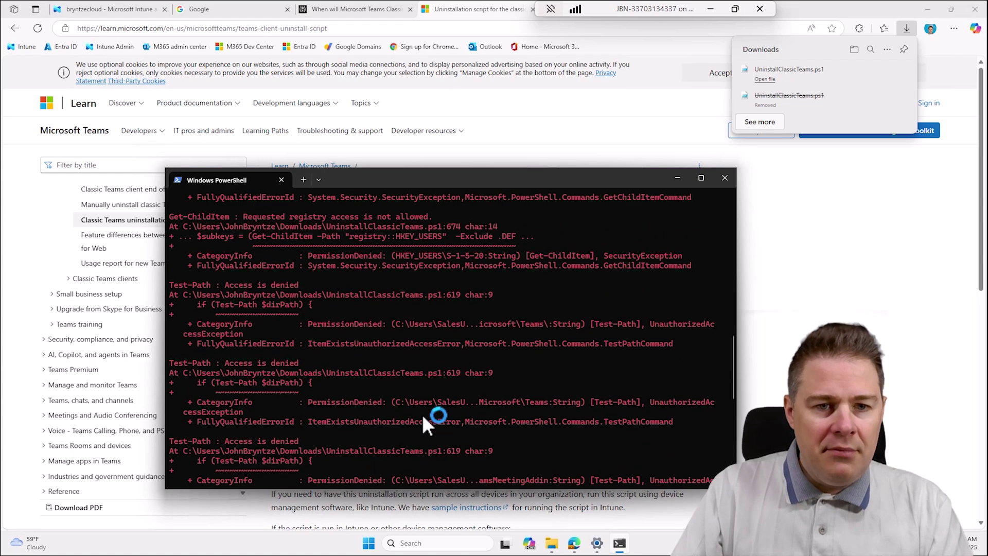
{"action": "scroll", "coordinate": [422, 415], "scroll_direction": "up", "scroll_amount": 7}
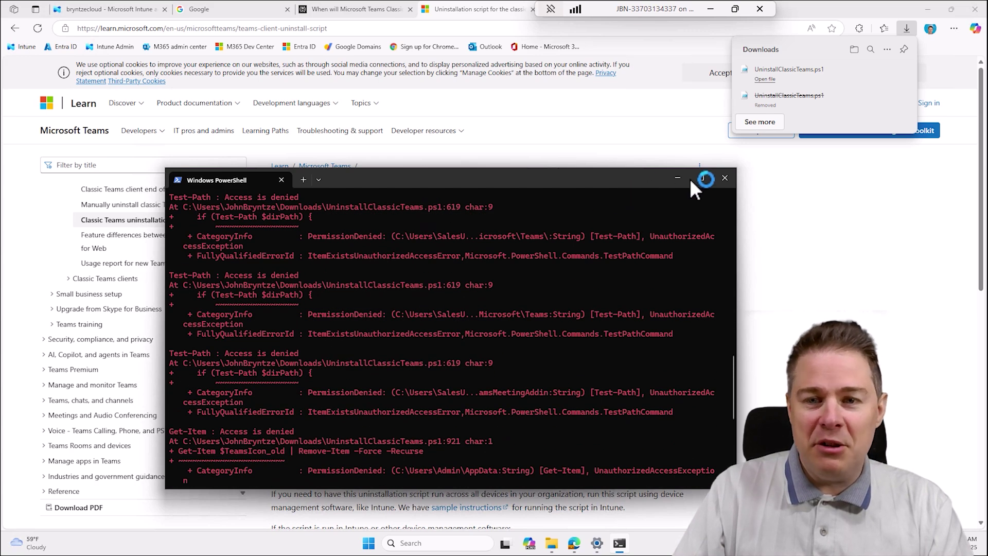
{"action": "left_click", "coordinate": [724, 178]}
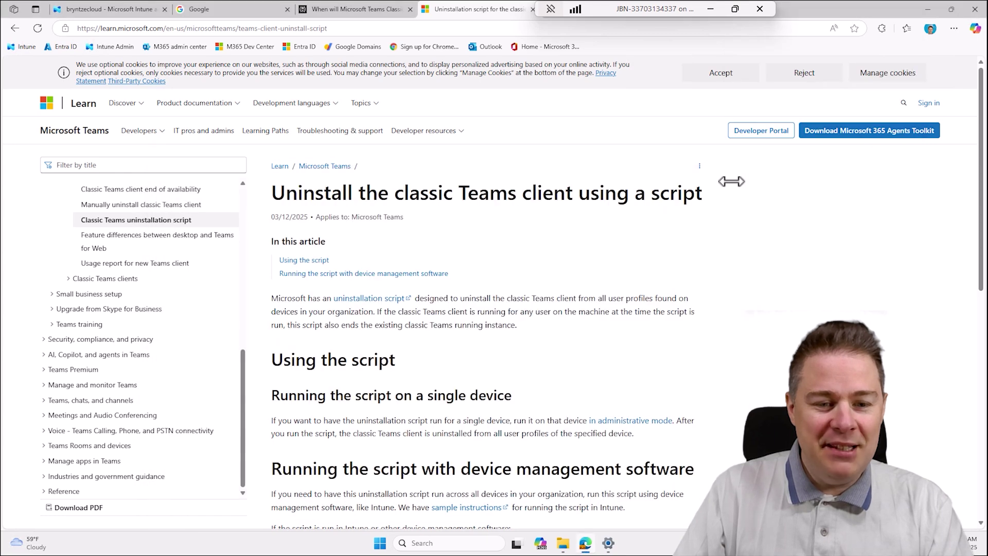
- Start Windows PowerShell as administrator, approving the elevation request, and move its window over the article
{"action": "left_click", "coordinate": [379, 548]}
{"action": "type", "text": "power"}
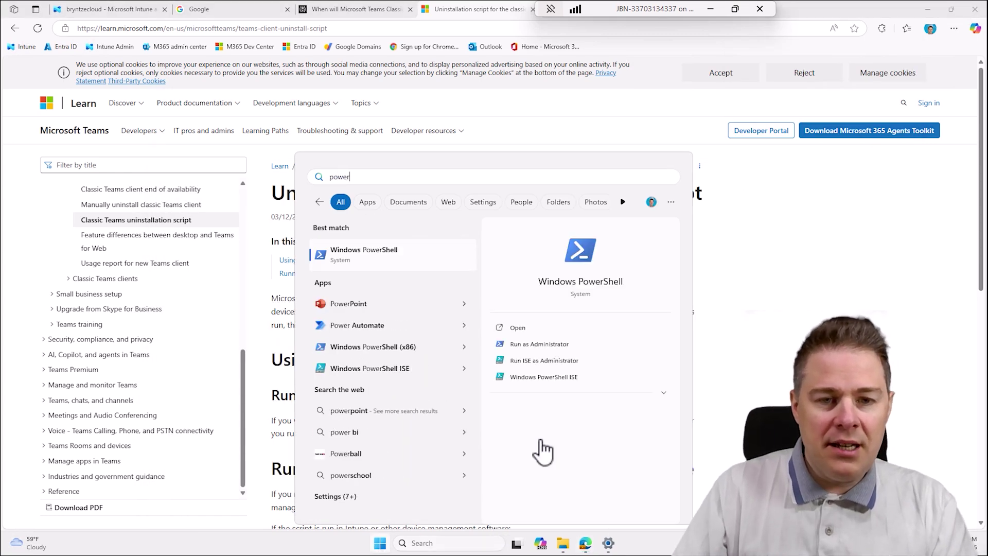
{"action": "left_click", "coordinate": [541, 346]}
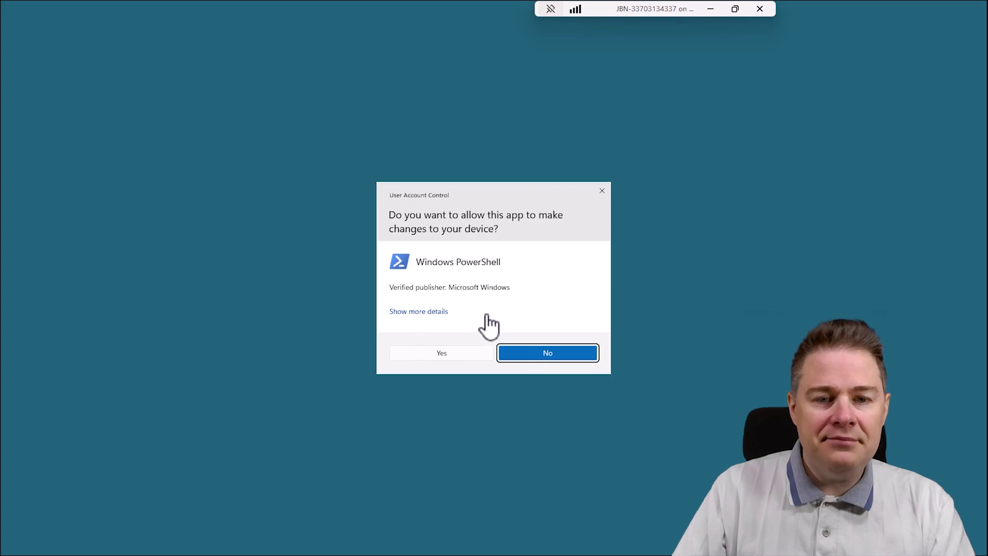
{"action": "left_click", "coordinate": [452, 356]}
{"action": "left_click_drag", "start_coordinate": [412, 91], "coordinate": [519, 200]}
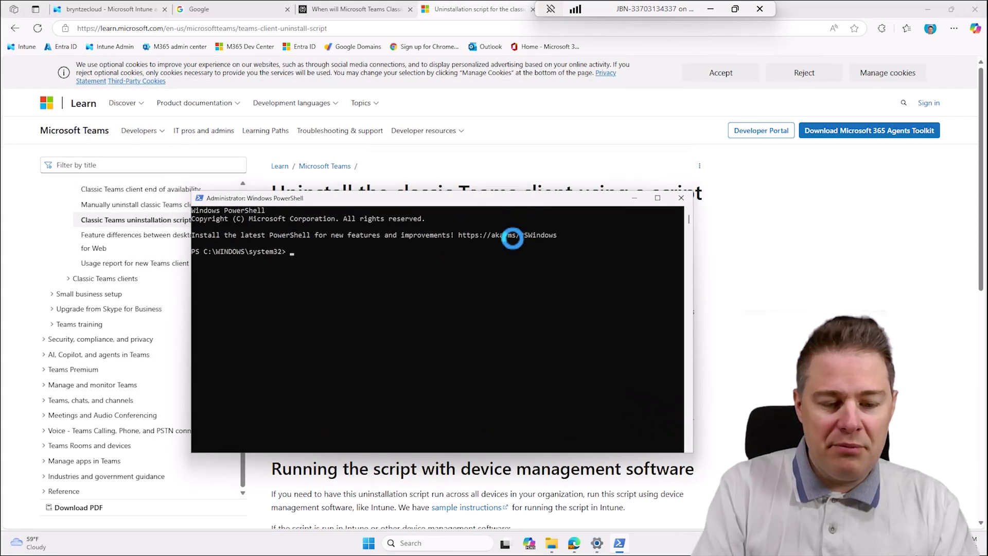
- Change the elevated PowerShell working directory to the user's Downloads folder and list its contents
{"action": "type", "text": "cd c:"}
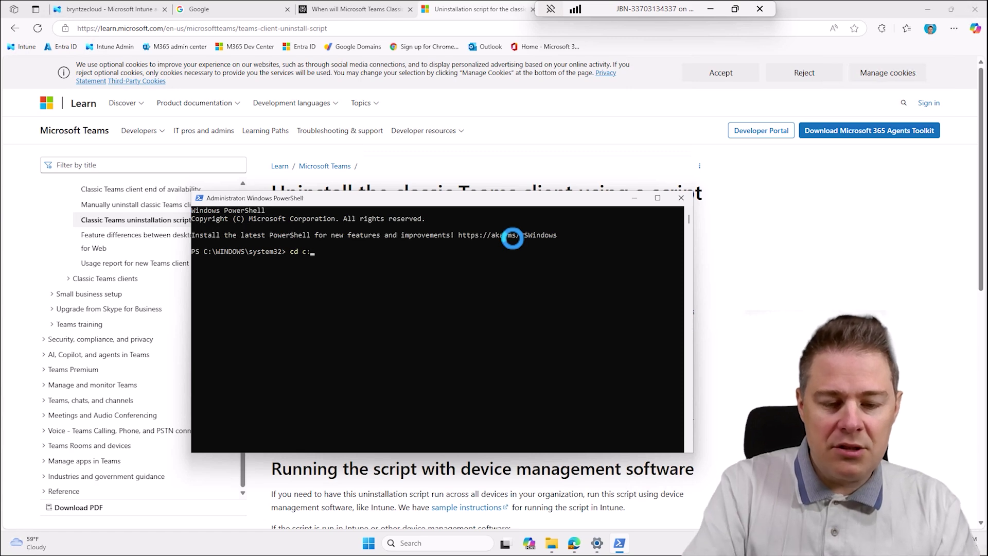
{"action": "type", "text": "\\us"}
{"action": "key", "text": "Tab"}
{"action": "type", "text": "j"}
{"action": "key", "text": "Tab"}
{"action": "type", "text": "d"}
{"action": "key", "text": "Tab"}
{"action": "key", "text": "Return"}
{"action": "type", "text": "cd .."}
{"action": "key", "text": "Return"}
{"action": "type", "text": "cd do"}
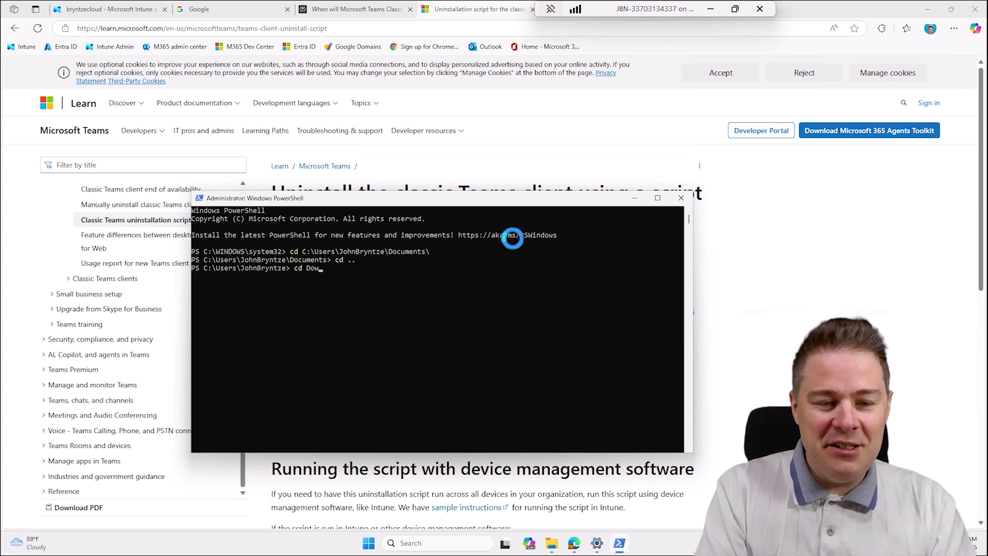
{"action": "key", "text": "Tab"}
{"action": "key", "text": "Return"}
{"action": "type", "text": "ls"}
{"action": "key", "text": "Return"}
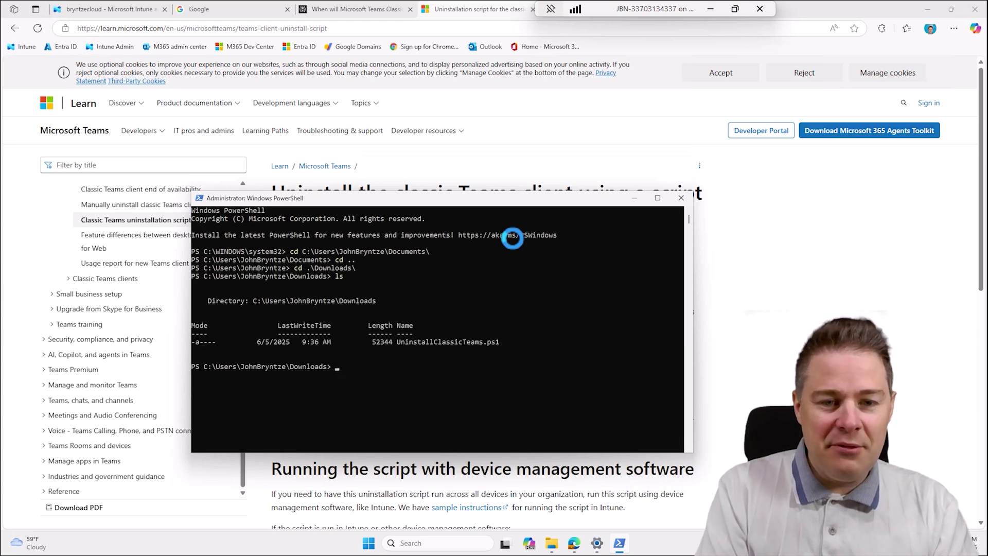
- Run UninstallClassicTeams.ps1 in the elevated session, answering the security warning with Run once (R)
{"action": "type", "text": ".\\un"}
{"action": "key", "text": "Tab"}
{"action": "key", "text": "Return"}
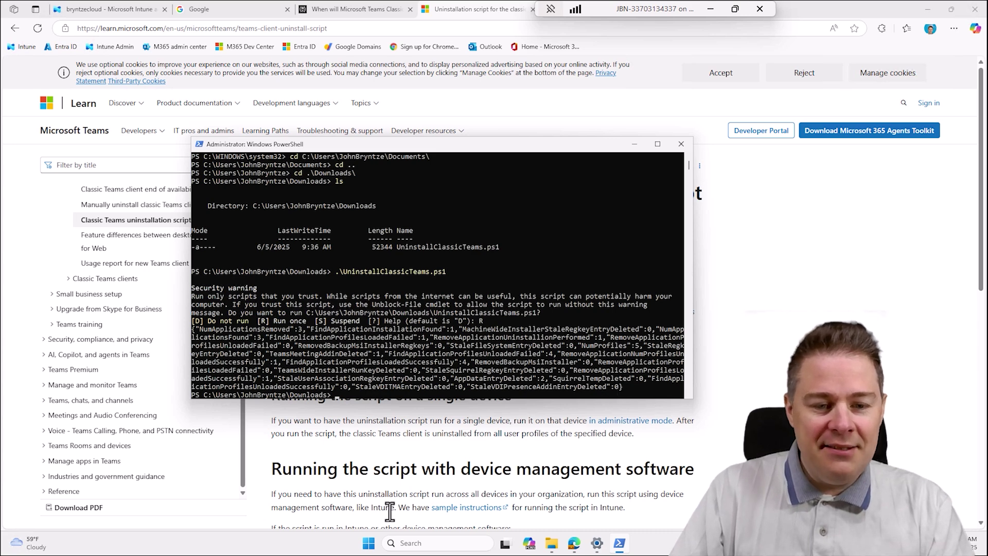
- Check for remaining classic Teams by searching Windows for "teams" and viewing the installed apps in Settings
{"action": "left_click", "coordinate": [369, 544]}
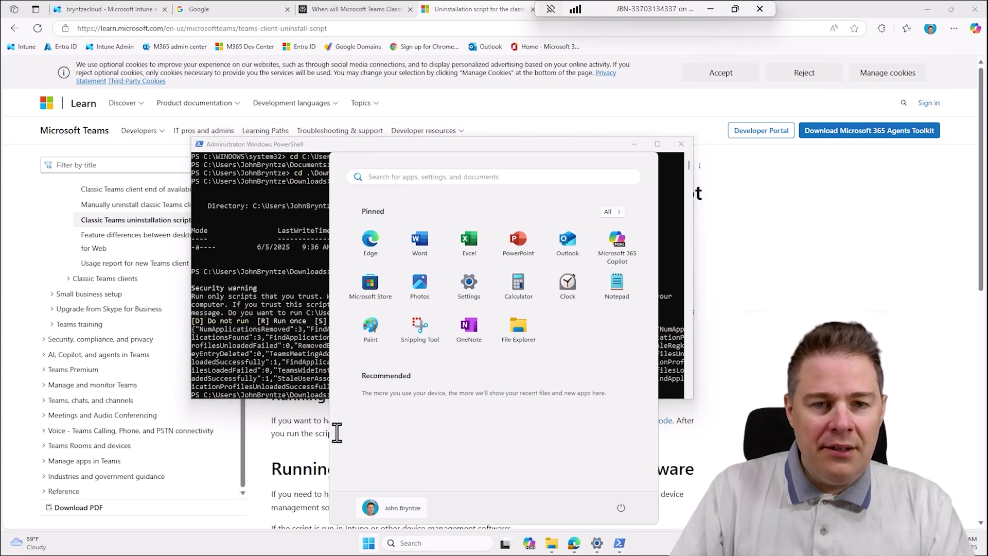
{"action": "type", "text": "te"}
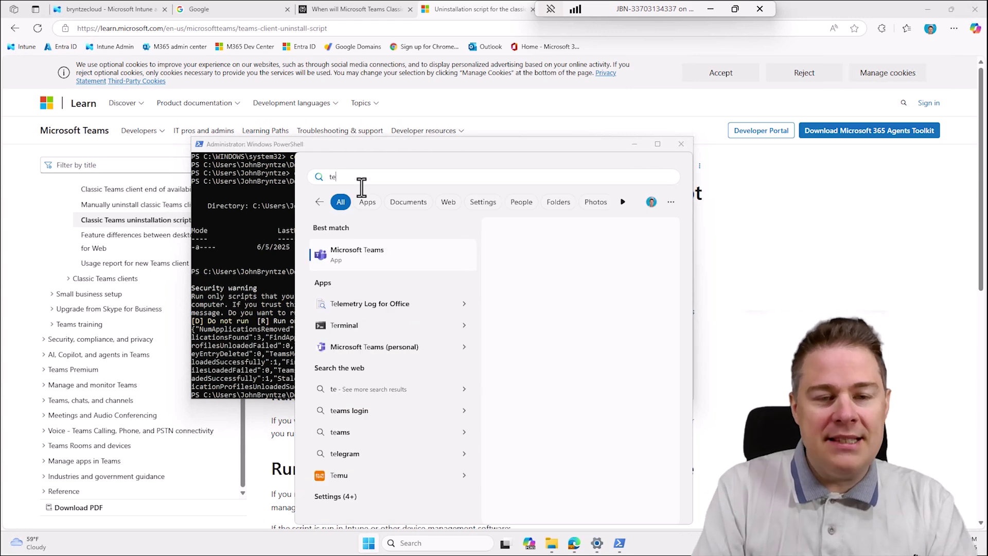
{"action": "type", "text": "ams"}
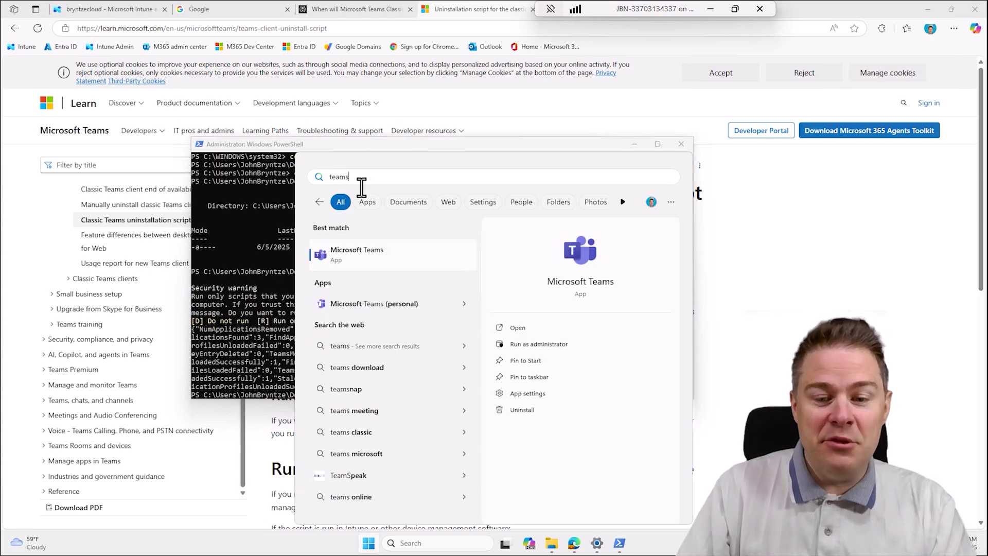
{"action": "left_click", "coordinate": [596, 543]}
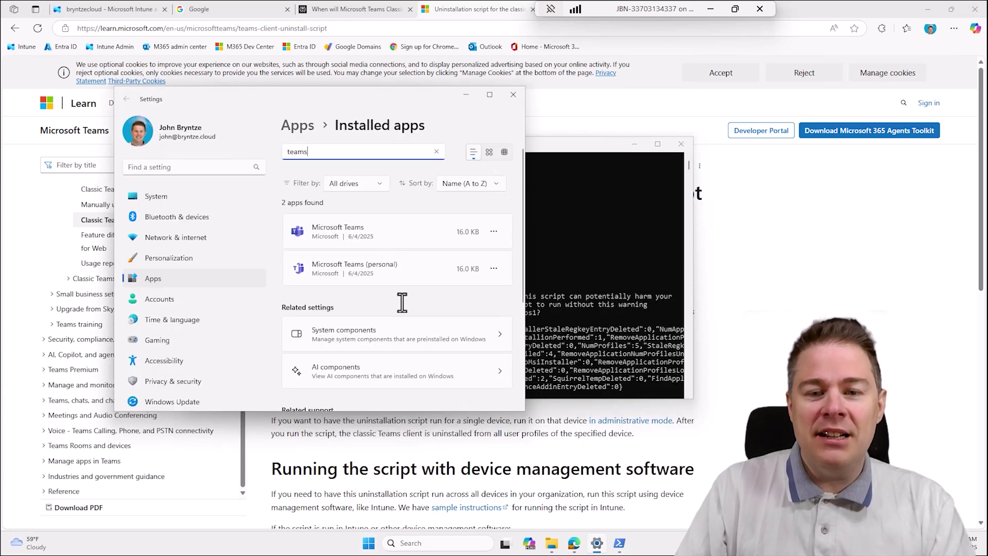
- Minimize the elevated PowerShell window and the Settings window
{"action": "left_click", "coordinate": [597, 340]}
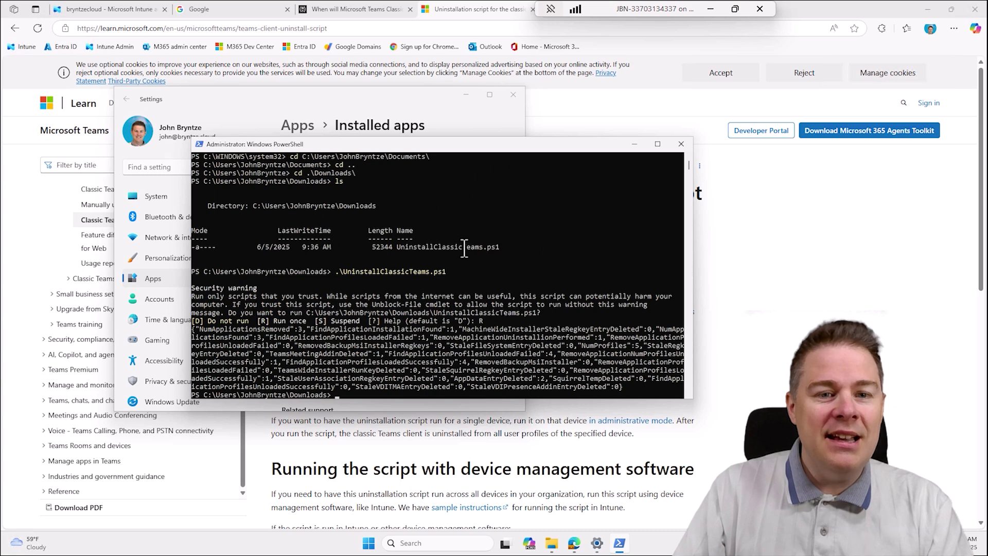
{"action": "left_click", "coordinate": [634, 144]}
{"action": "left_click", "coordinate": [466, 95]}
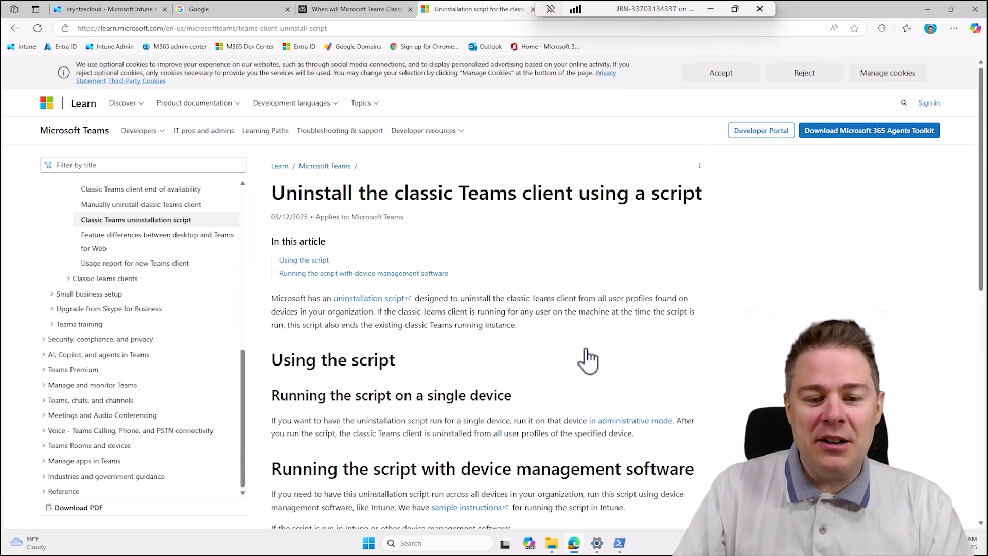
- Open Terminal and list all installed packages with winget list
{"action": "mouse_move", "coordinate": [623, 546]}
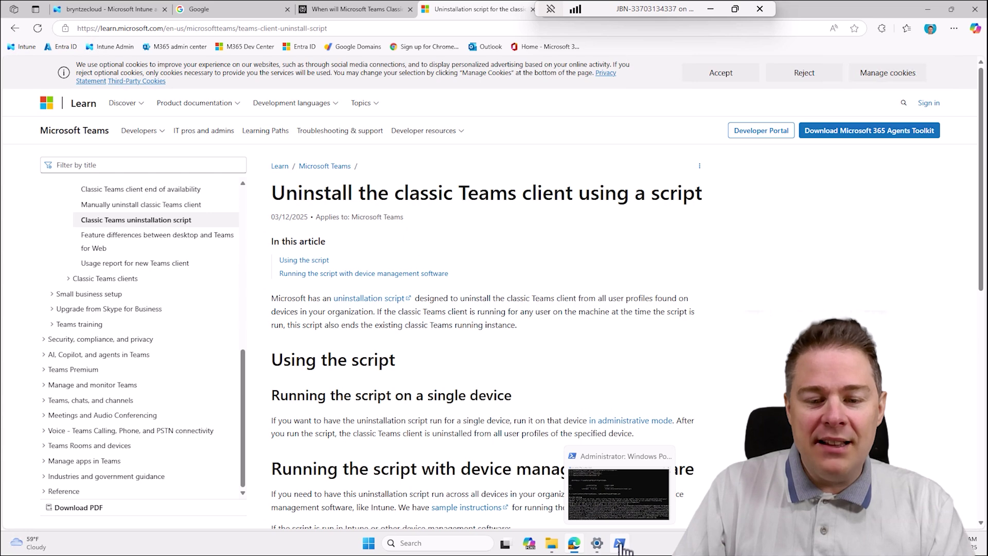
{"action": "left_click", "coordinate": [368, 544]}
{"action": "type", "text": "te"}
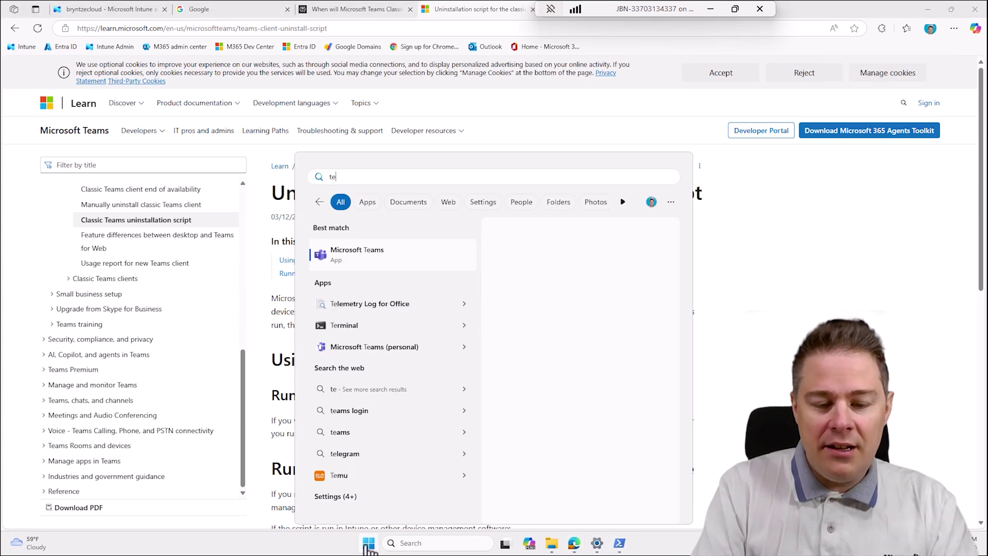
{"action": "type", "text": "rmina"}
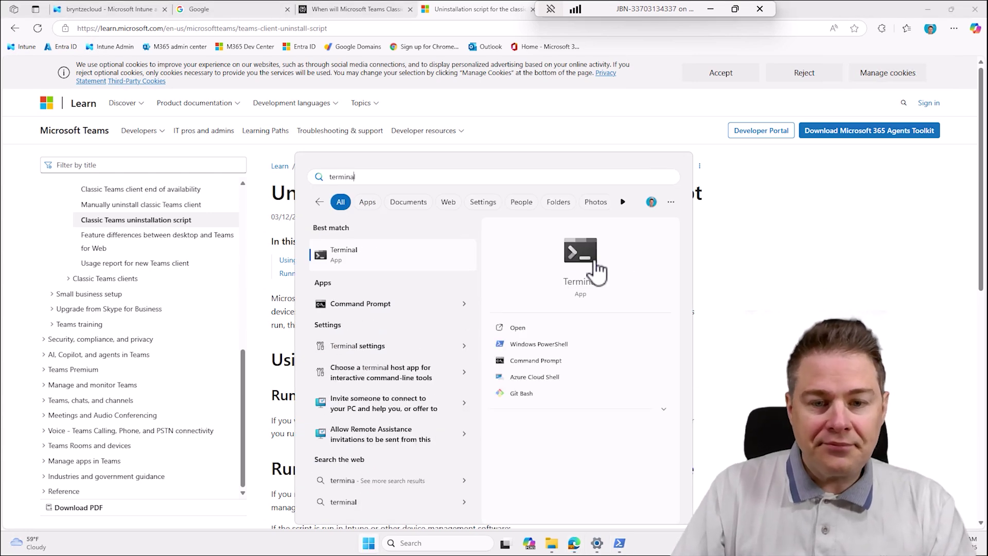
{"action": "left_click", "coordinate": [366, 268]}
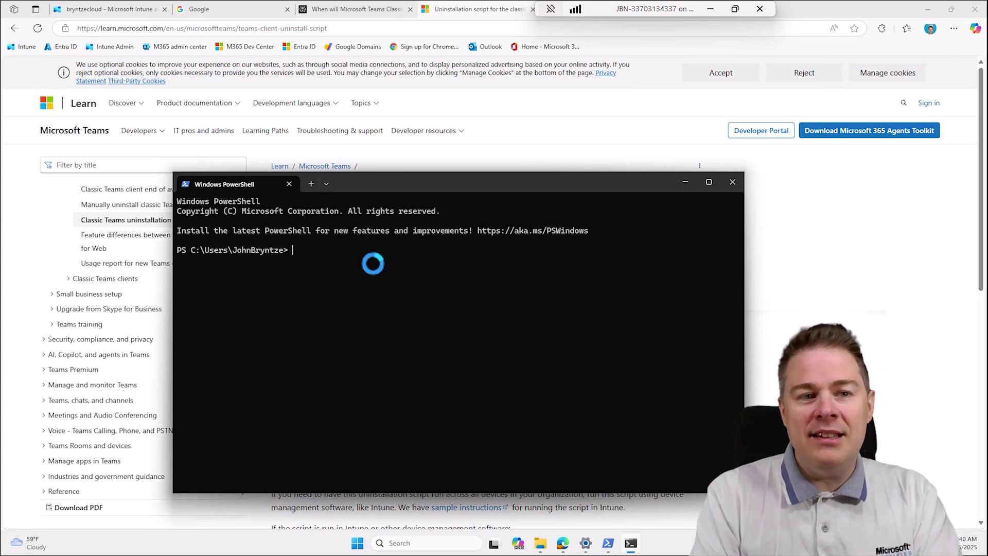
{"action": "type", "text": "inget"}
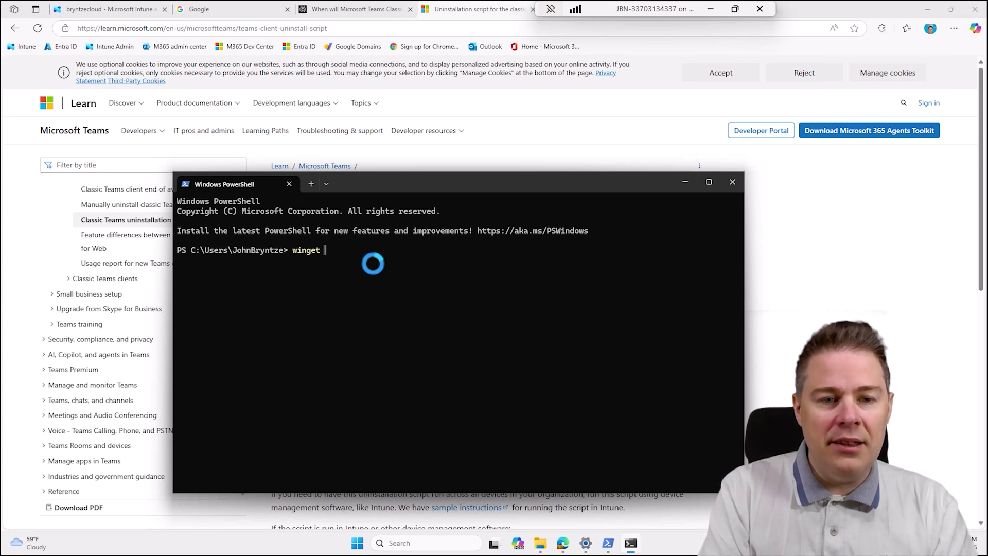
{"action": "type", "text": "list"}
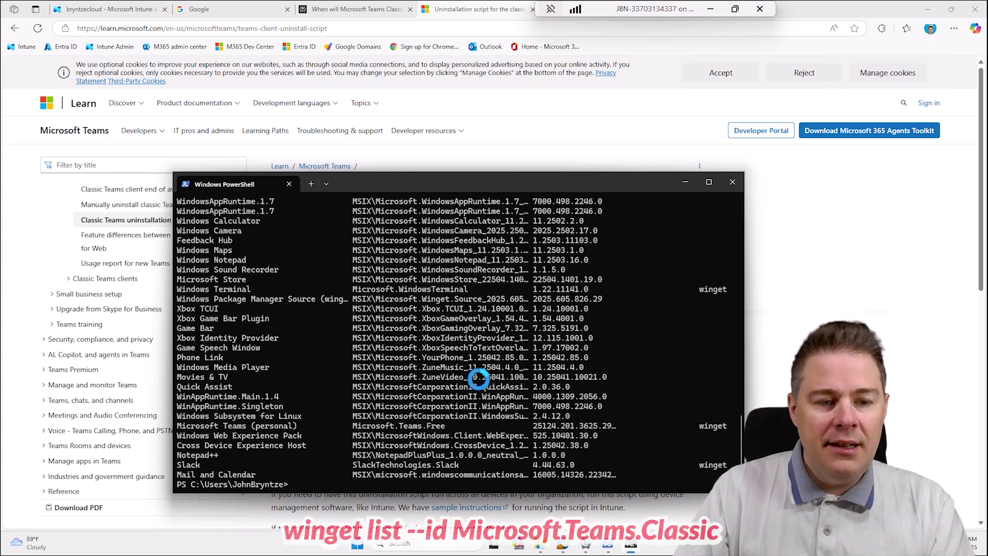
- Check for the classic Teams package by running winget list --id Microsoft.Teams.Classic
{"action": "type", "text": "winget list --id Mic"}
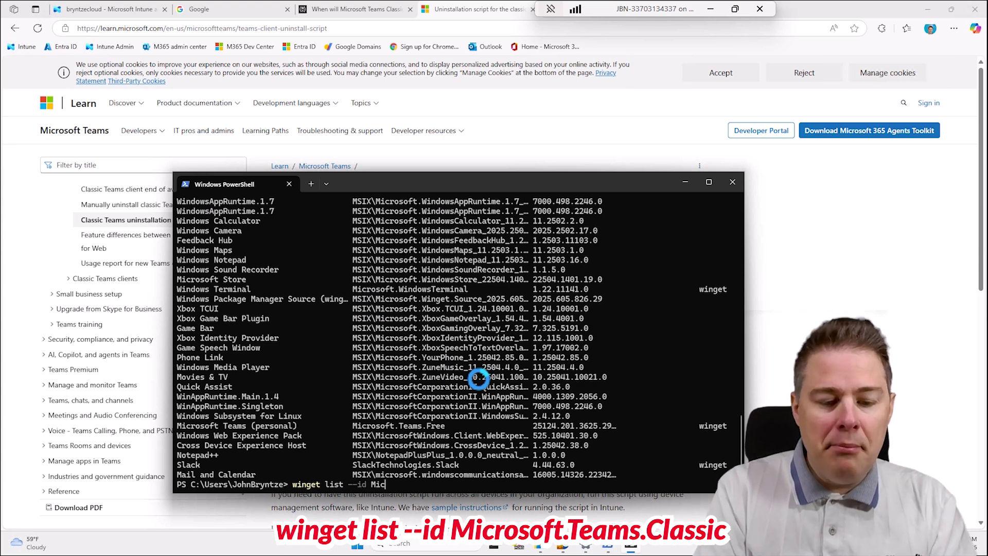
{"action": "type", "text": "rosoft.Teams"}
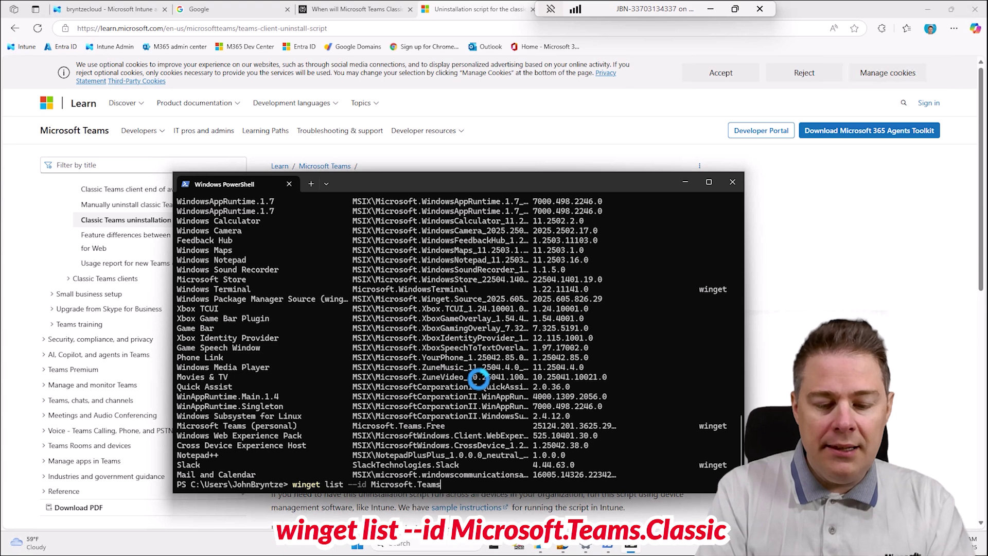
{"action": "type", "text": ".Classic"}
{"action": "key", "text": "Return"}
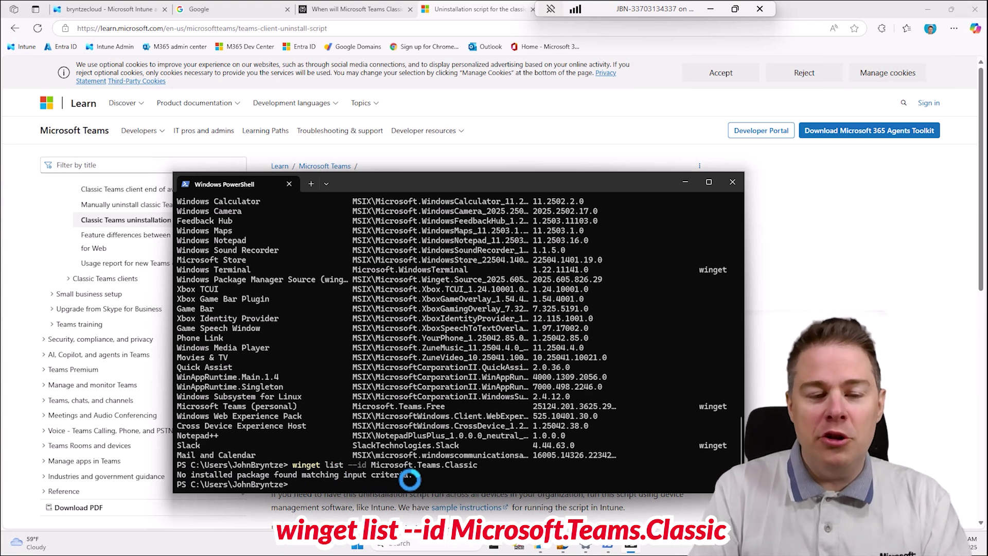
- Install classic Teams again by running winget install --id Microsoft.Teams.Classic
{"action": "key", "text": "Up"}
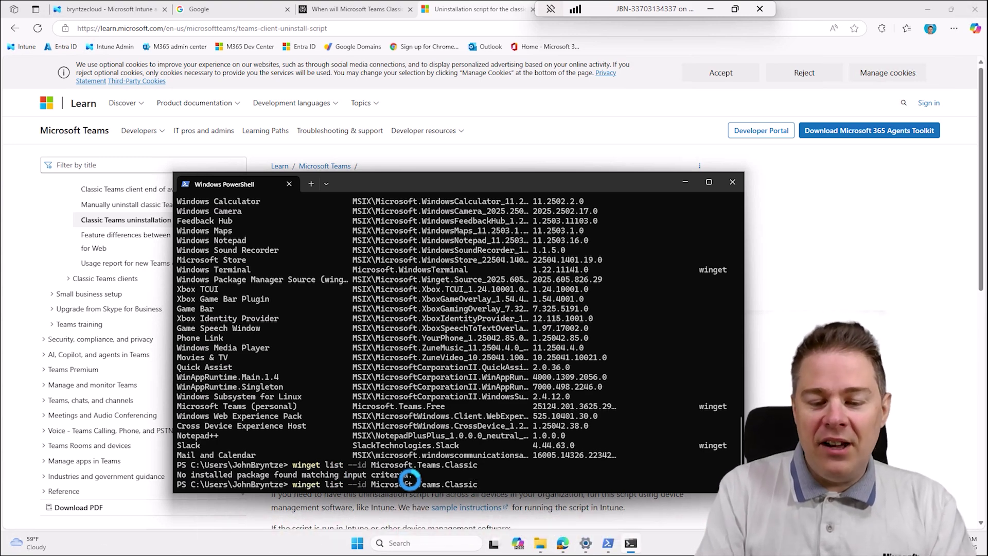
{"action": "key", "text": "BackSpace"}
{"action": "key", "text": "BackSpace"}
{"action": "key", "text": "BackSpace"}
{"action": "key", "text": "BackSpace"}
{"action": "key", "text": "BackSpace"}
{"action": "key", "text": "BackSpace"}
{"action": "key", "text": "BackSpace"}
{"action": "key", "text": "BackSpace"}
{"action": "key", "text": "BackSpace"}
{"action": "key", "text": "BackSpace"}
{"action": "key", "text": "BackSpace"}
{"action": "key", "text": "BackSpace"}
{"action": "key", "text": "BackSpace"}
{"action": "key", "text": "BackSpace"}
{"action": "key", "text": "BackSpace"}
{"action": "key", "text": "BackSpace"}
{"action": "key", "text": "BackSpace"}
{"action": "key", "text": "BackSpace"}
{"action": "key", "text": "BackSpace"}
{"action": "key", "text": "BackSpace"}
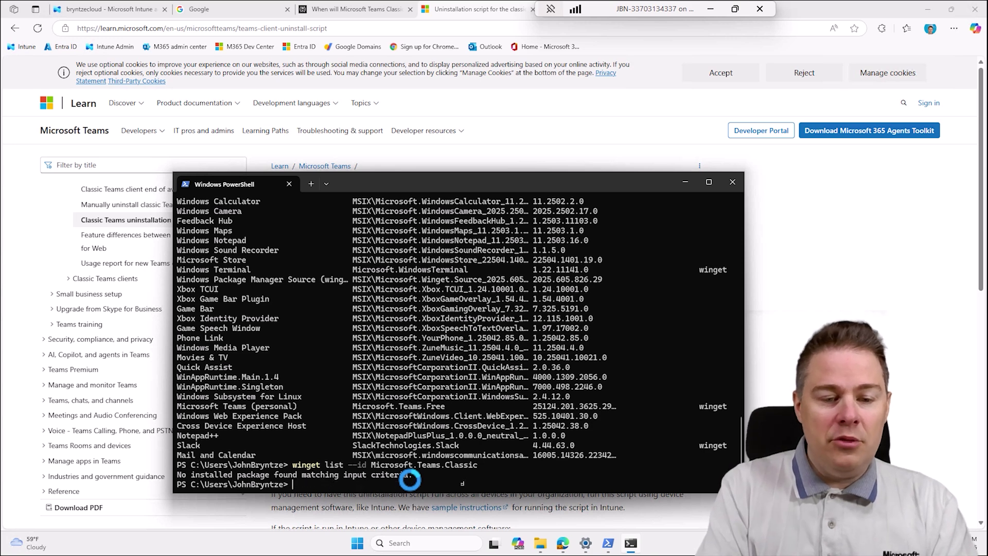
{"action": "key", "text": "BackSpace"}
{"action": "key", "text": "BackSpace"}
{"action": "key", "text": "BackSpace"}
{"action": "key", "text": "BackSpace"}
{"action": "key", "text": "BackSpace"}
{"action": "key", "text": "BackSpace"}
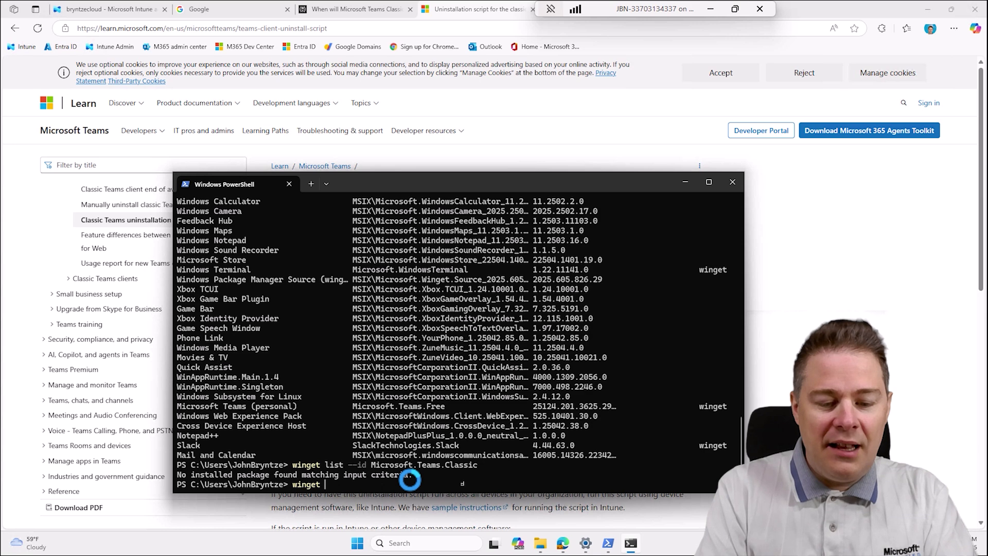
{"action": "type", "text": "insta"}
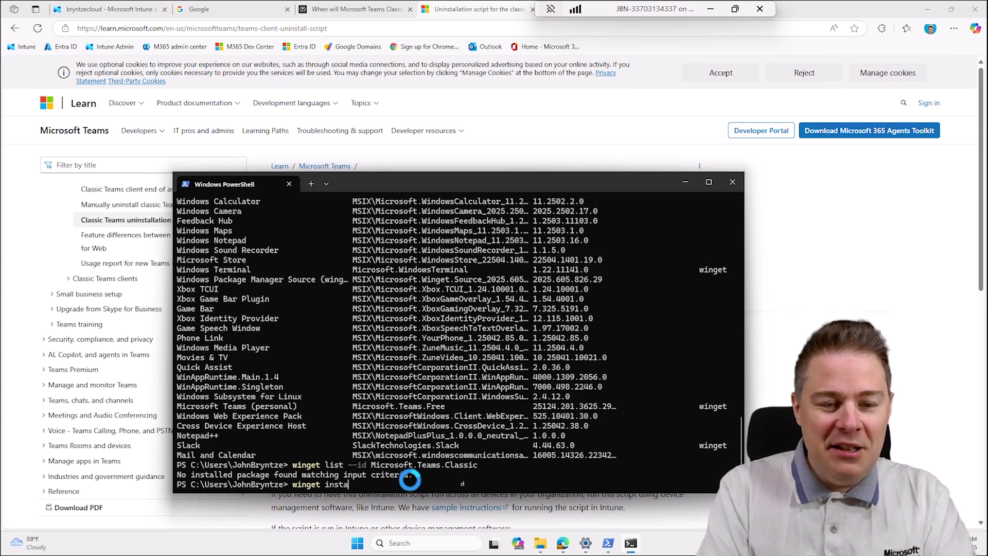
{"action": "type", "text": "ll --id Mic"}
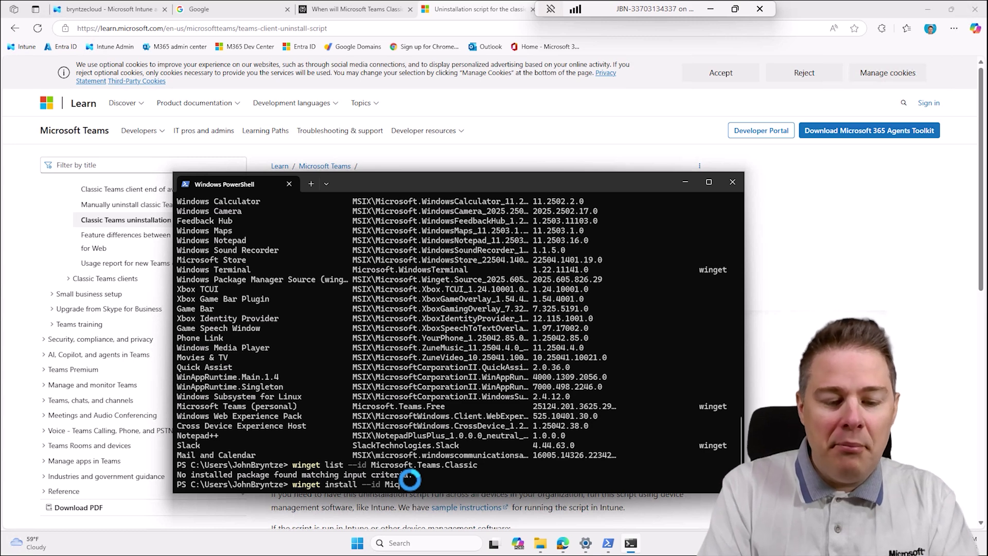
{"action": "type", "text": "rosoft.Teams.Classic"}
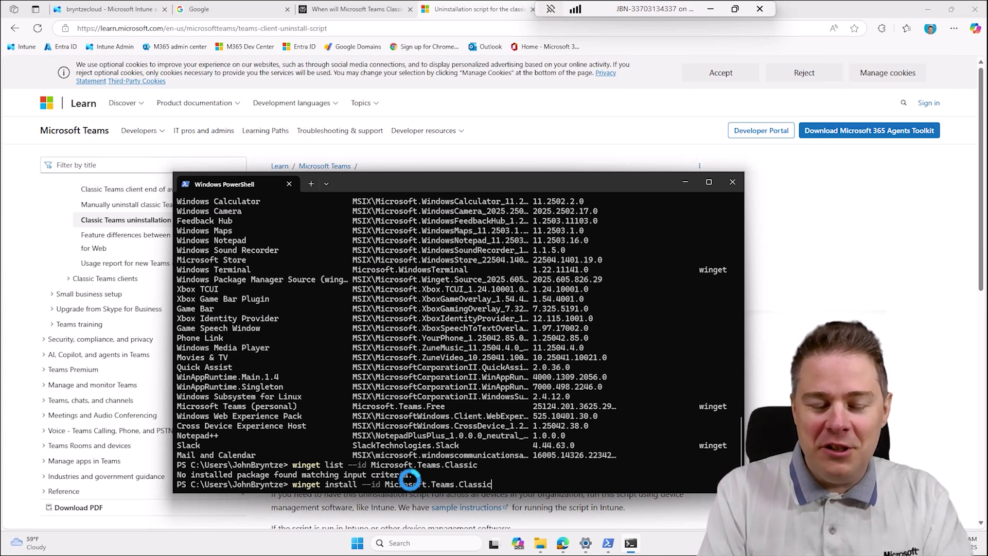
{"action": "key", "text": "Return"}
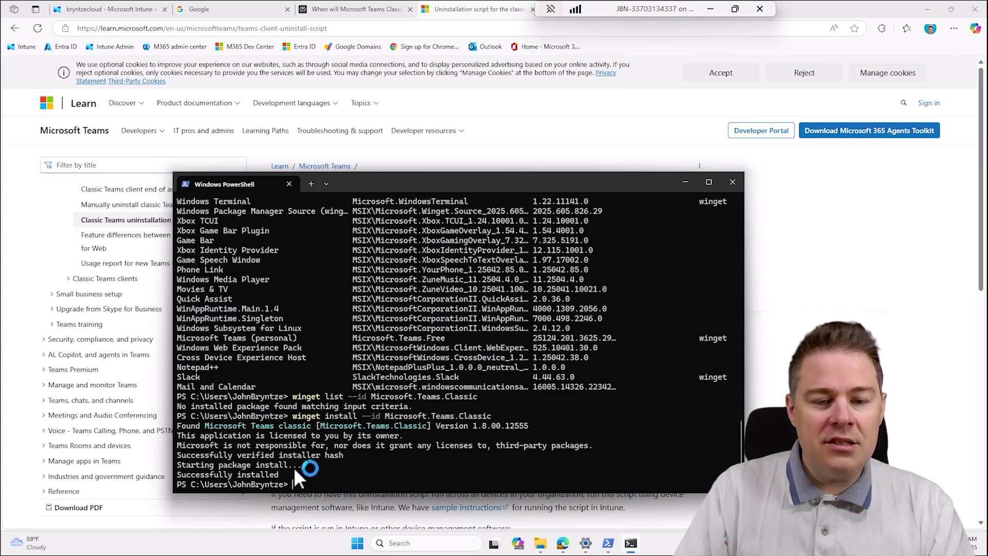
- Look for classic Teams among the recently added apps, and filter the installed apps in Settings by "teams cl"
{"action": "left_click", "coordinate": [358, 544]}
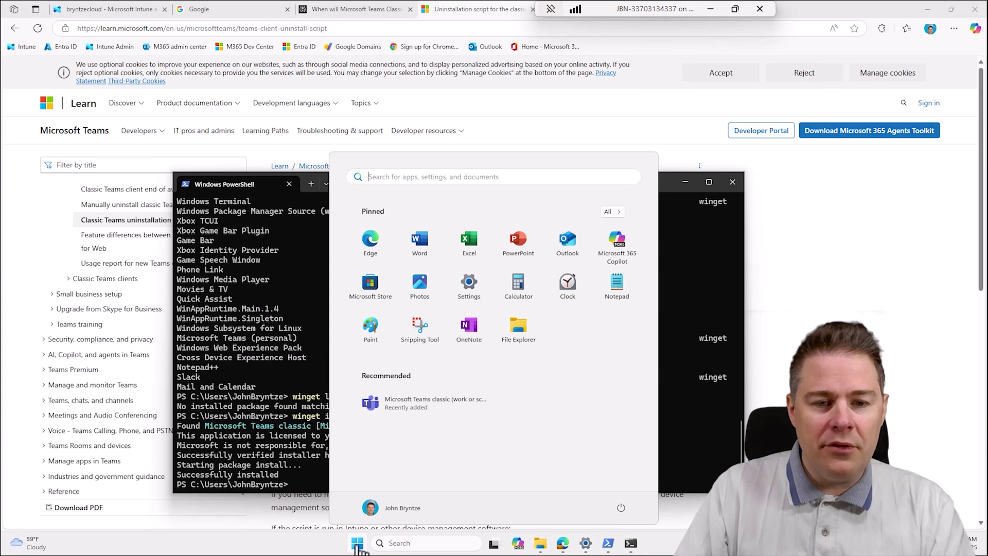
{"action": "left_click", "coordinate": [585, 543]}
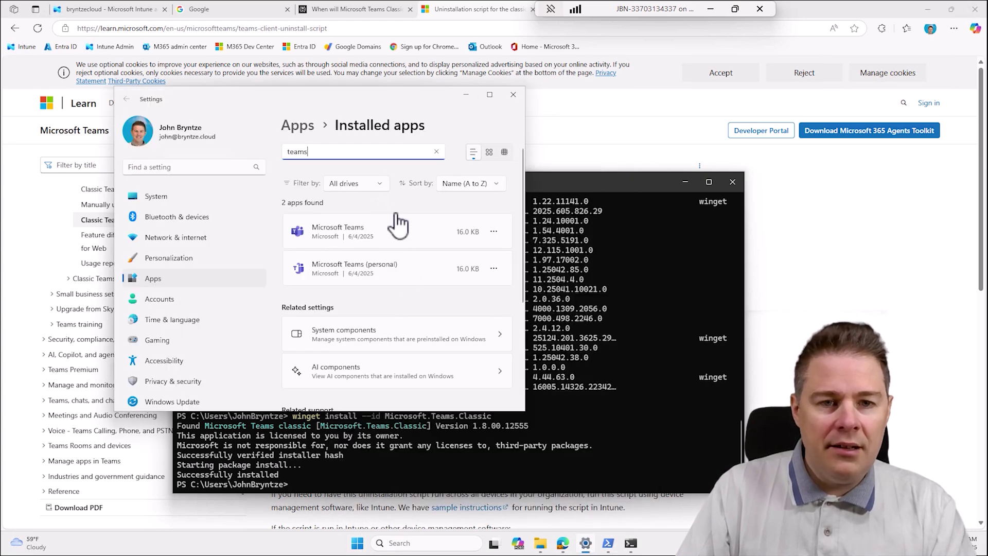
{"action": "key", "text": "BackSpace"}
{"action": "key", "text": "BackSpace"}
{"action": "key", "text": "BackSpace"}
{"action": "key", "text": "BackSpace"}
{"action": "key", "text": "BackSpace"}
{"action": "type", "text": "teams cl"}
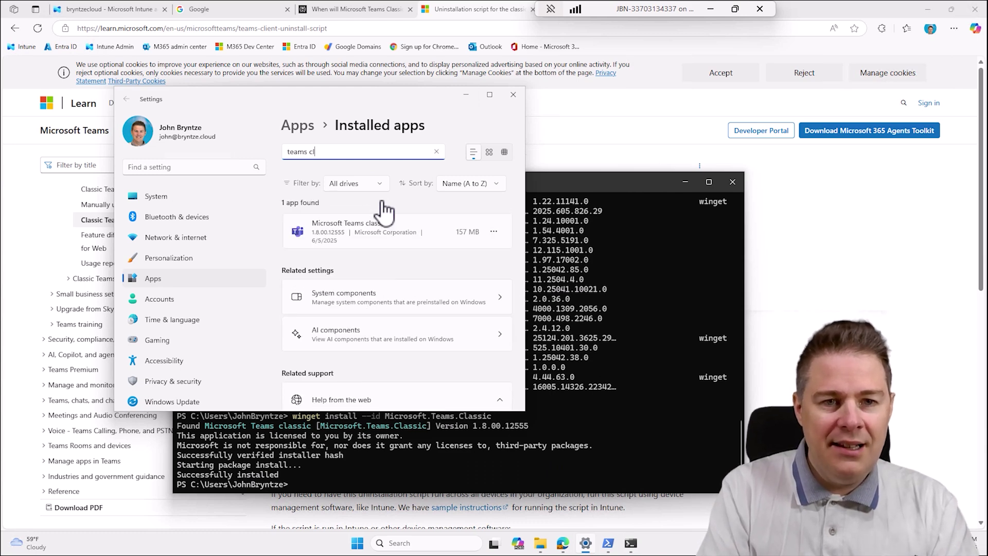
- Check the reinstalled classic Teams package in the terminal by rerunning winget list --id Microsoft.Teams.Classic
{"action": "left_click", "coordinate": [391, 486]}
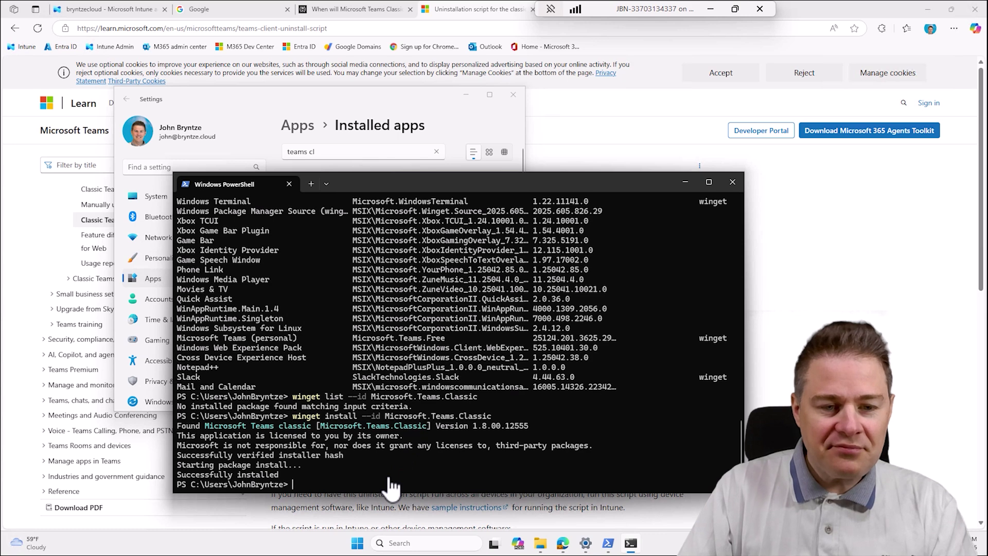
{"action": "key", "text": "Up"}
{"action": "key", "text": "Up"}
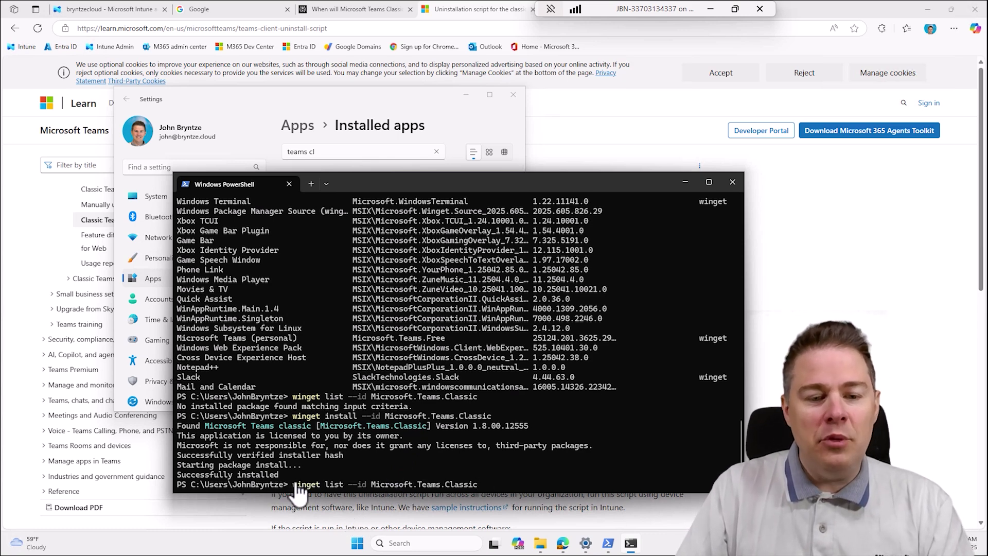
{"action": "key", "text": "Return"}
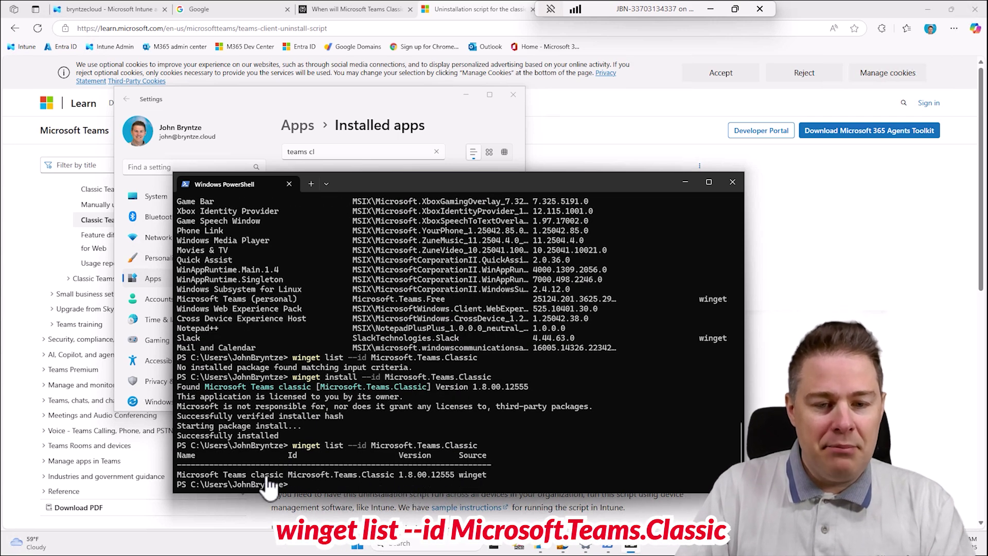
- Compare the terminal output of the classic Teams package checks made before and after the winget installation
{"action": "left_click", "coordinate": [408, 429]}
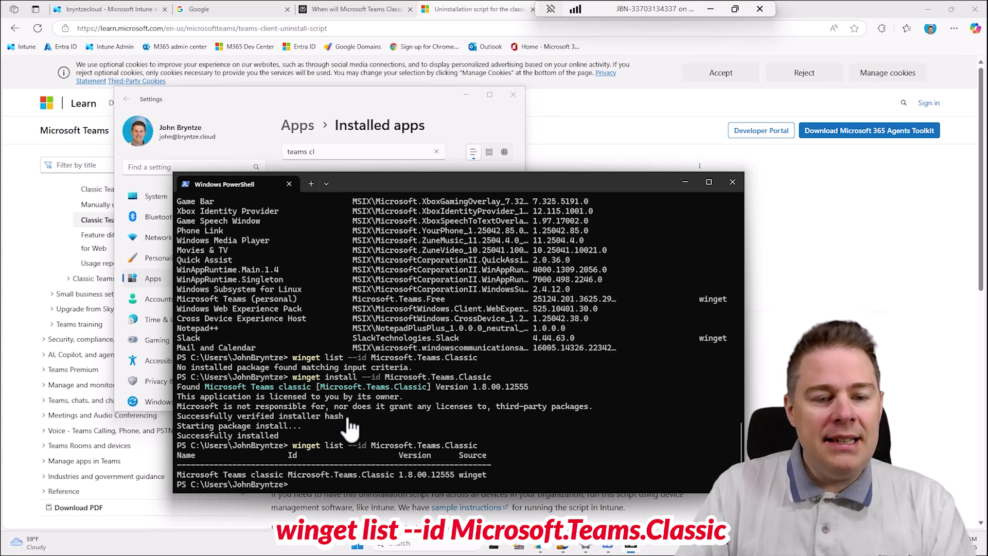
{"action": "left_click_drag", "start_coordinate": [412, 367], "coordinate": [180, 369]}
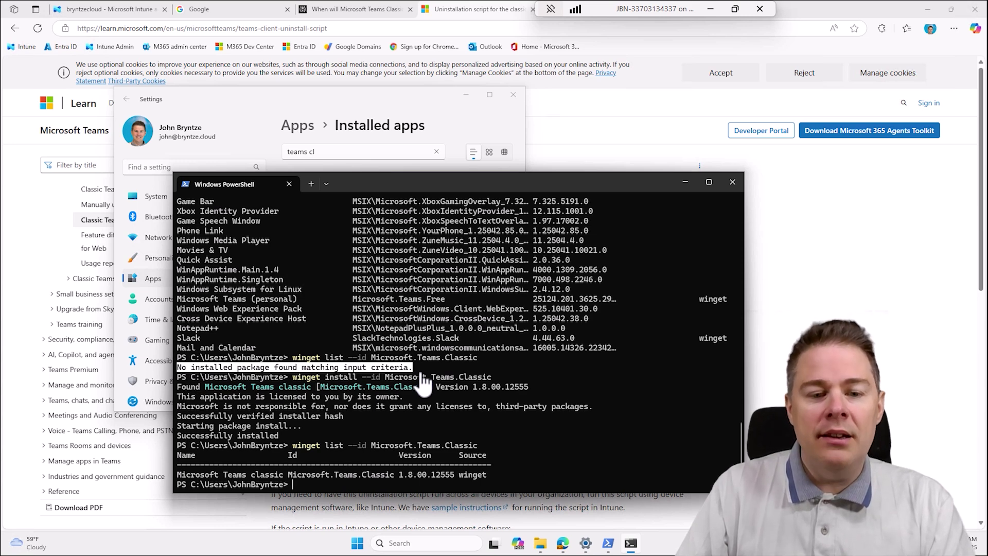
{"action": "left_click", "coordinate": [437, 487]}
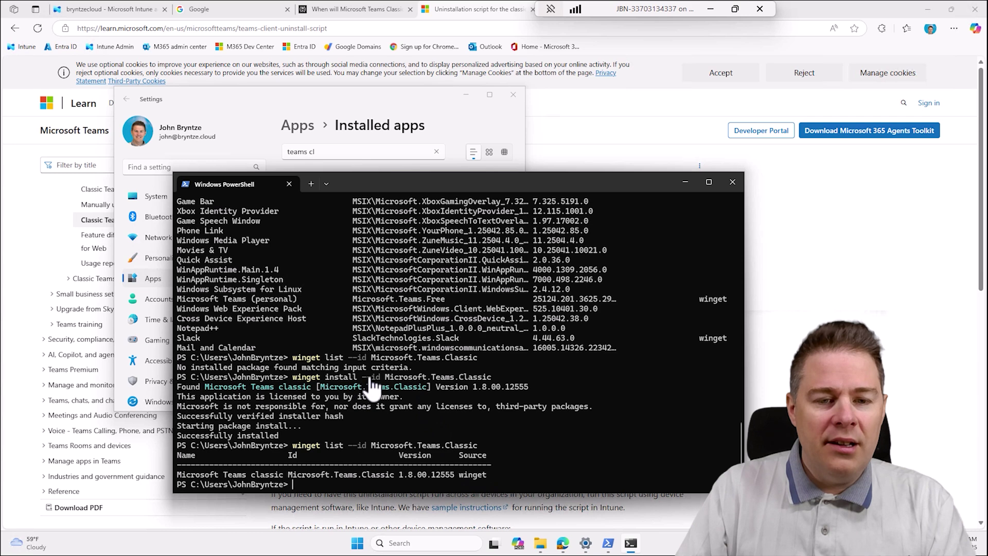
{"action": "left_click_drag", "start_coordinate": [412, 367], "coordinate": [180, 374]}
{"action": "left_click", "coordinate": [392, 379]}
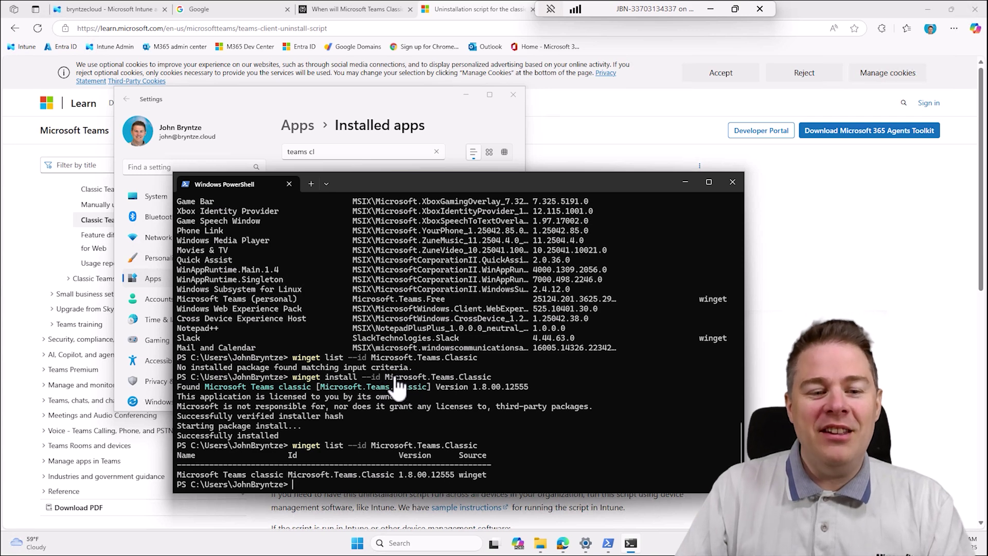
{"action": "left_click_drag", "start_coordinate": [419, 372], "coordinate": [193, 368]}
{"action": "left_click_drag", "start_coordinate": [487, 476], "coordinate": [223, 465]}
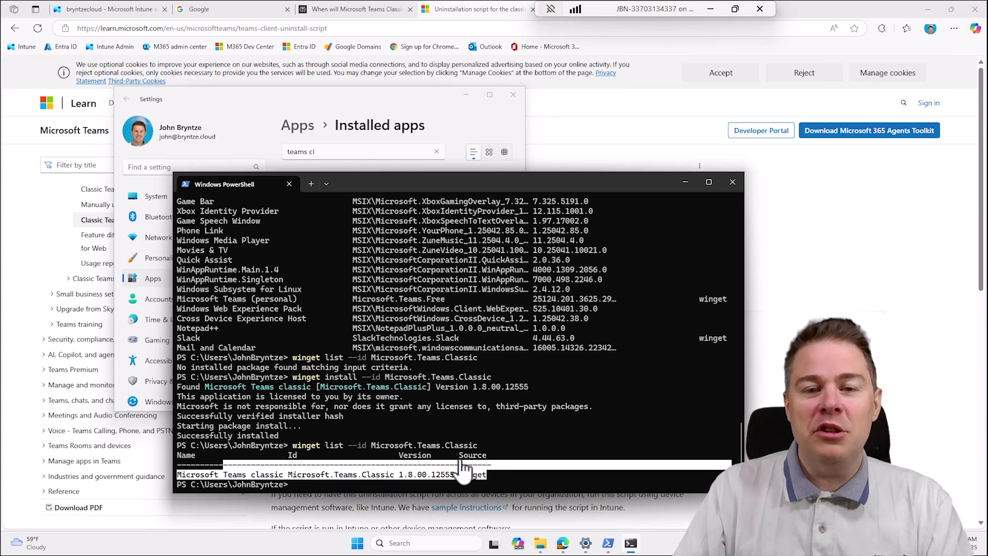
{"action": "left_click", "coordinate": [523, 479]}
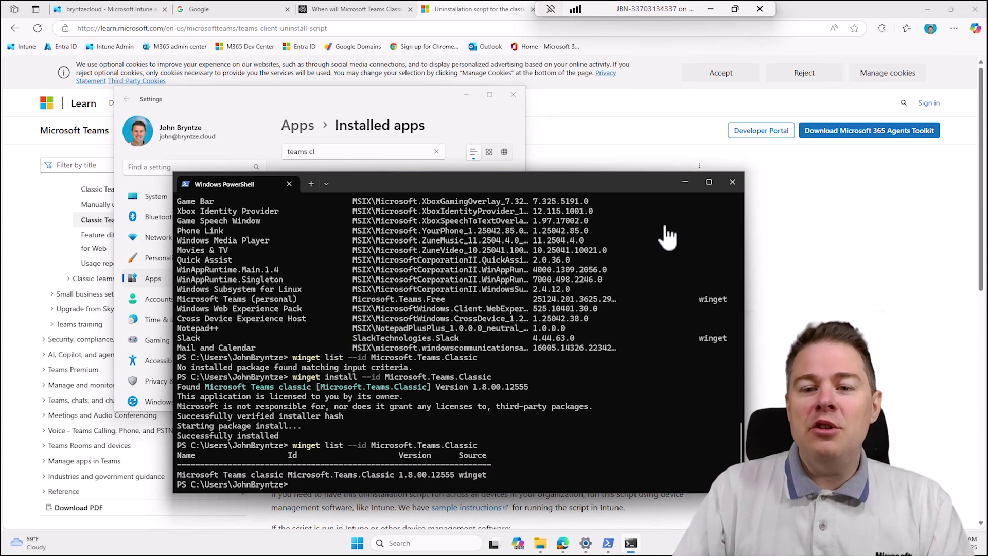
- Minimize the terminal and Settings windows, and accept the cookie notice on the Microsoft Learn page
{"action": "left_click", "coordinate": [685, 182]}
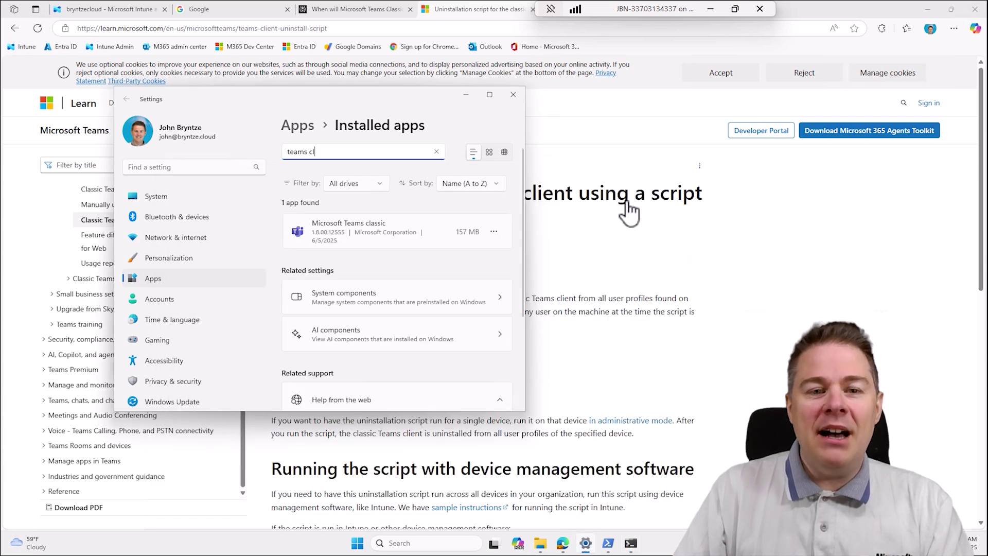
{"action": "left_click", "coordinate": [467, 94]}
{"action": "left_click", "coordinate": [716, 74]}
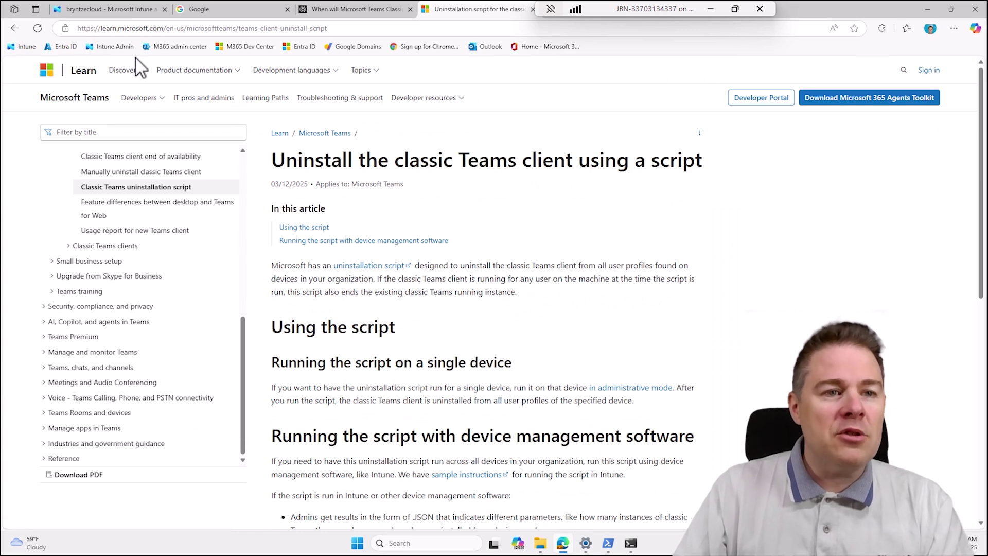
- Switch to the Intune admin center and open the platform scripts under the devices' Scripts and remediations
{"action": "left_click", "coordinate": [111, 15]}
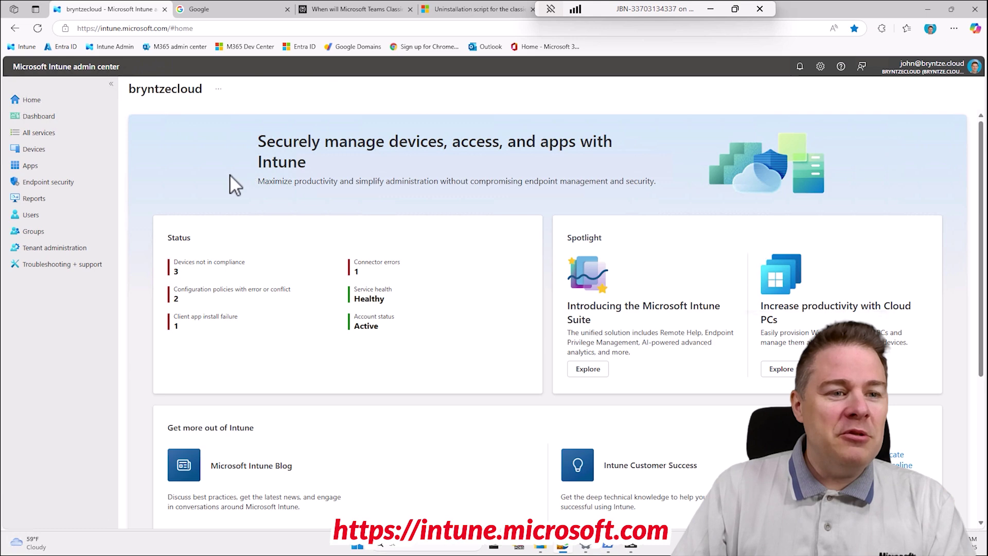
{"action": "left_click", "coordinate": [42, 147]}
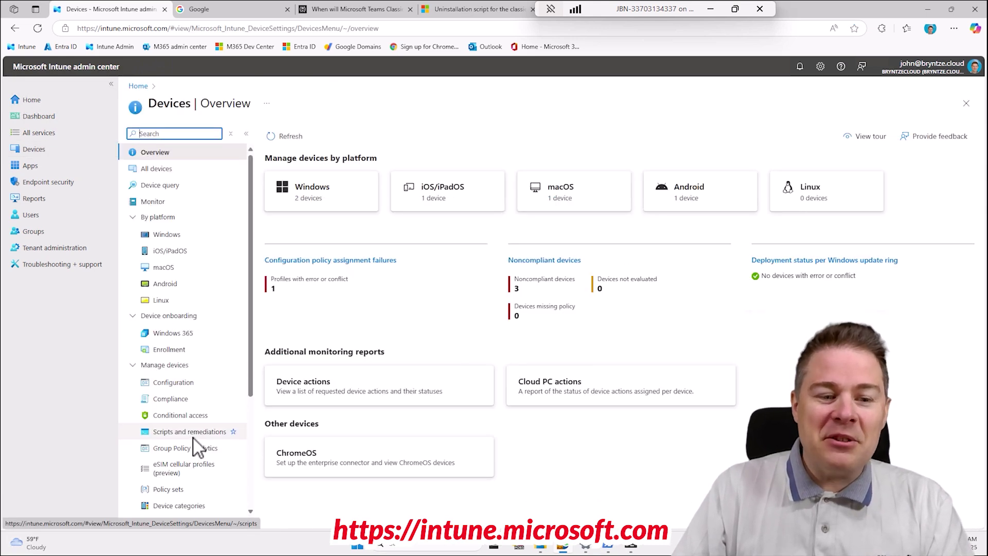
{"action": "left_click", "coordinate": [172, 434]}
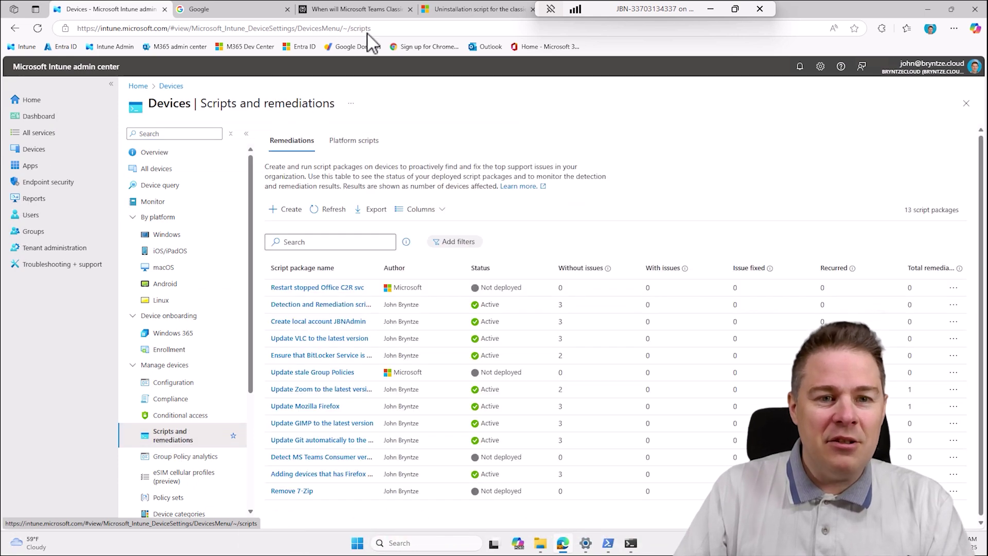
{"action": "left_click", "coordinate": [362, 141]}
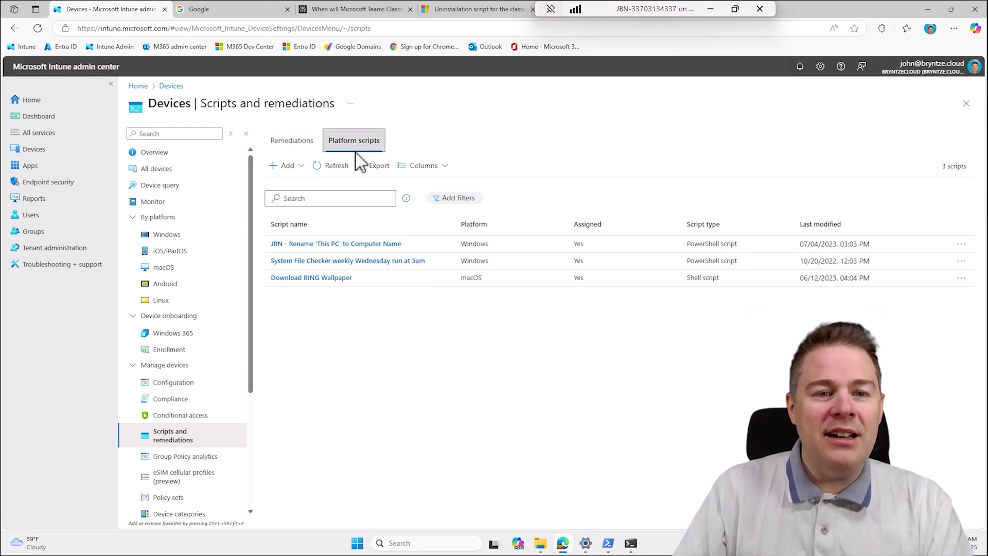
- Start a new platform script for Windows 10 and later, and name it "Uninstall Microsoft Teams Classic"
{"action": "left_click", "coordinate": [288, 165]}
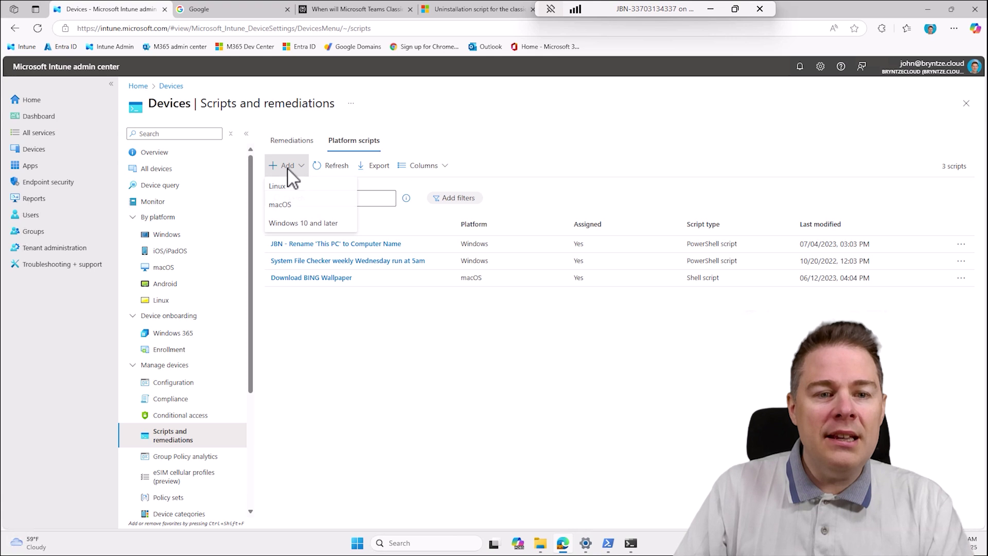
{"action": "left_click", "coordinate": [315, 227]}
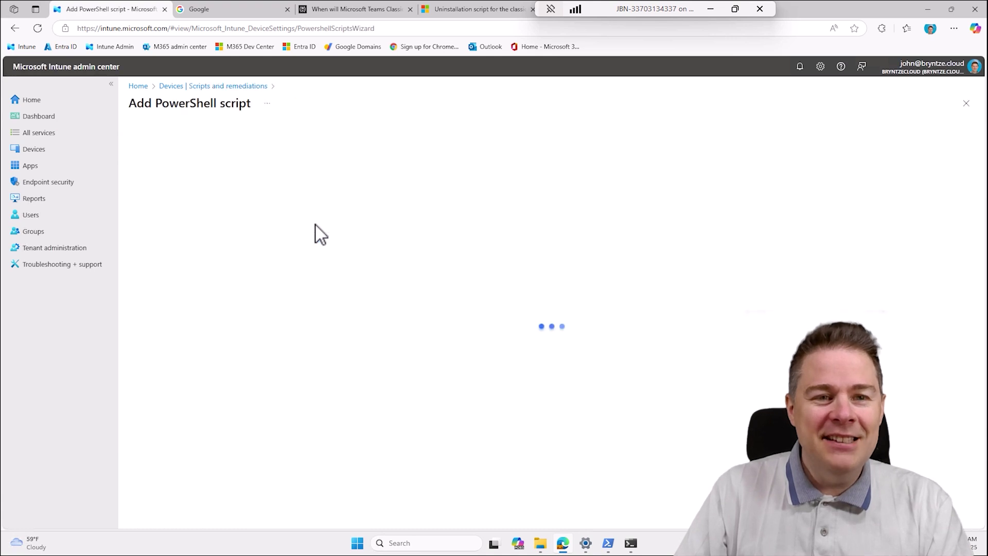
{"action": "left_click", "coordinate": [302, 166]}
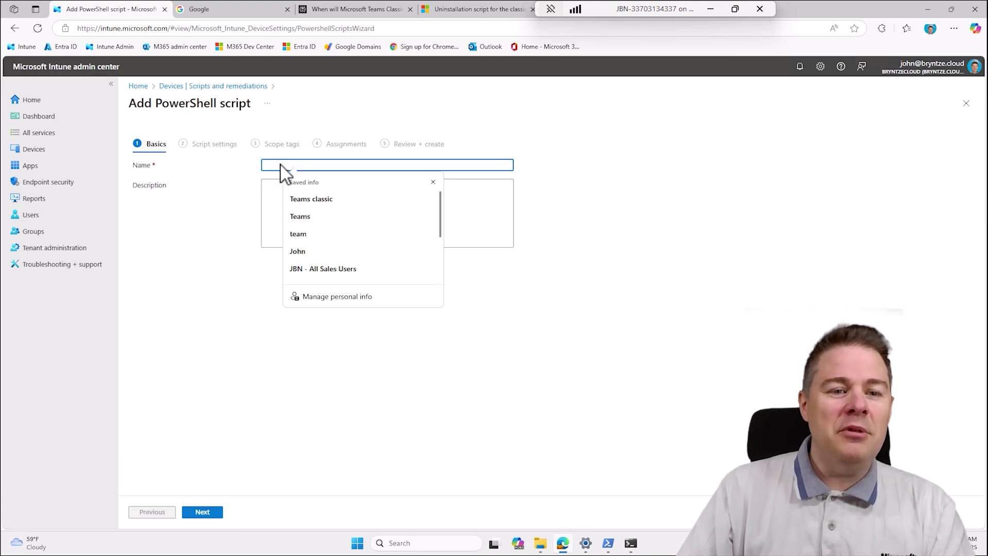
{"action": "type", "text": "Unin"}
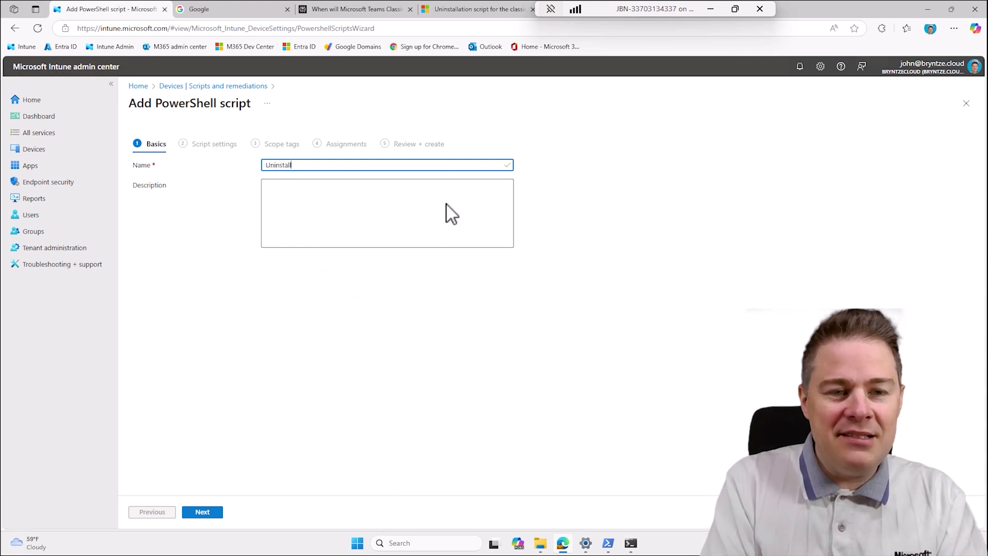
{"action": "type", "text": "stall Micr"}
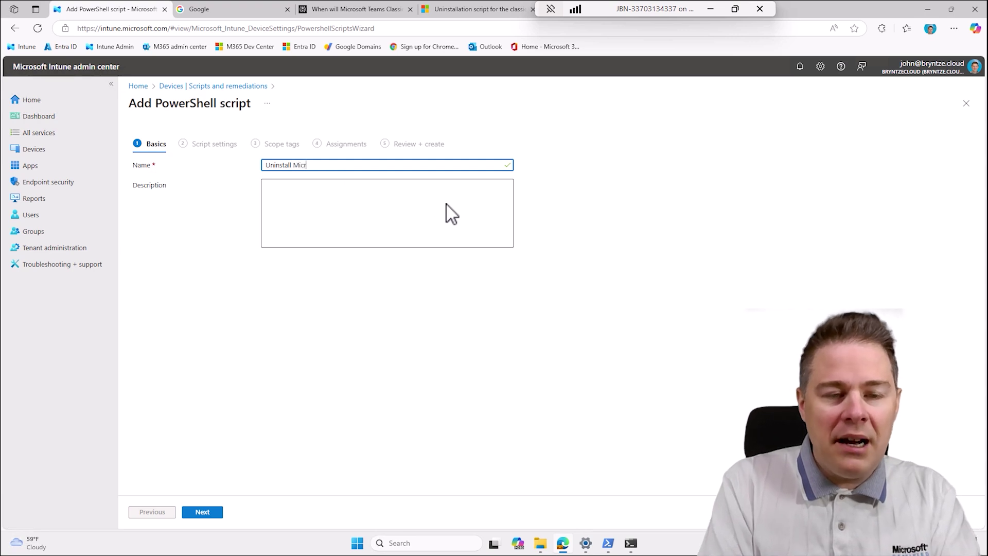
{"action": "type", "text": "osoft Teams Classic"}
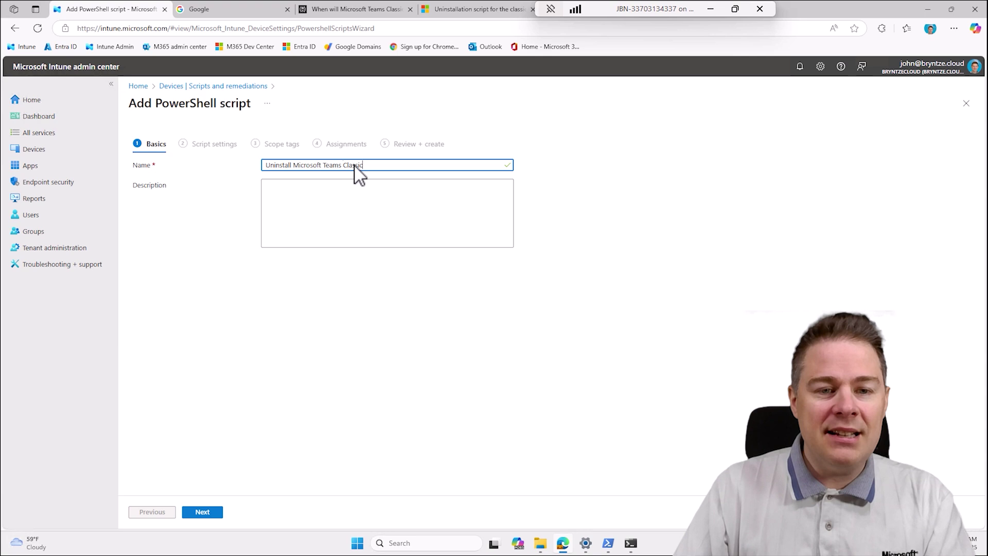
- Set the description to "Uninstall Microsoft Teams Classic, since it will stop to work 1st July 2025" and continue to the script settings
{"action": "left_click_drag", "start_coordinate": [374, 166], "coordinate": [258, 162]}
{"action": "type", "text": "C:\\Users\\JohnBryntze\\Downloads"}
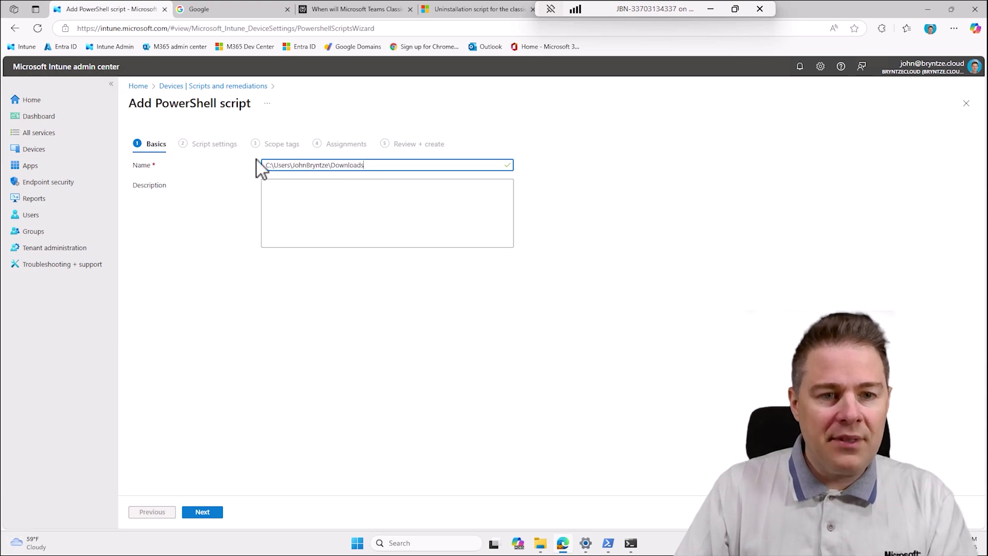
{"action": "key", "text": "ctrl+z"}
{"action": "key", "text": "ctrl+c"}
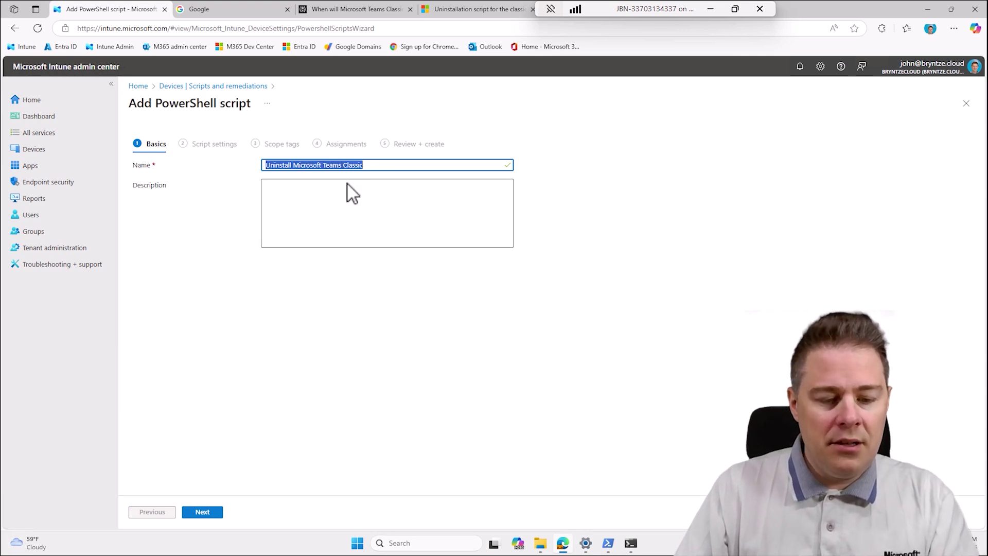
{"action": "left_click", "coordinate": [347, 204]}
{"action": "key", "text": "ctrl+v"}
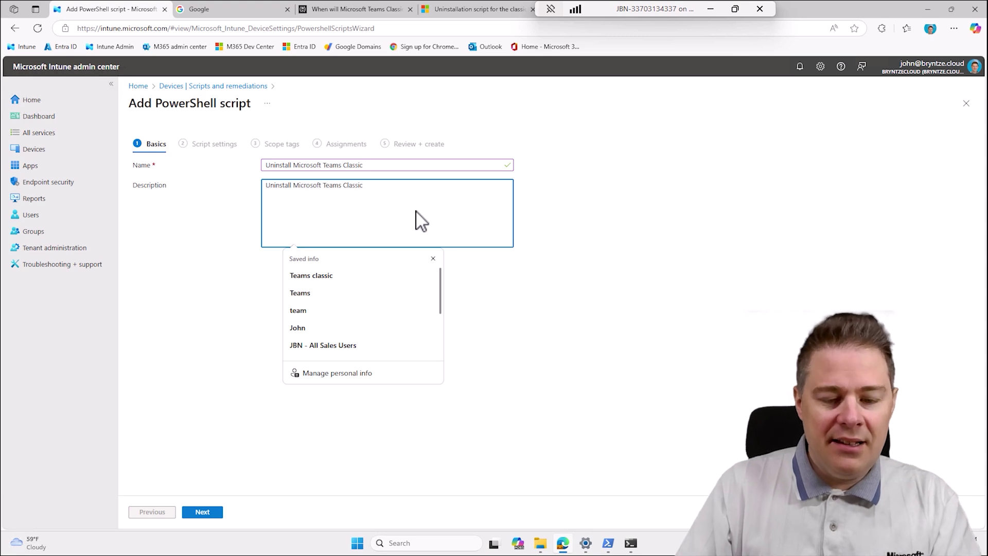
{"action": "type", "text": ", since it"}
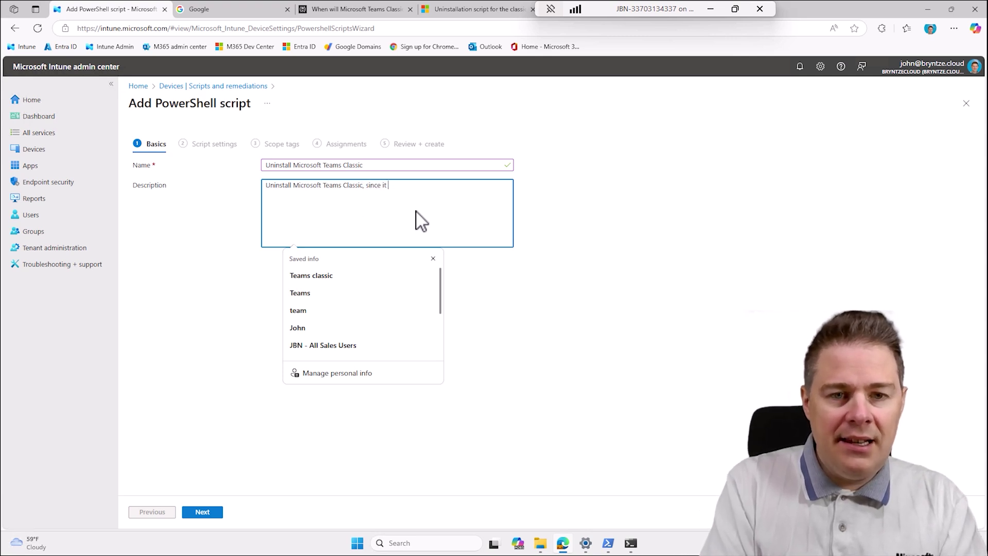
{"action": "type", "text": " will stop to work 1st July 2025"}
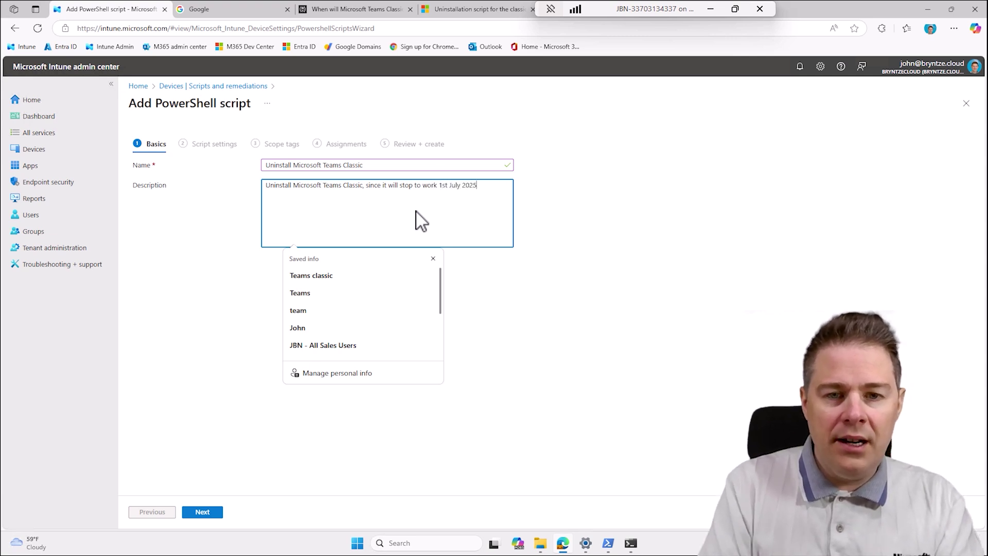
{"action": "left_click", "coordinate": [601, 317]}
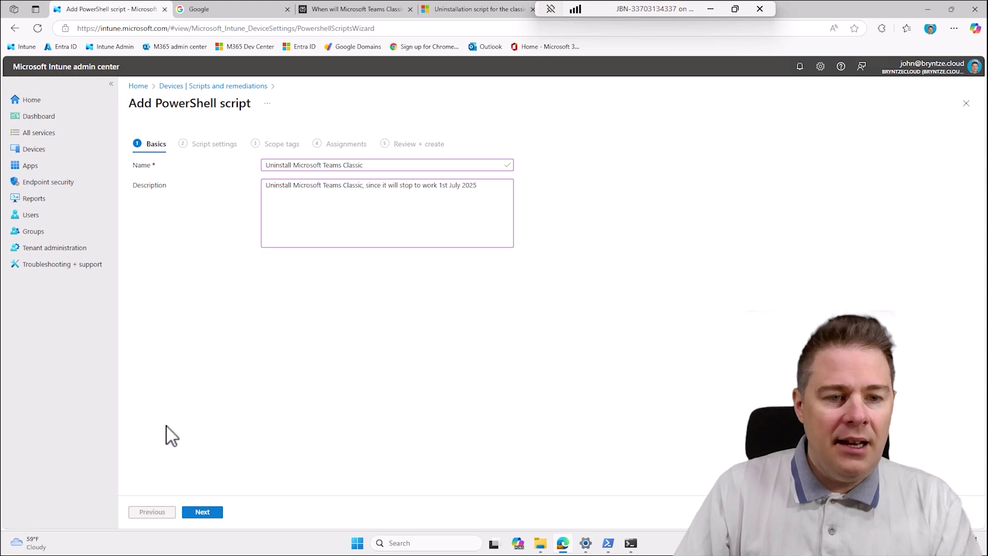
{"action": "left_click", "coordinate": [202, 512]}
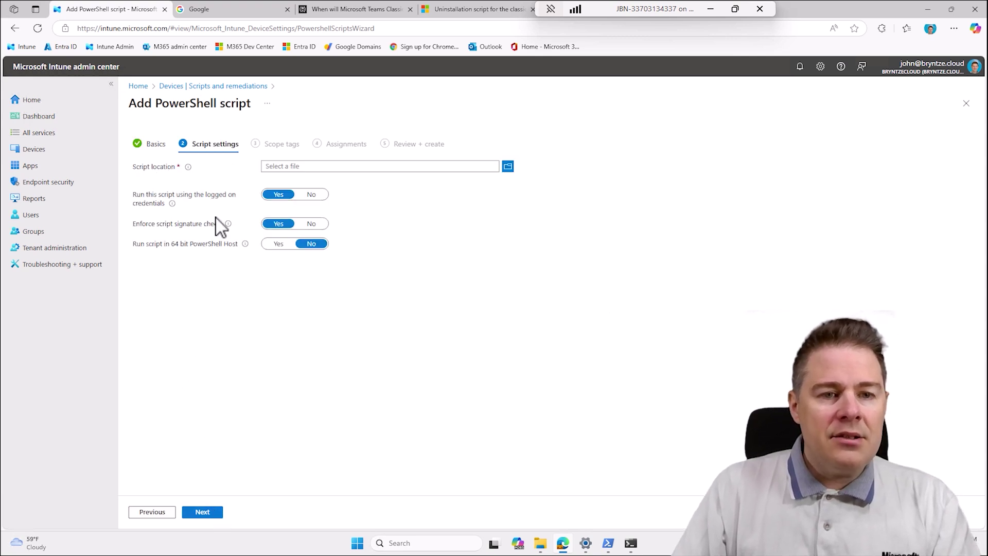
- Upload UninstallClassicTeams.ps1 from Downloads as the script, and set running it with the logged-on credentials to No
{"action": "left_click", "coordinate": [508, 166]}
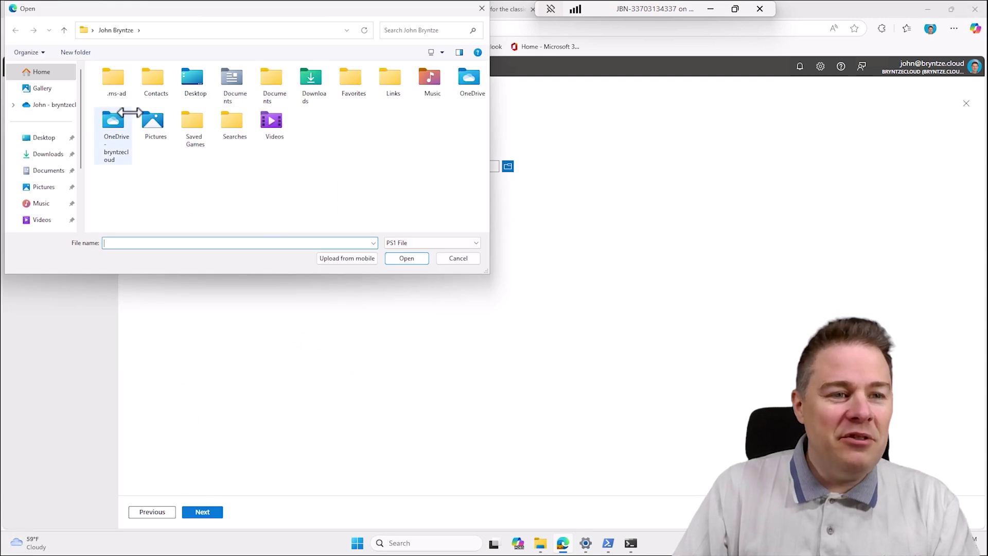
{"action": "left_click", "coordinate": [42, 154]}
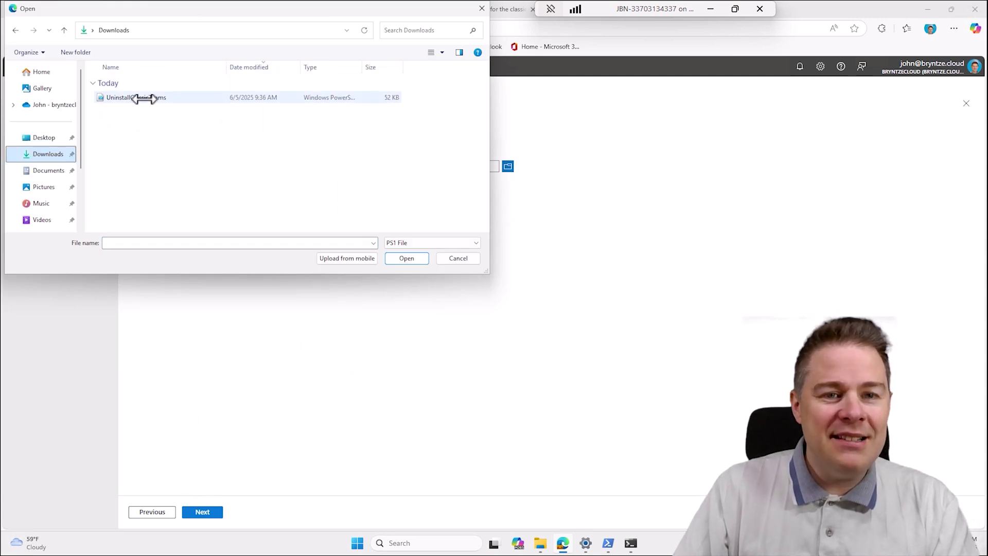
{"action": "left_click", "coordinate": [144, 98]}
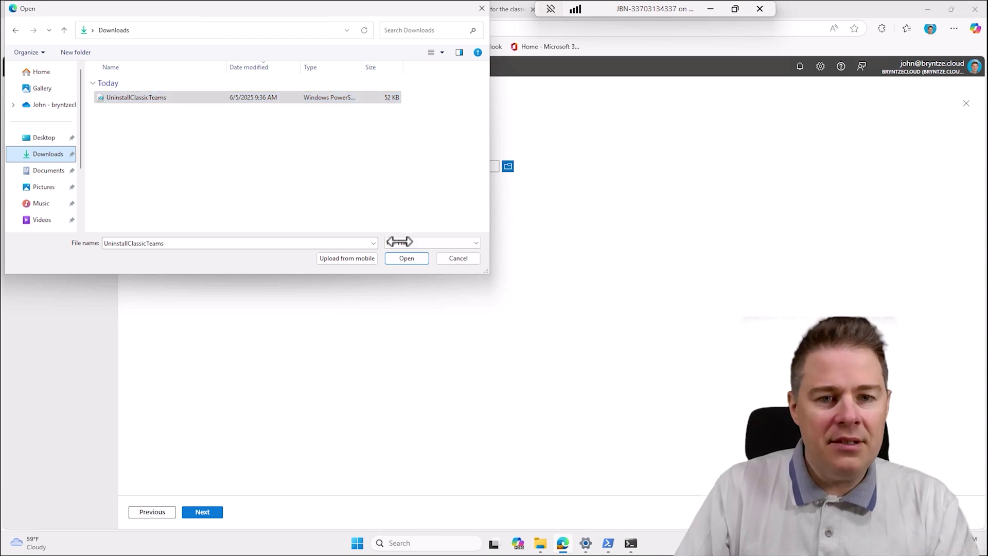
{"action": "left_click", "coordinate": [412, 258]}
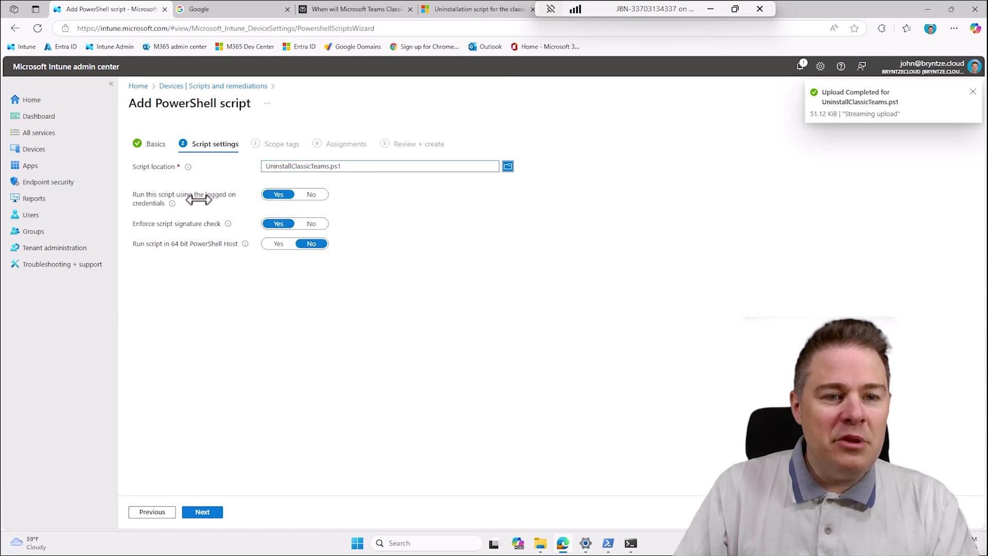
{"action": "left_click", "coordinate": [309, 194]}
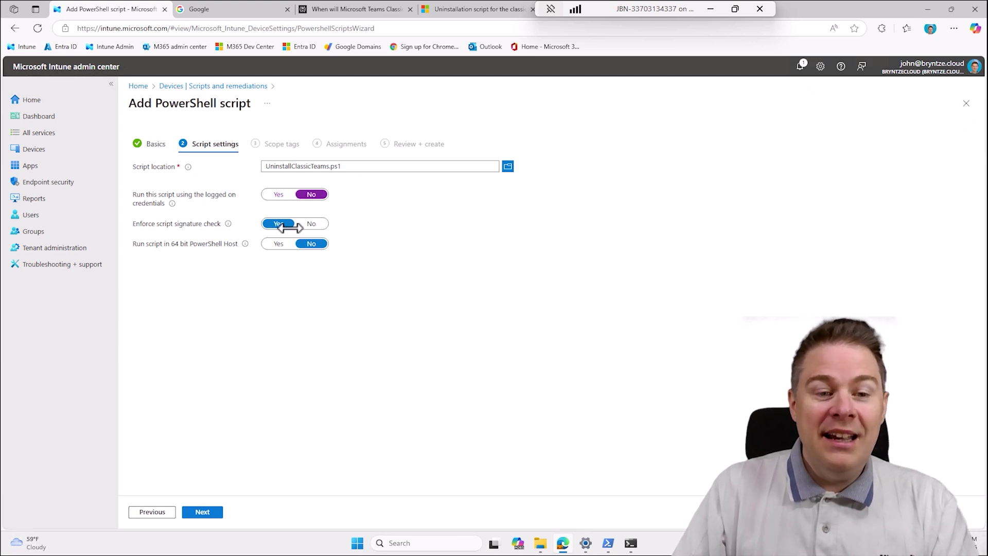
{"action": "mouse_move", "coordinate": [226, 221]}
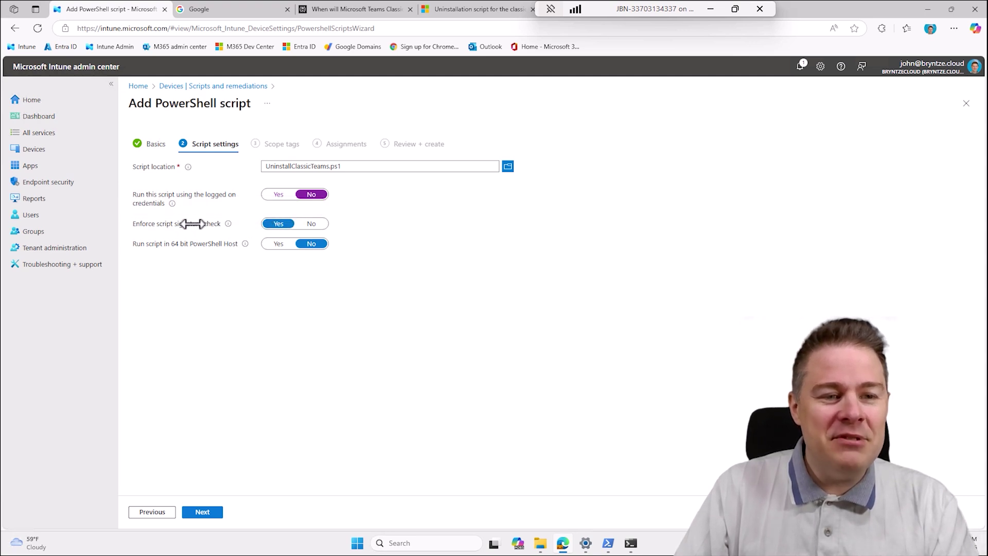
- Switch to the administrator PowerShell window and check the Authenticode signature of UninstallClassicTeams.ps1 in Downloads with Get-AuthenticodeSignature
{"action": "left_click", "coordinate": [631, 542]}
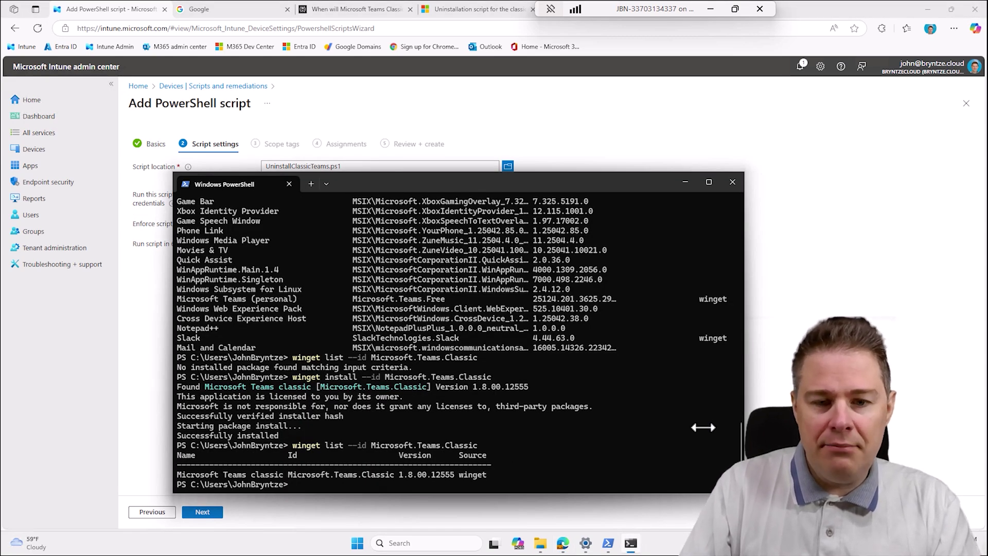
{"action": "left_click", "coordinate": [608, 543]}
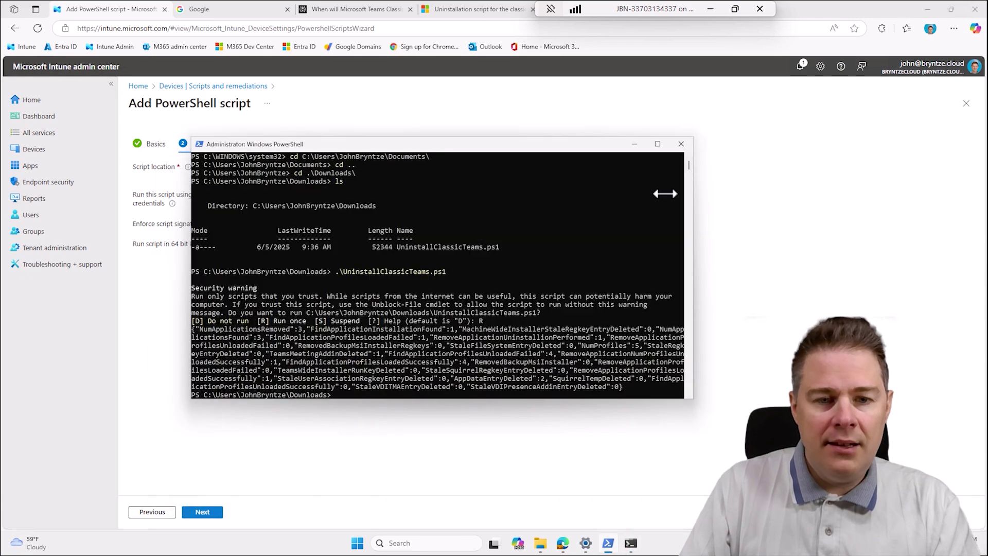
{"action": "key", "text": "Up"}
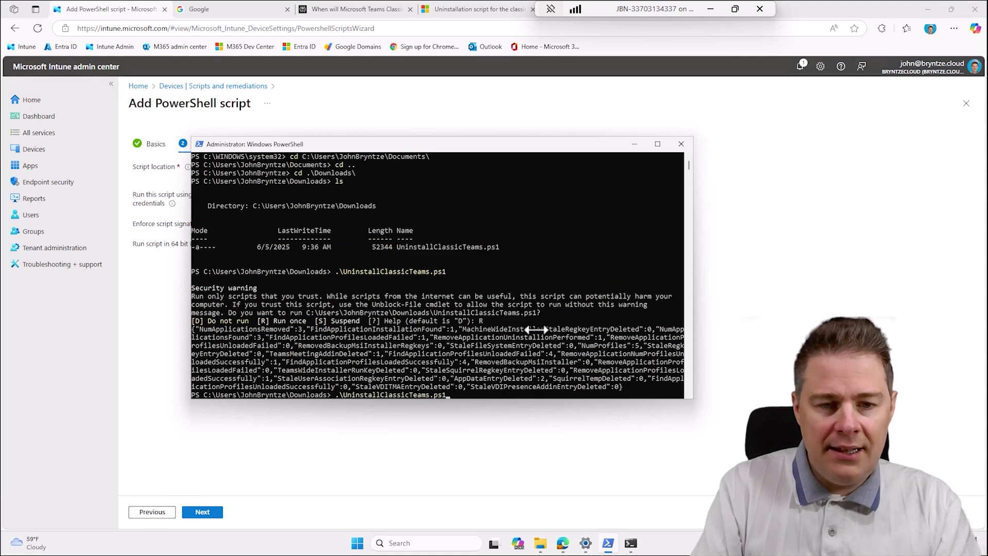
{"action": "key", "text": "Up"}
{"action": "key", "text": "Up"}
{"action": "key", "text": "Up"}
{"action": "key", "text": "Up"}
{"action": "key", "text": "Up"}
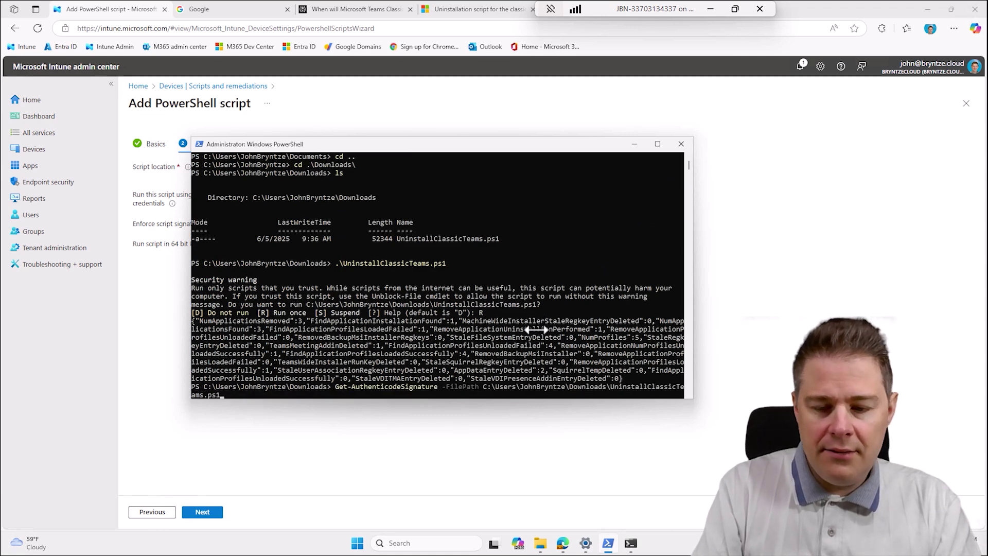
{"action": "key", "text": "Return"}
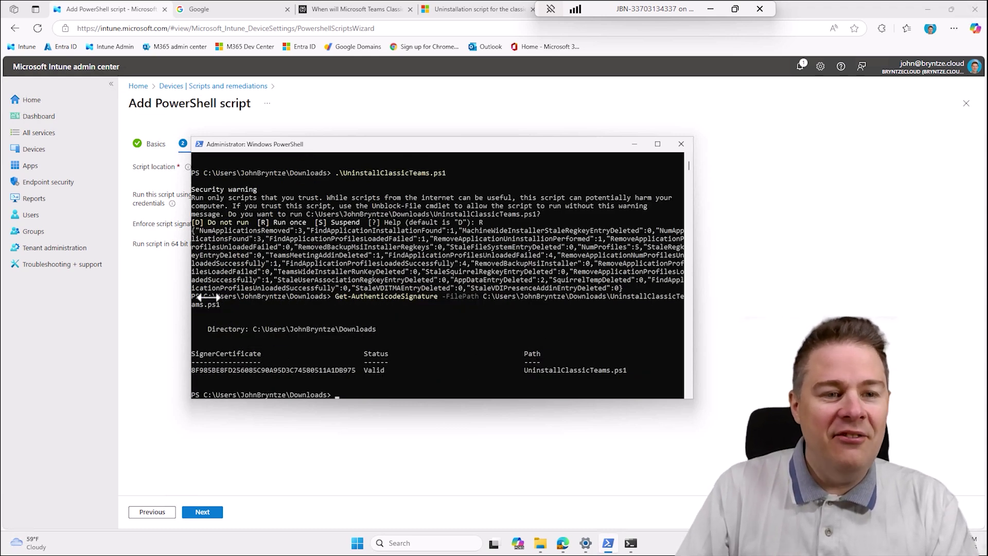
- Back in Intune, set the script signature check and the 64-bit PowerShell host to Yes, and continue past the scope tags to the assignments
{"action": "left_click", "coordinate": [184, 287]}
{"action": "left_click", "coordinate": [278, 223]}
{"action": "left_click", "coordinate": [308, 223]}
{"action": "left_click", "coordinate": [278, 223]}
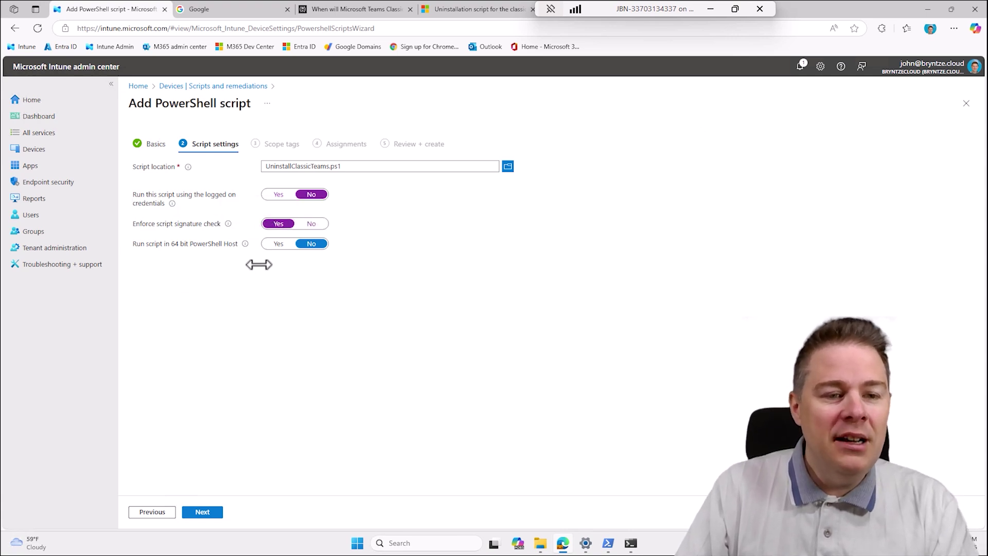
{"action": "left_click", "coordinate": [275, 244]}
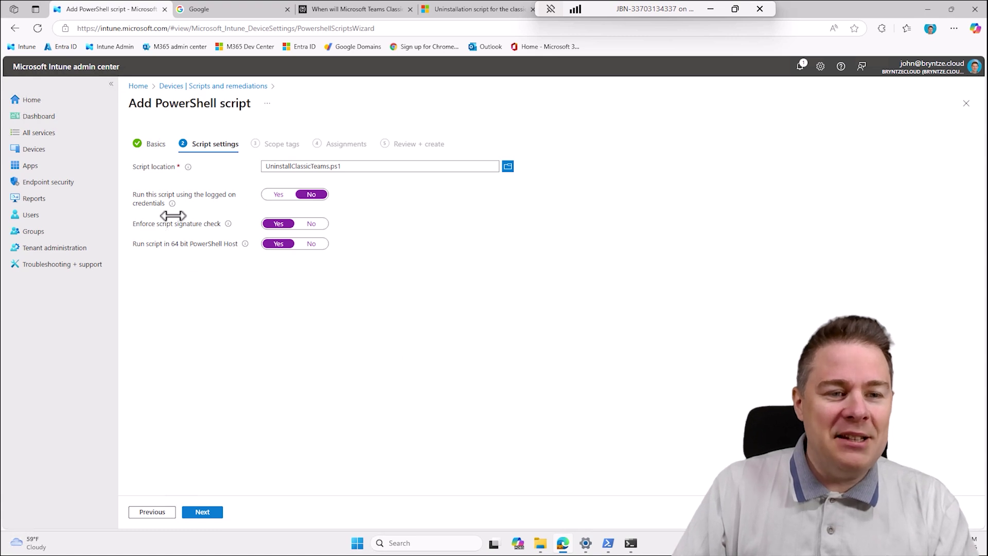
{"action": "mouse_move", "coordinate": [173, 205]}
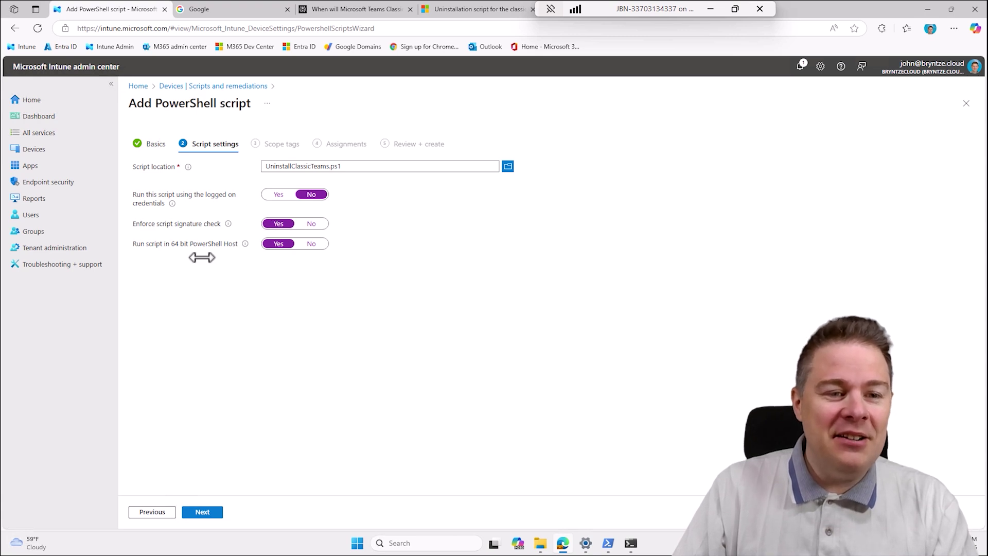
{"action": "left_click", "coordinate": [202, 511]}
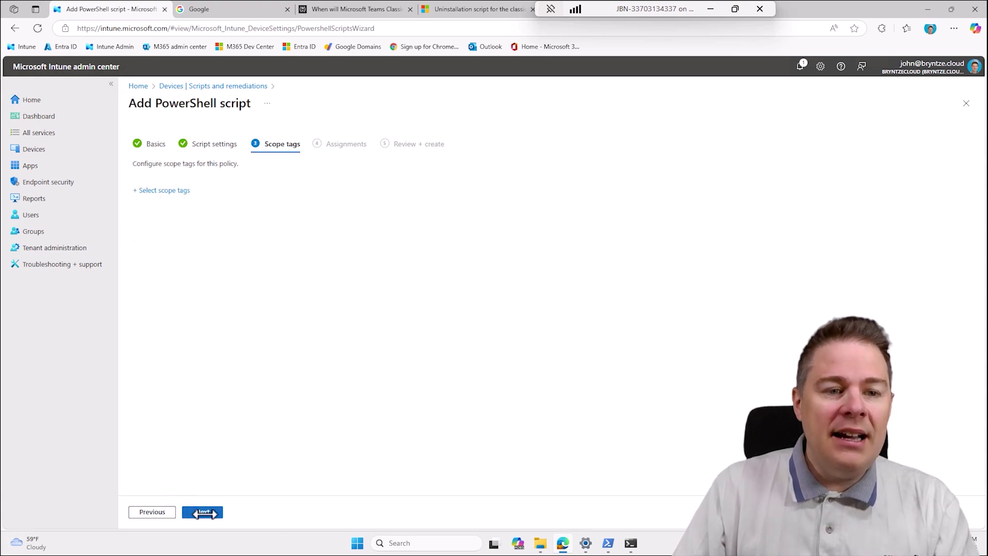
{"action": "left_click", "coordinate": [202, 512]}
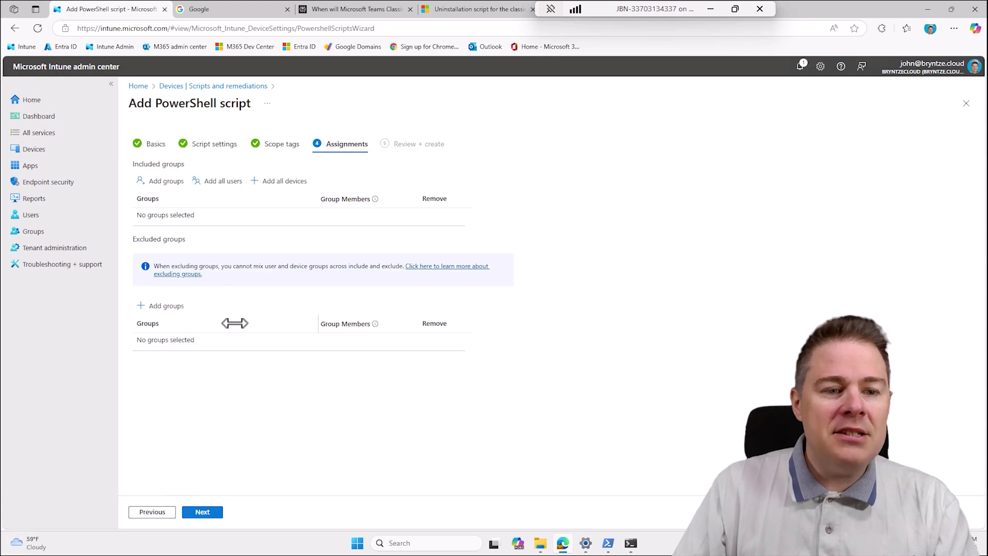
- Add the group JBN - All Windows Devices to the excluded groups and create the platform script
{"action": "left_click", "coordinate": [168, 305]}
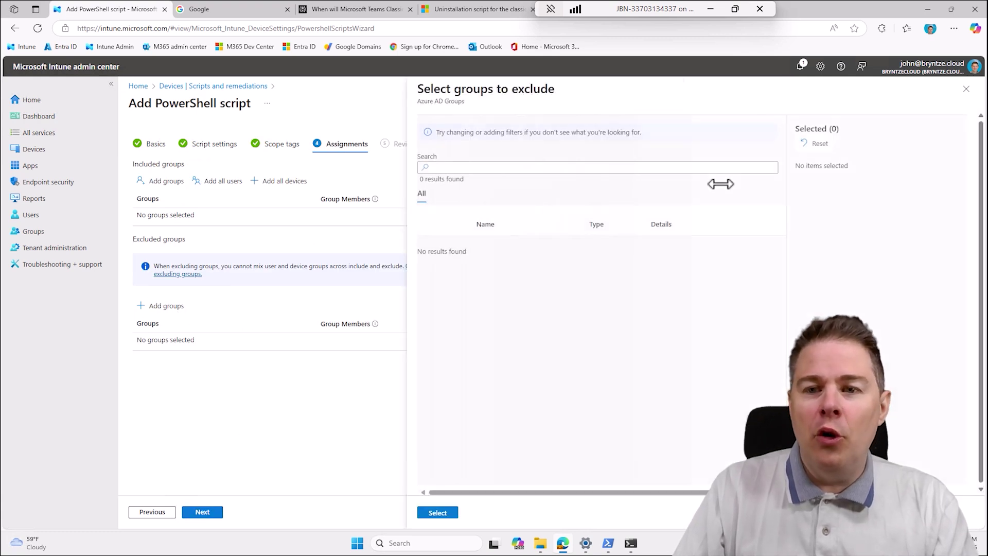
{"action": "left_click", "coordinate": [475, 171]}
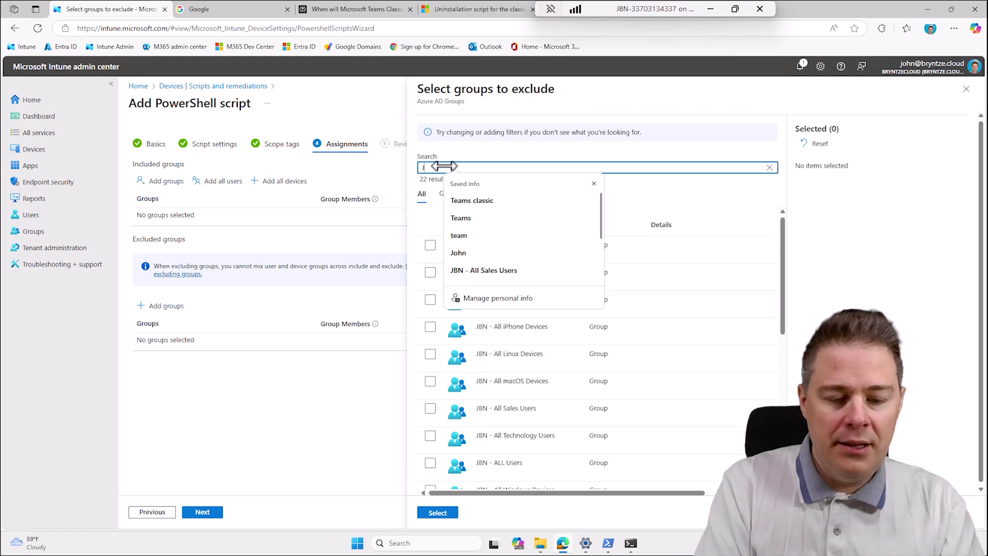
{"action": "type", "text": "JBN"}
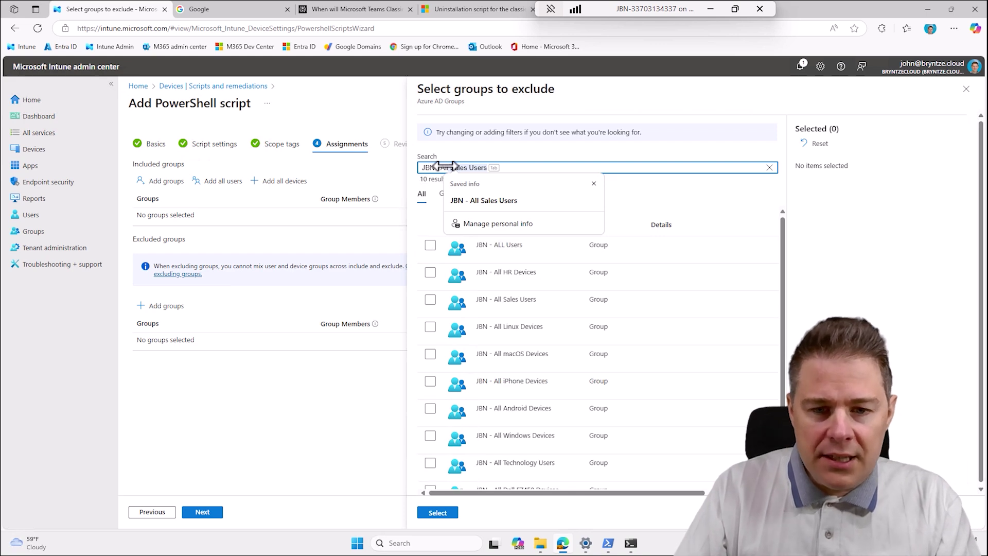
{"action": "key", "text": "Escape"}
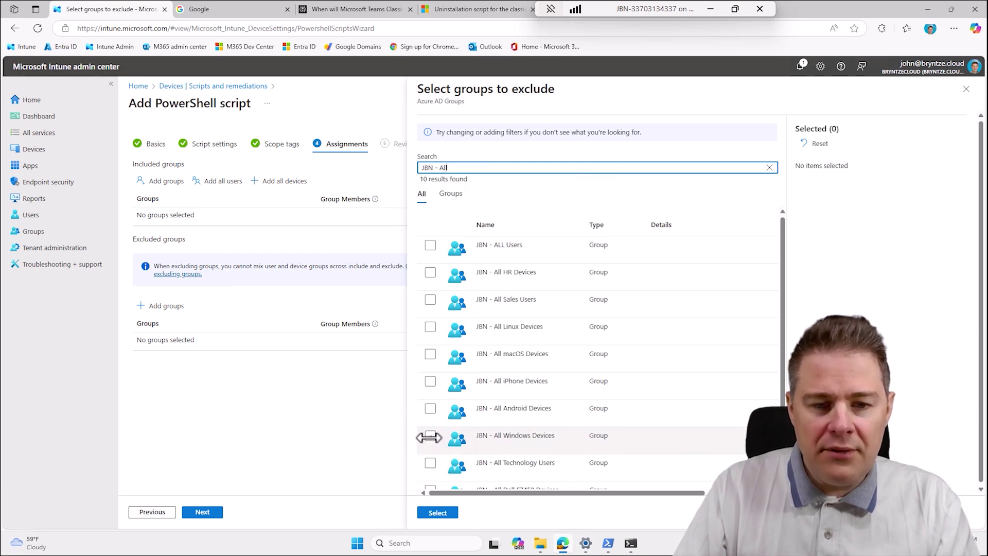
{"action": "left_click", "coordinate": [430, 436]}
{"action": "left_click", "coordinate": [443, 513]}
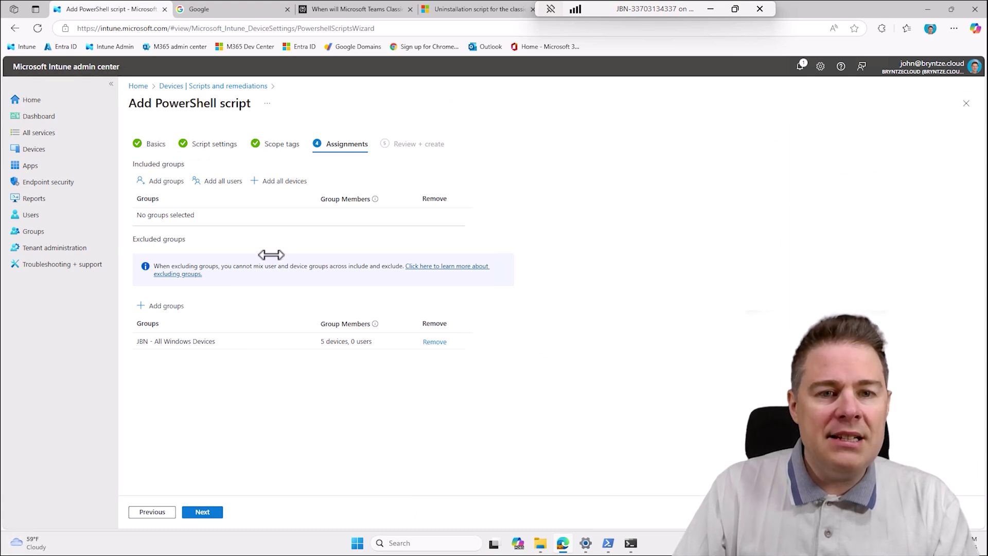
{"action": "left_click", "coordinate": [204, 512]}
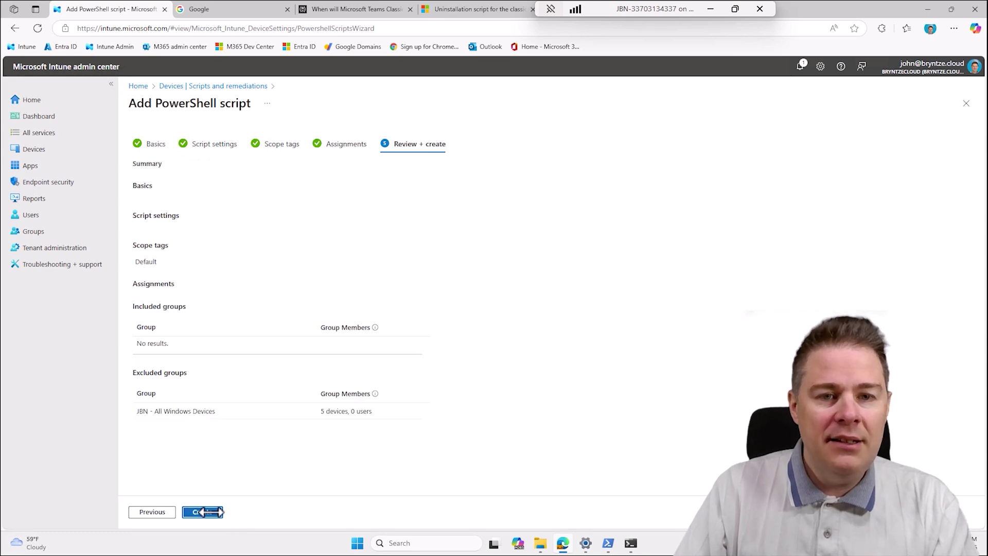
{"action": "left_click", "coordinate": [201, 511]}
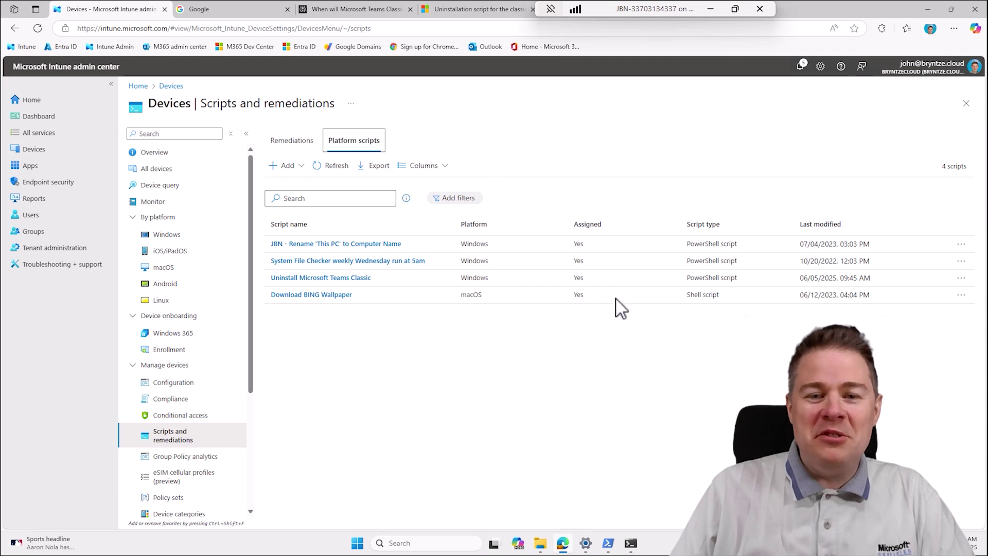
- Unblock the UninstallClassicTeams file in Downloads through its file properties and minimize the File Explorer window
{"action": "left_click", "coordinate": [540, 544]}
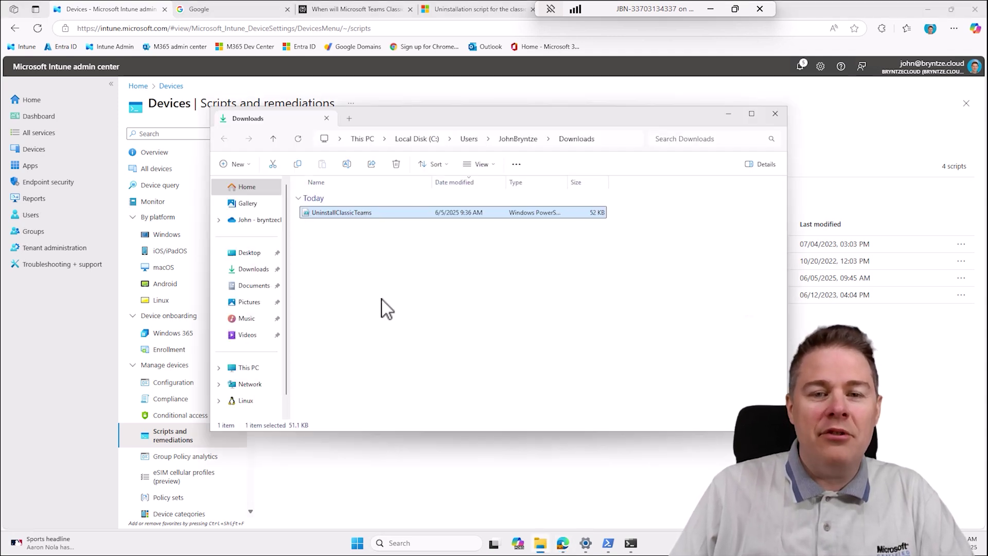
{"action": "right_click", "coordinate": [347, 214]}
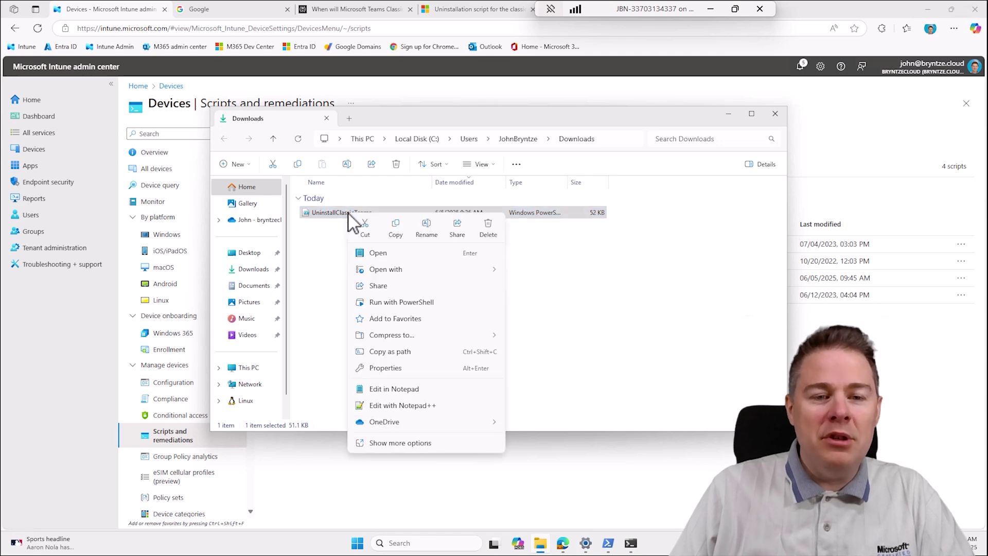
{"action": "left_click", "coordinate": [385, 367]}
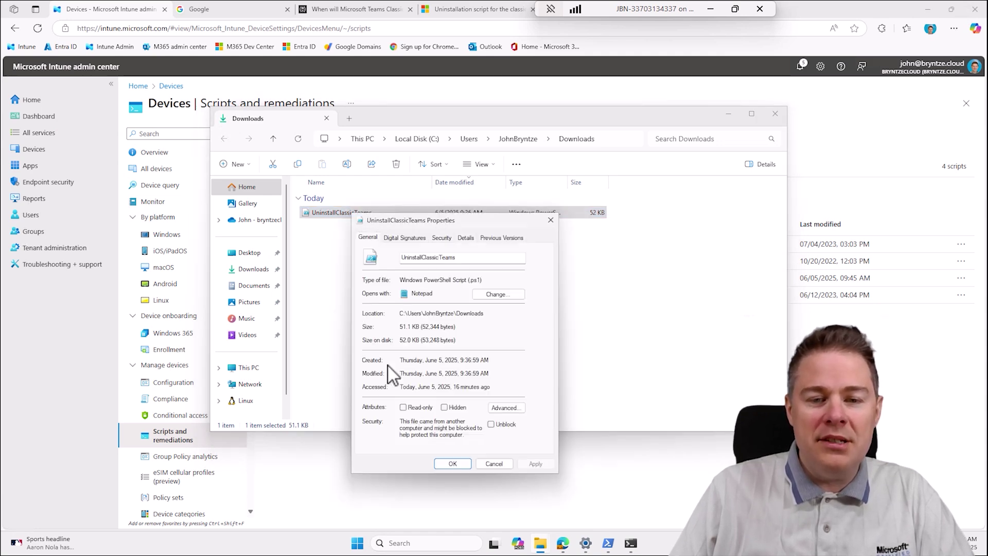
{"action": "left_click", "coordinate": [492, 425]}
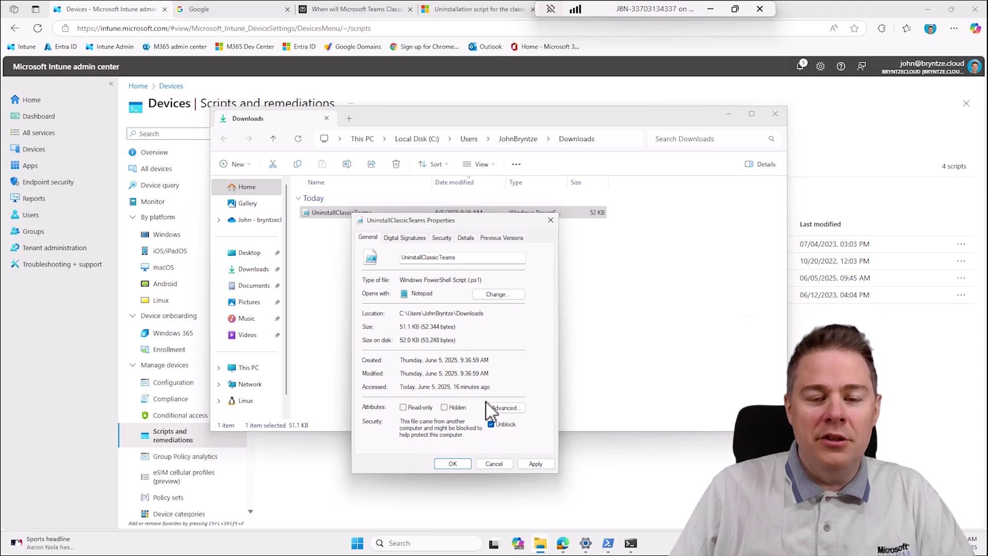
{"action": "left_click", "coordinate": [532, 463]}
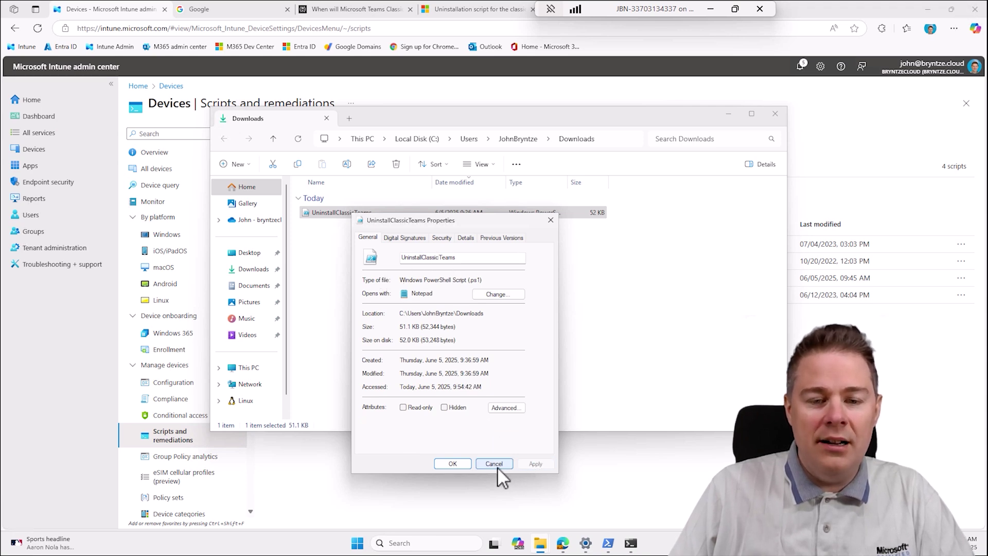
{"action": "left_click", "coordinate": [446, 464]}
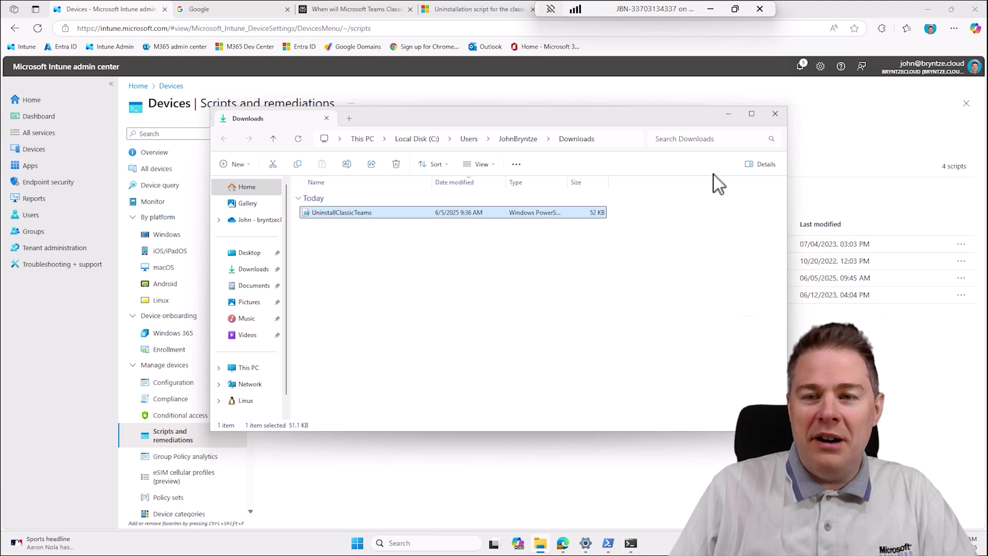
{"action": "left_click", "coordinate": [728, 116]}
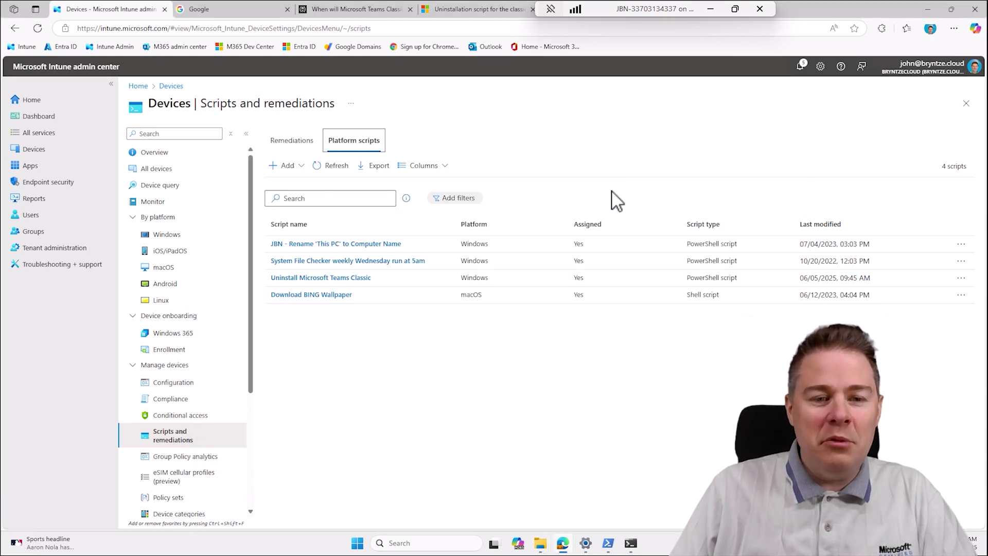
{"action": "left_click", "coordinate": [539, 545]}
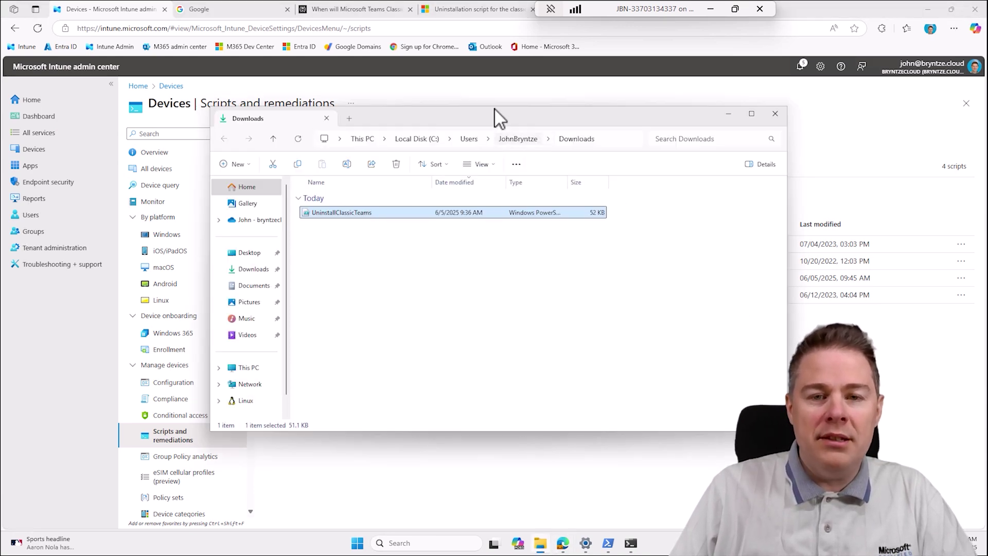
{"action": "left_click_drag", "start_coordinate": [496, 118], "coordinate": [577, 165]}
{"action": "right_click", "coordinate": [436, 340]}
{"action": "left_click", "coordinate": [391, 485]}
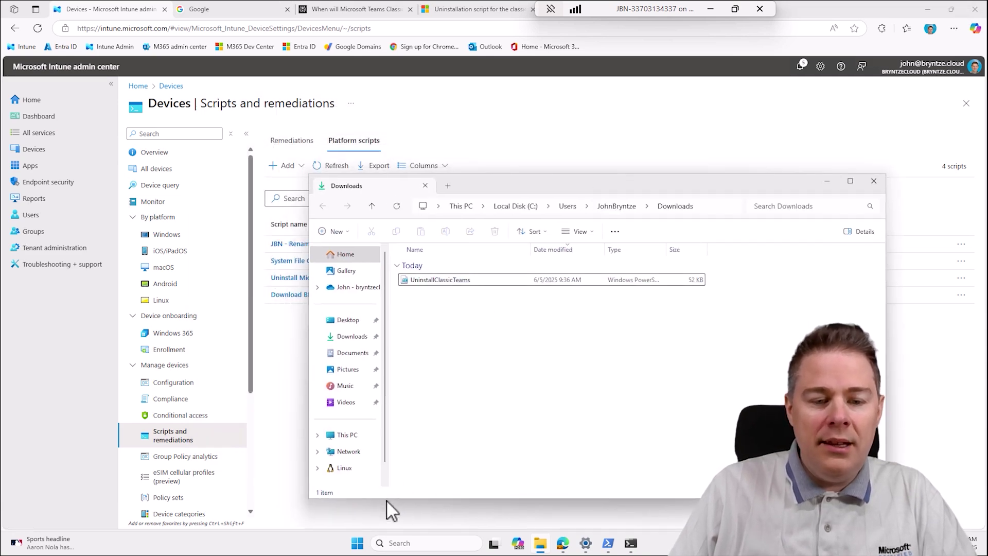
- Launch Notepad++ and create a new empty document
{"action": "left_click", "coordinate": [357, 542]}
{"action": "type", "text": "n"}
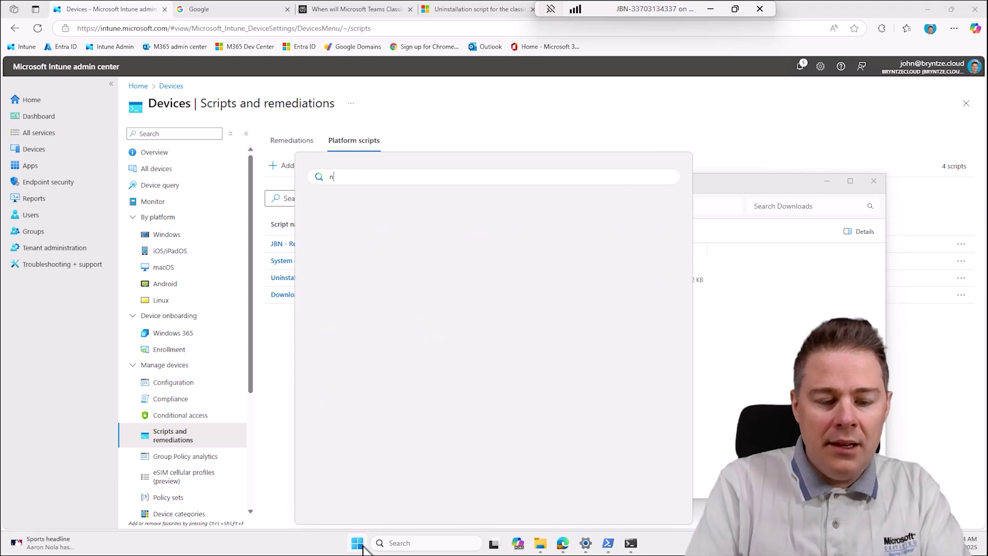
{"action": "type", "text": "otepad"}
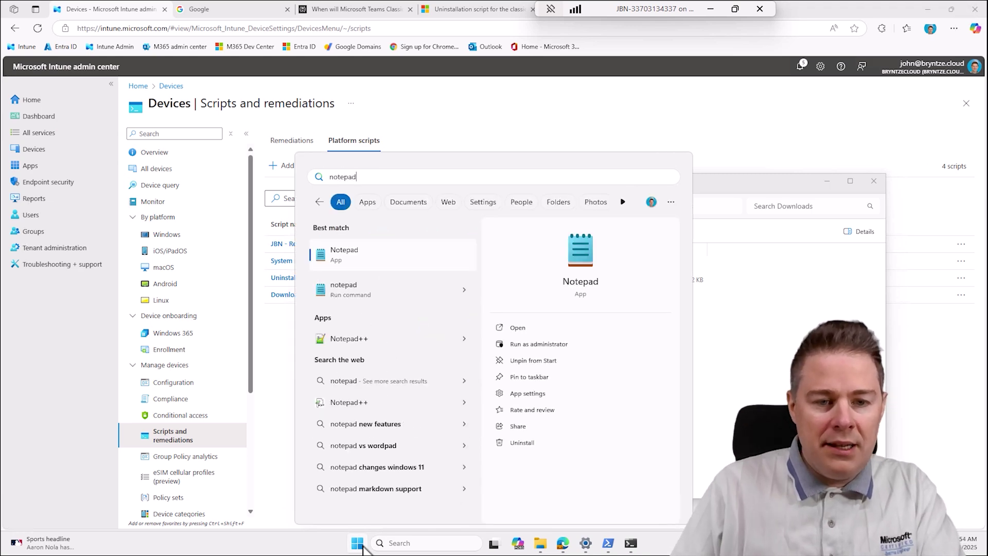
{"action": "left_click", "coordinate": [355, 338]}
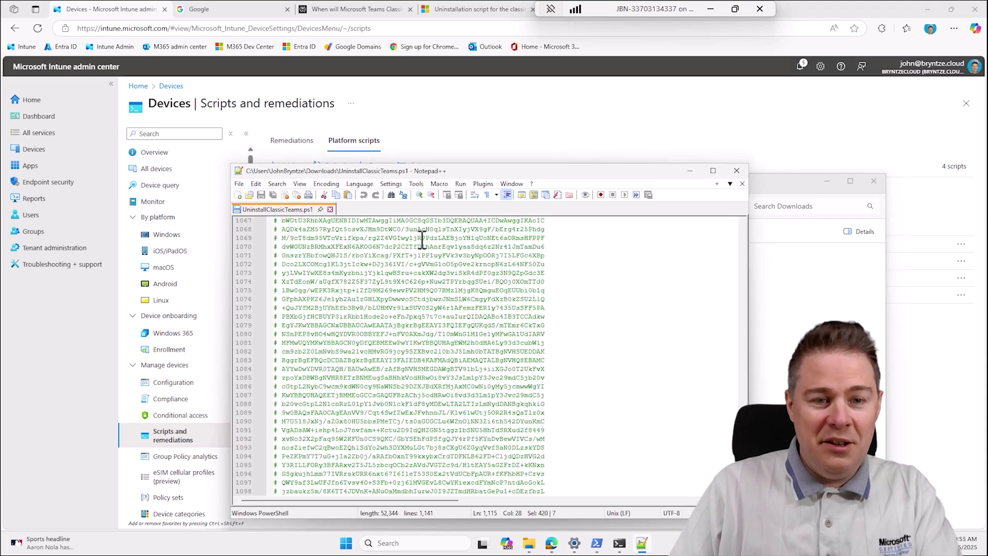
{"action": "key", "text": "ctrl+n"}
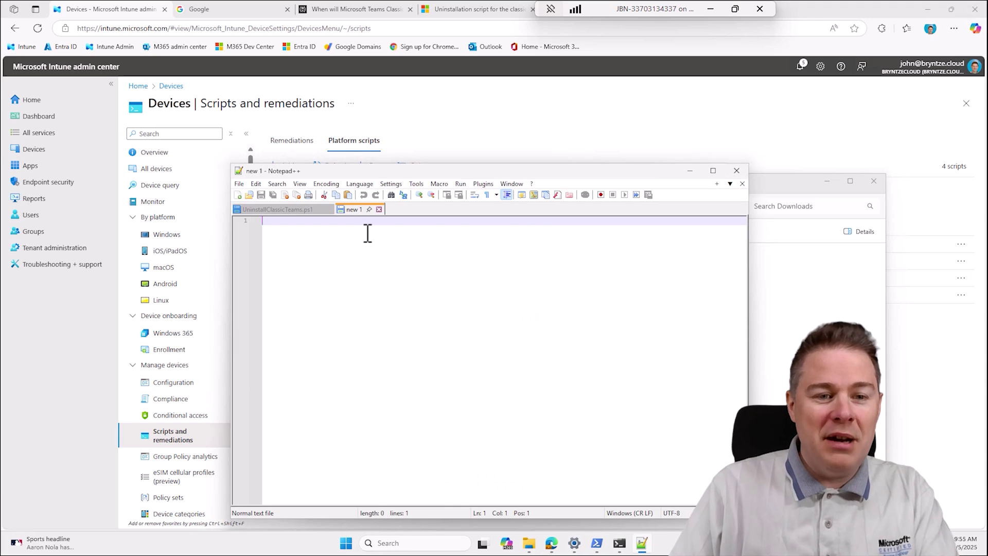
- Enter #!/bin/bash as the first line of the new document and start a second line
{"action": "key", "text": "ctrl+v"}
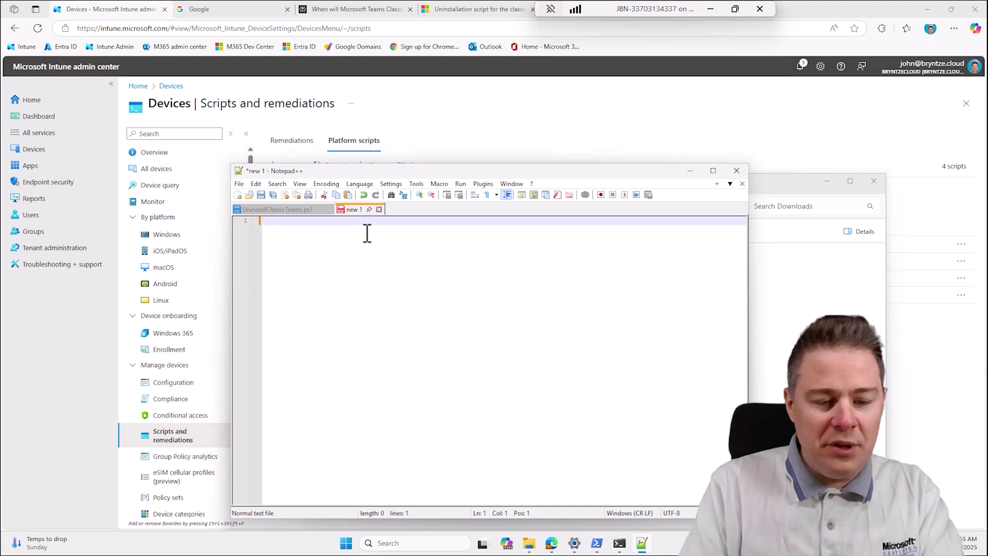
{"action": "type", "text": "#"}
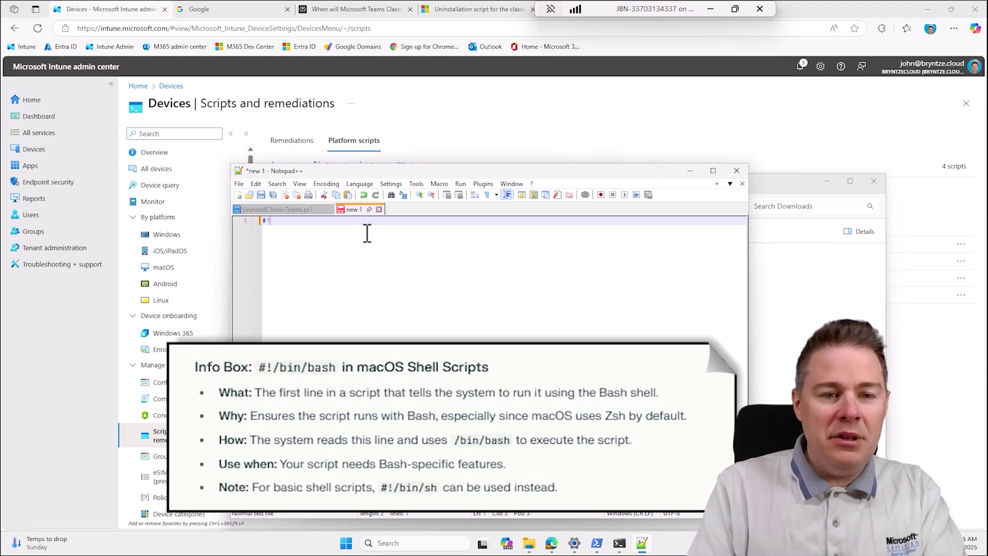
{"action": "type", "text": "!/bin/ba"}
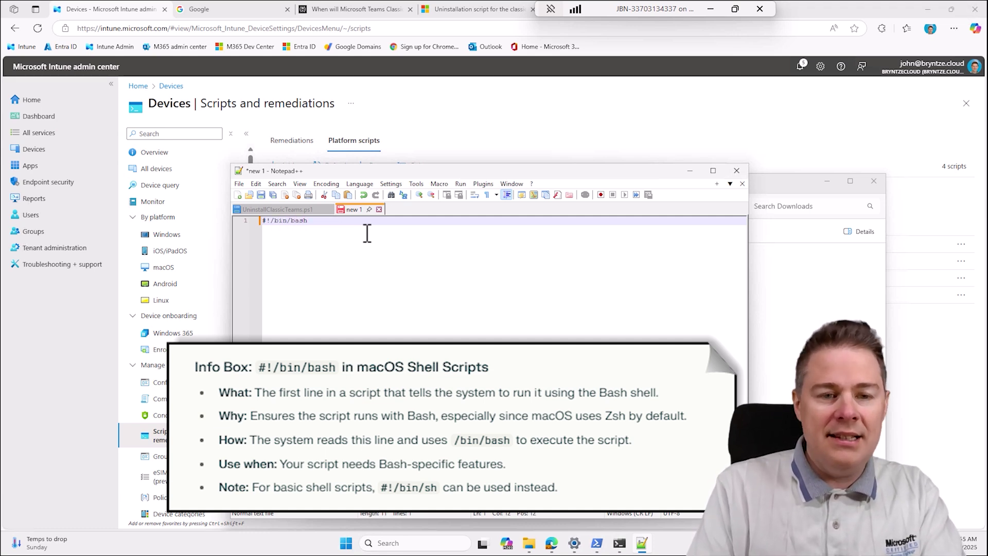
{"action": "type", "text": "sh"}
{"action": "key", "text": "Return"}
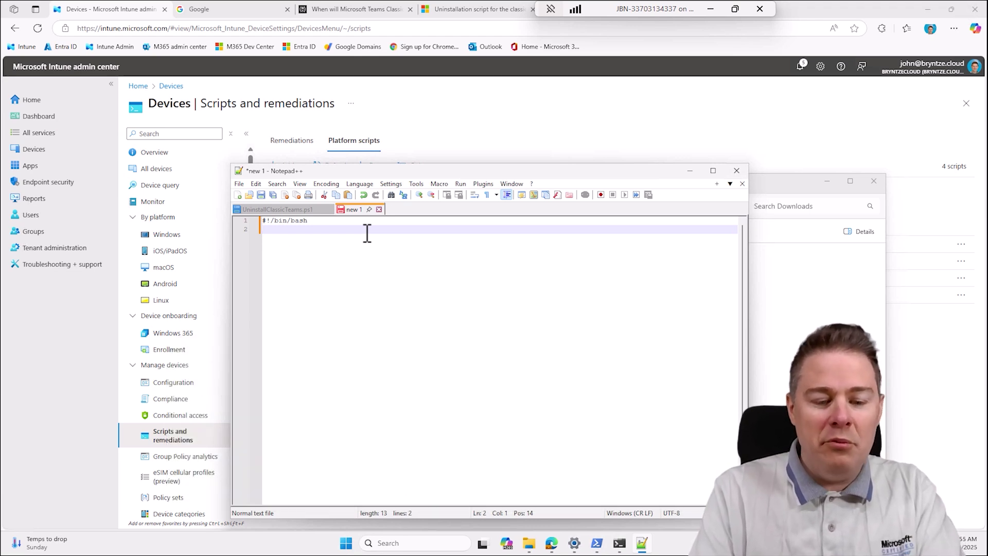
- Enter the removal command rm -rf /Applications/Microsoft\ Teams\ classic.app on the second line of the script
{"action": "type", "text": "rm"}
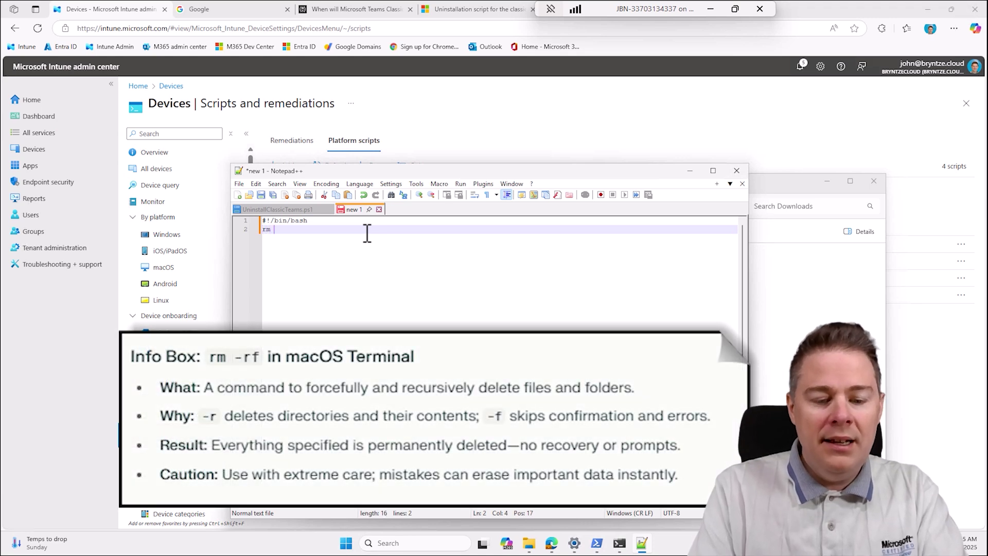
{"action": "type", "text": " -r"}
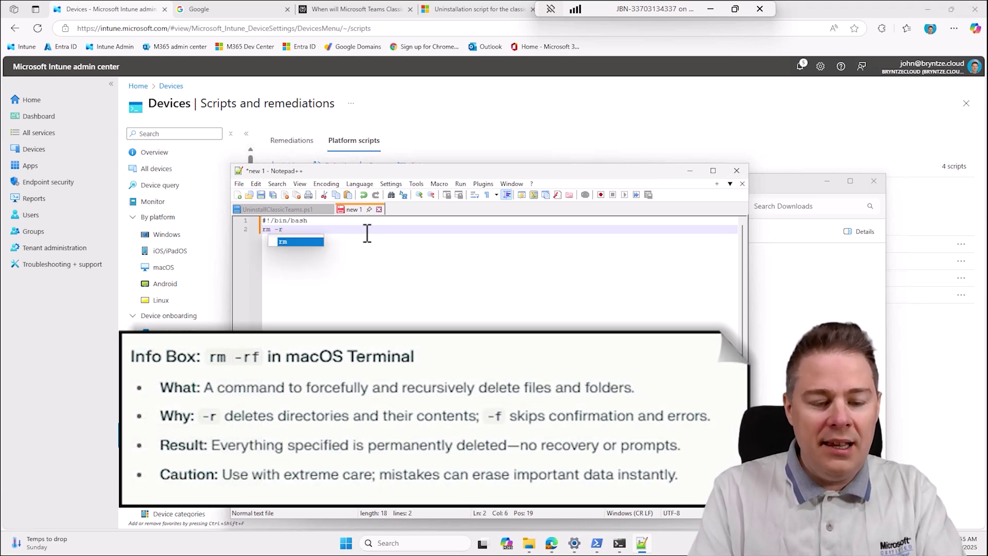
{"action": "type", "text": "f"}
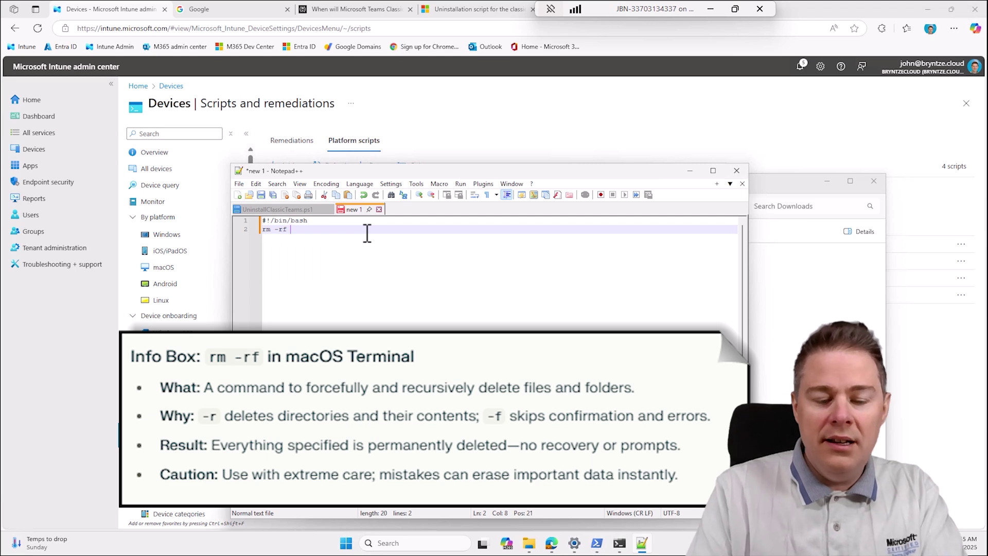
{"action": "type", "text": " /Applica"}
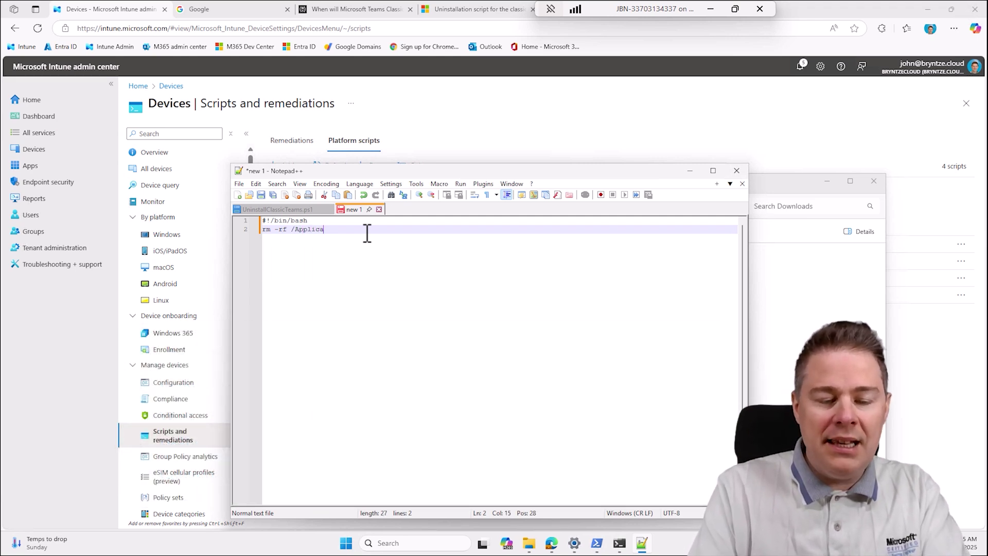
{"action": "type", "text": "tions"}
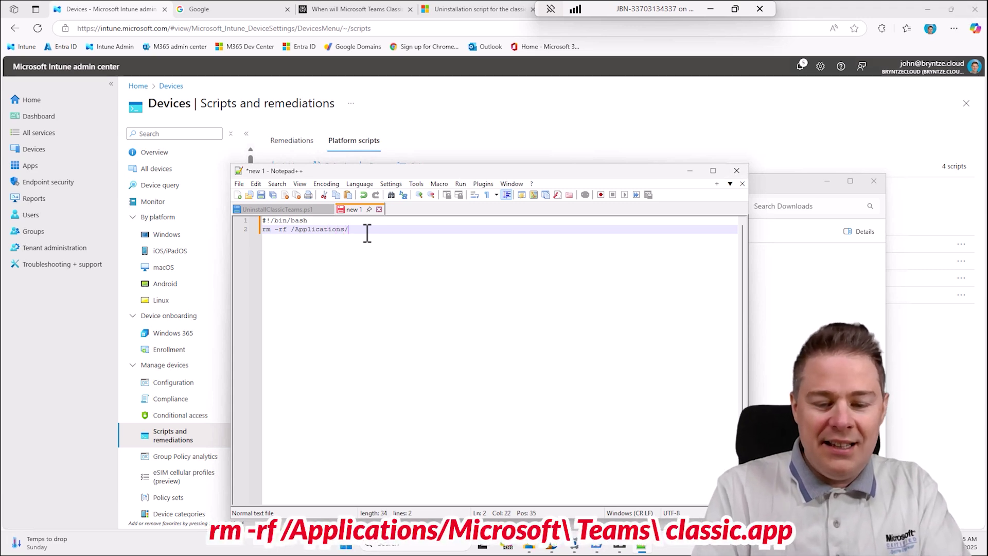
{"action": "type", "text": "/Microsoft"}
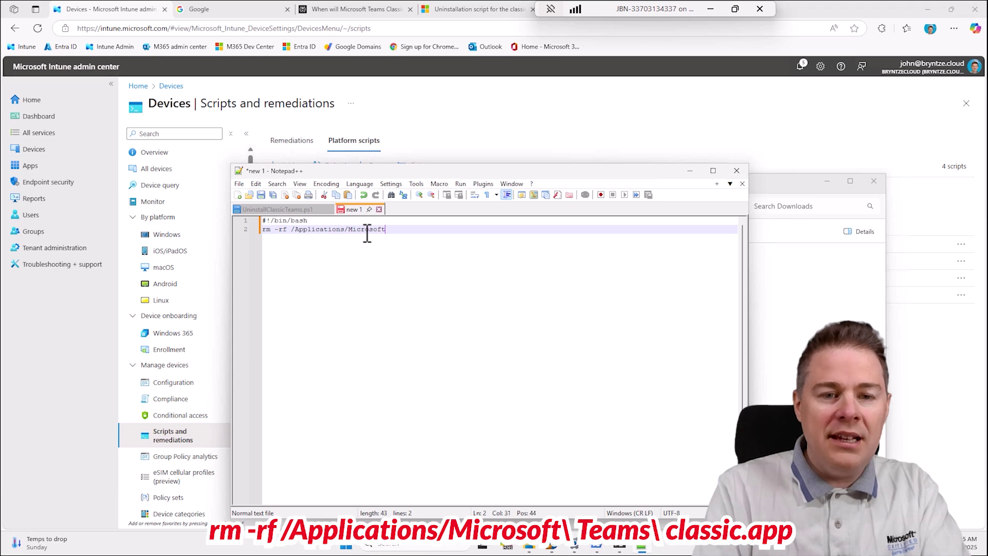
{"action": "key", "text": "BackSpace"}
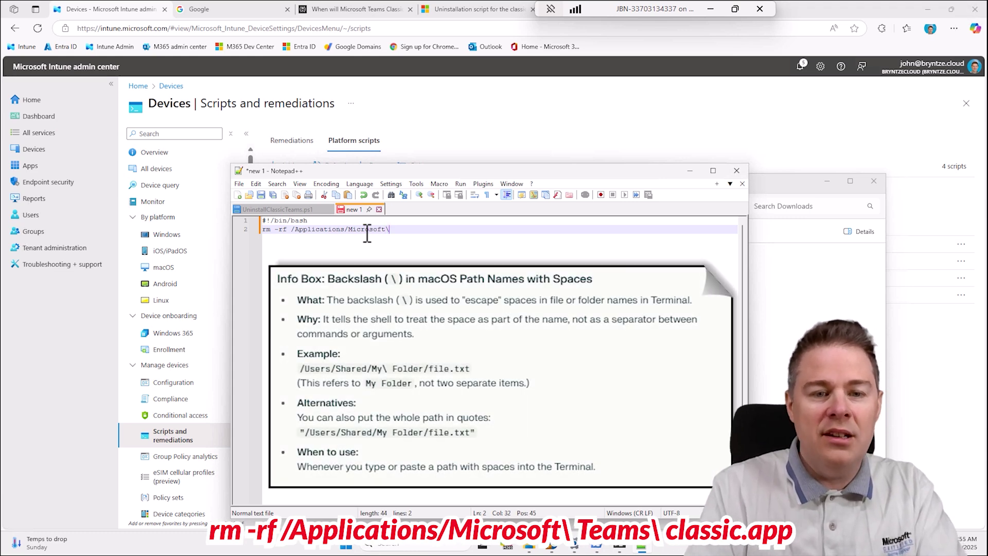
{"action": "left_click_drag", "start_coordinate": [383, 229], "coordinate": [296, 230]}
{"action": "left_click", "coordinate": [398, 231]}
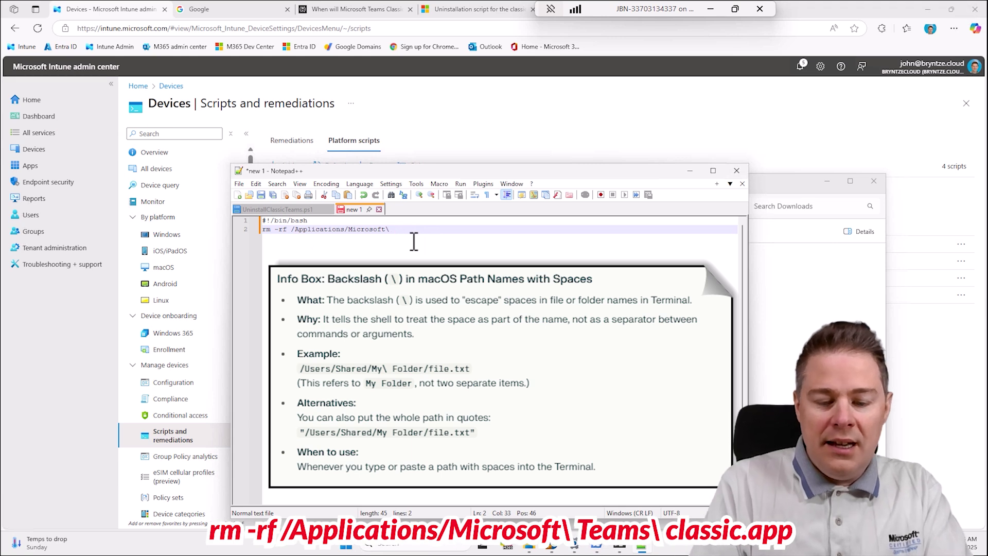
{"action": "type", "text": "Teams\\ clas"}
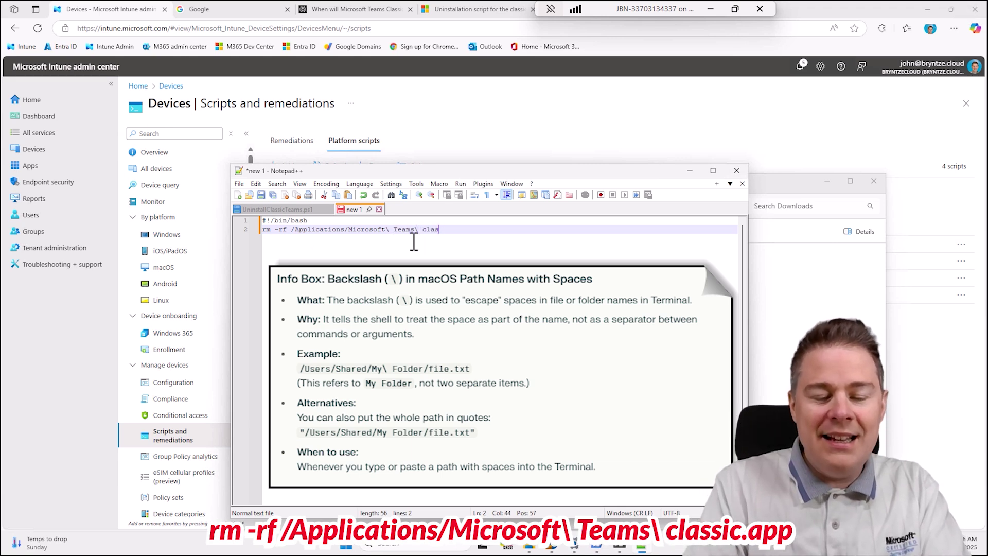
{"action": "type", "text": "sic.app"}
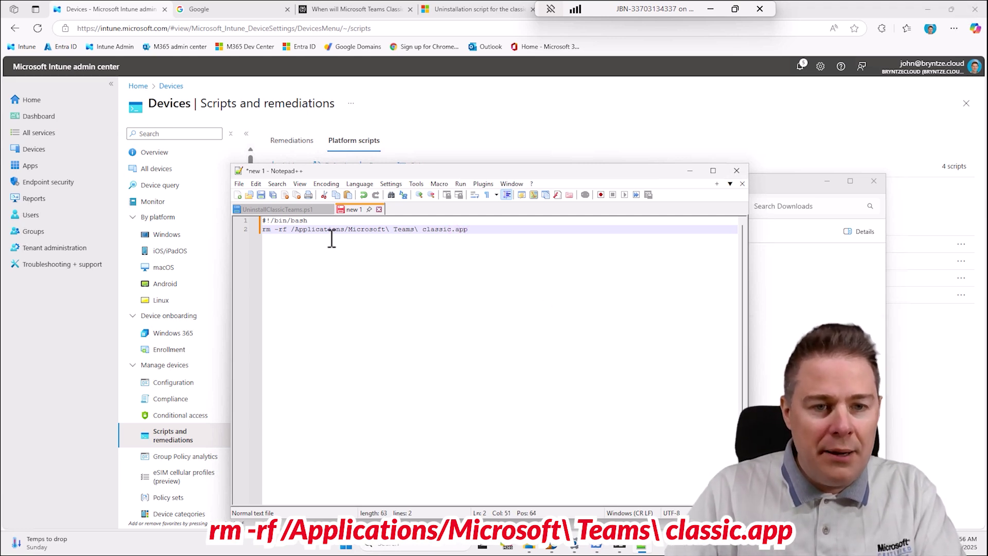
{"action": "left_click_drag", "start_coordinate": [313, 220], "coordinate": [266, 223]}
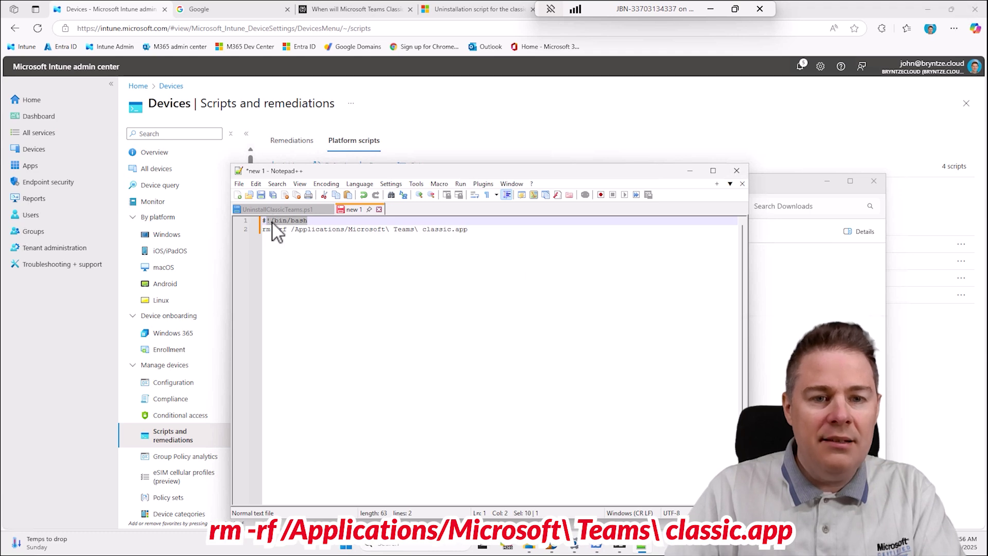
{"action": "left_click", "coordinate": [304, 221]}
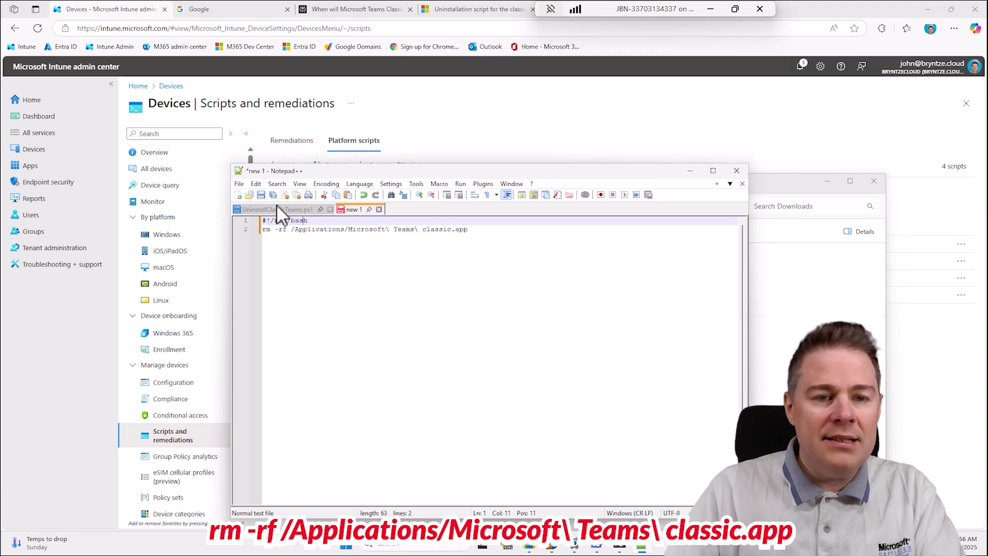
{"action": "left_click", "coordinate": [322, 185]}
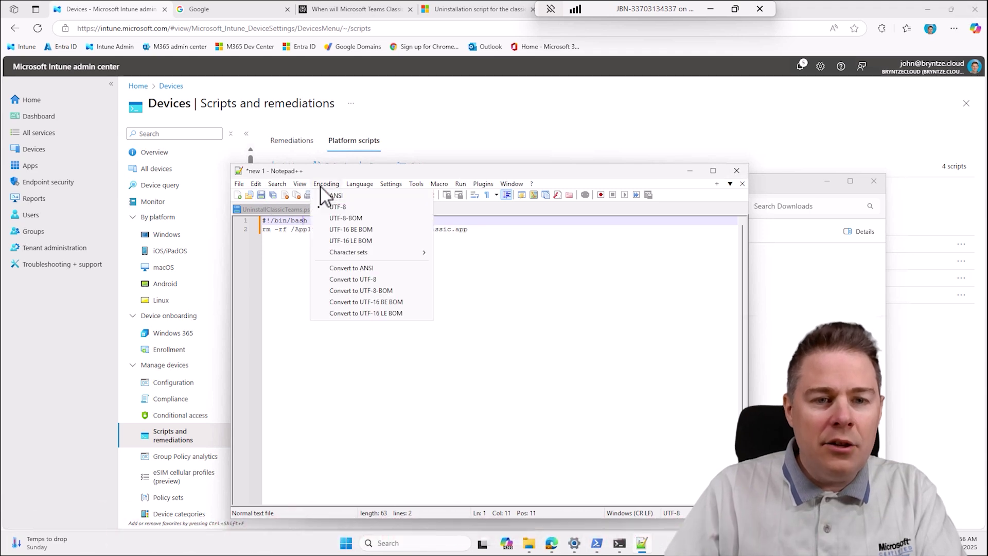
{"action": "left_click", "coordinate": [500, 266]}
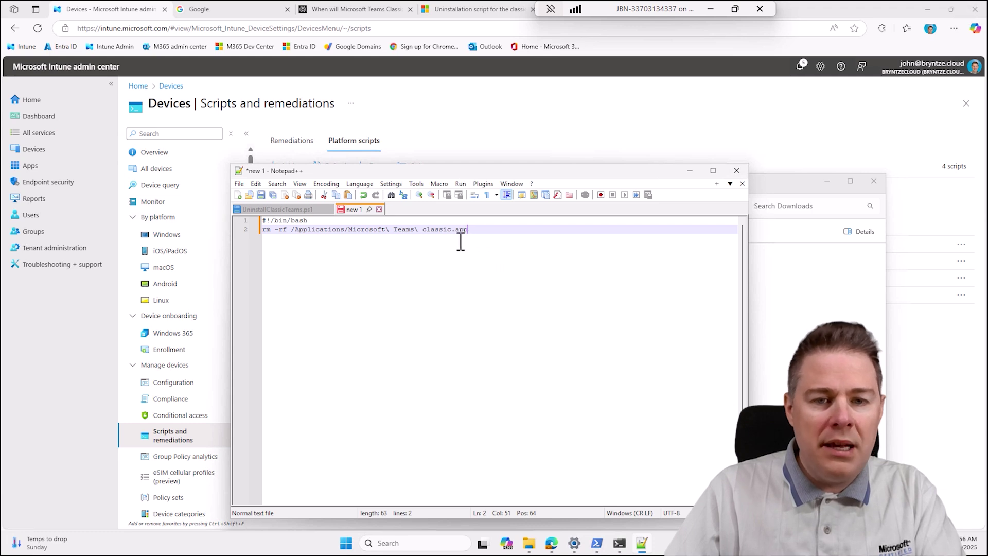
{"action": "key", "text": "ctrl+a"}
{"action": "key", "text": "Right"}
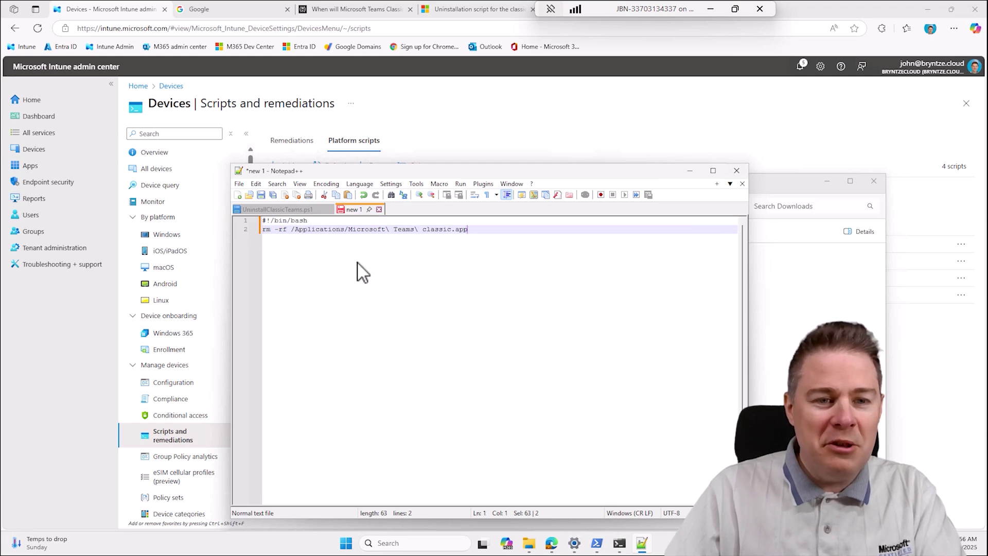
- Save the script in Downloads as UninstallClassicTeams.sh with the file type set to All types
{"action": "left_click", "coordinate": [261, 195]}
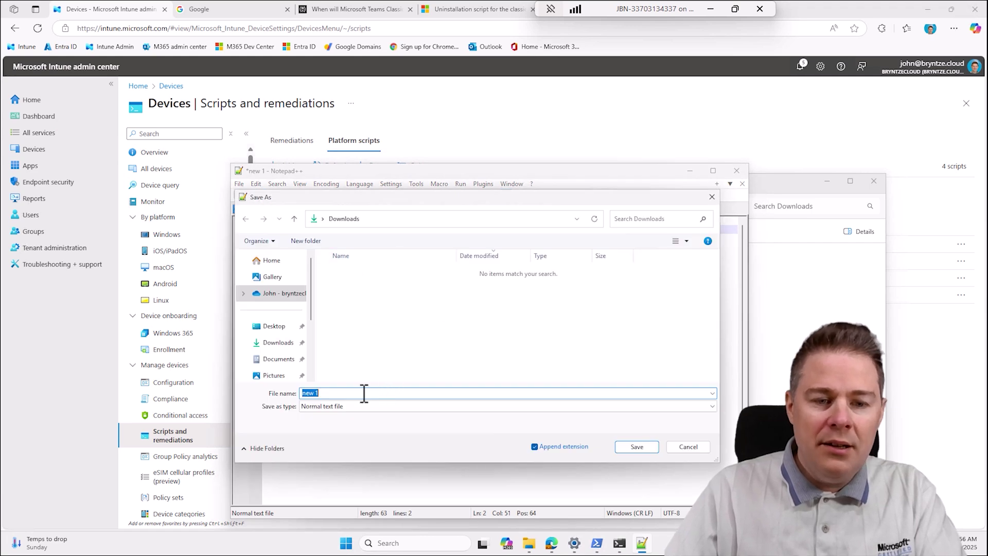
{"action": "left_click", "coordinate": [341, 407]}
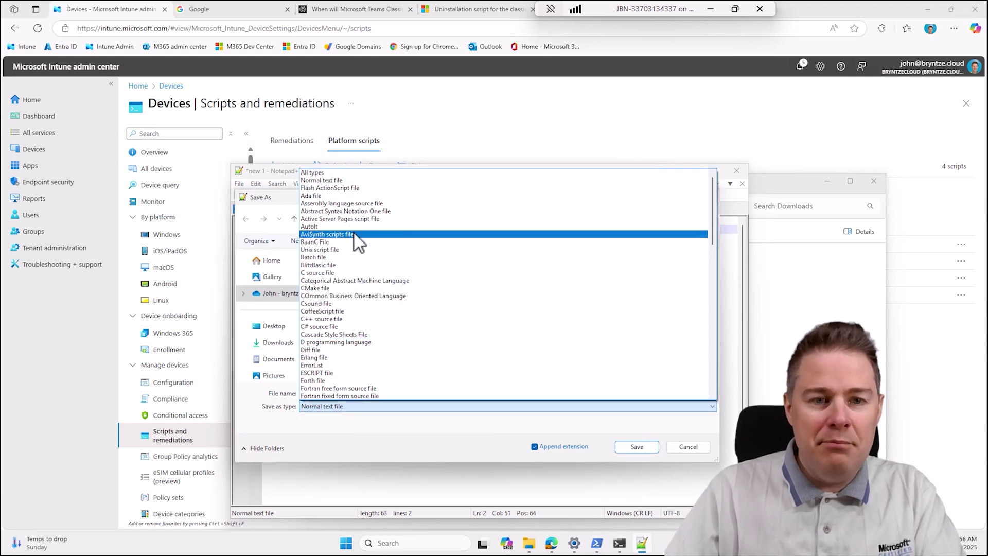
{"action": "left_click", "coordinate": [328, 173]}
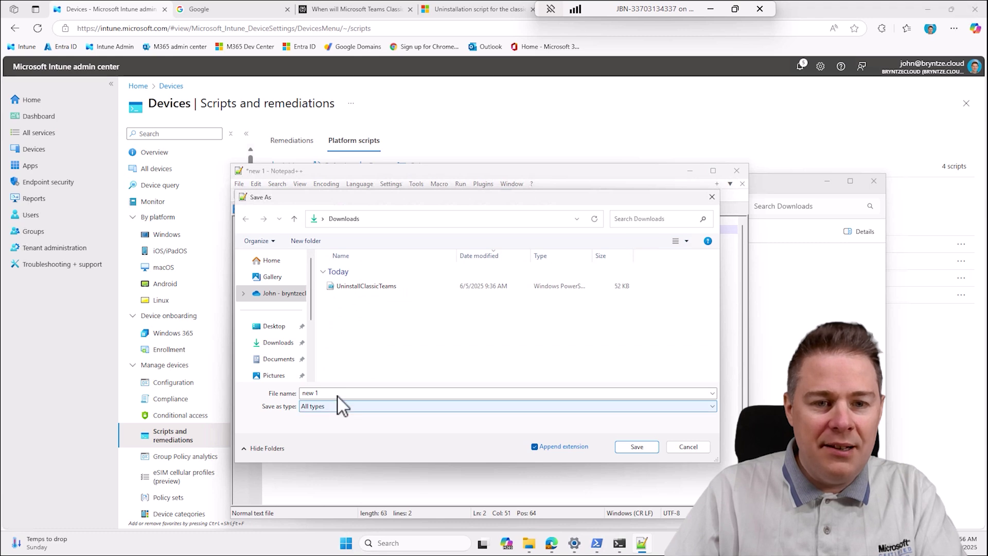
{"action": "left_click", "coordinate": [368, 288]}
{"action": "left_click", "coordinate": [381, 396]}
{"action": "left_click", "coordinate": [382, 396]}
{"action": "type", "text": ".sh"}
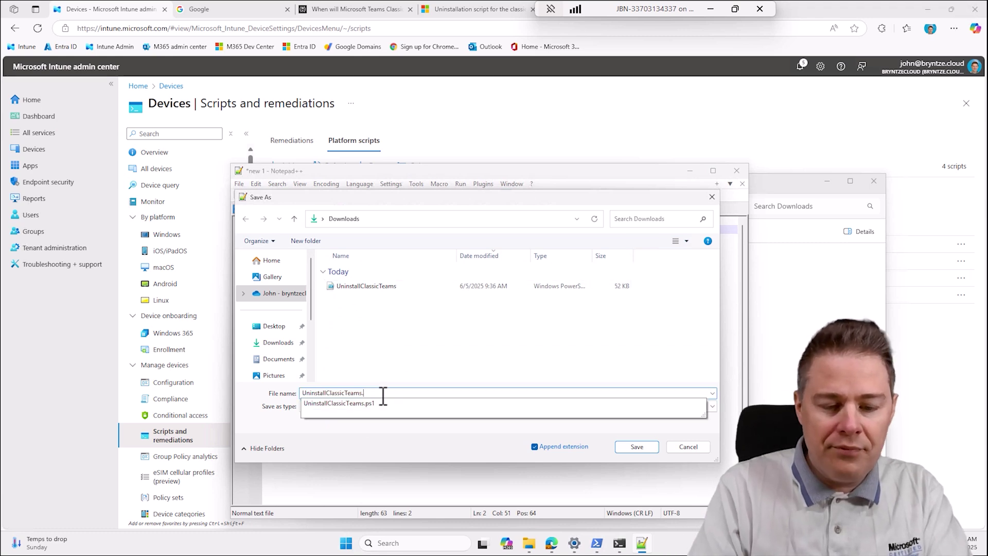
{"action": "key", "text": "Return"}
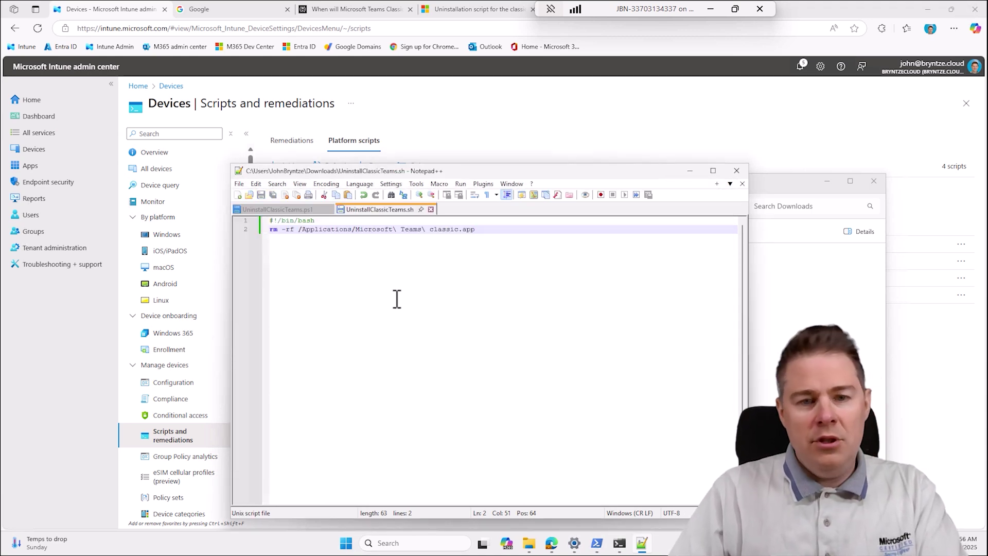
- Switch to the Intune admin center and start adding a new script for macOS devices
{"action": "left_click", "coordinate": [514, 130]}
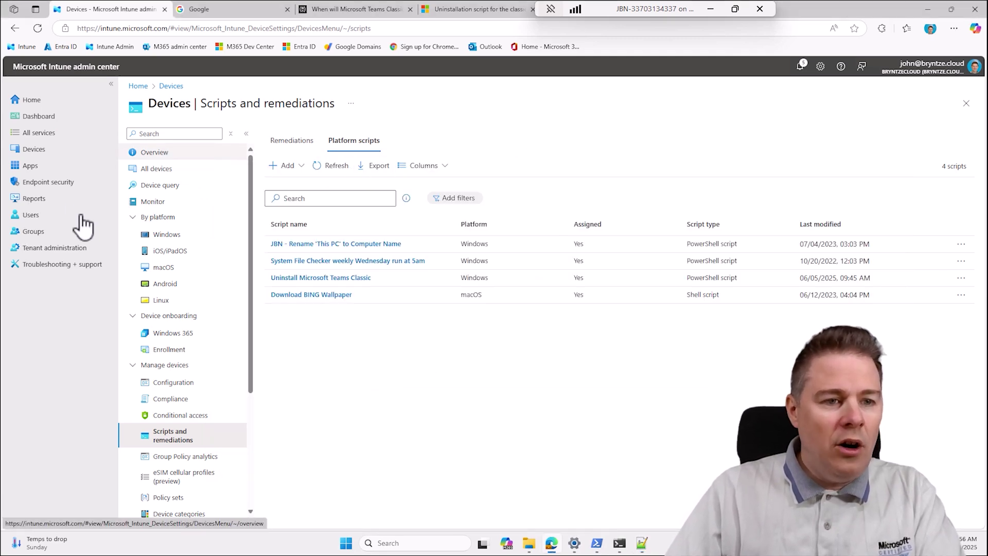
{"action": "left_click", "coordinate": [36, 100]}
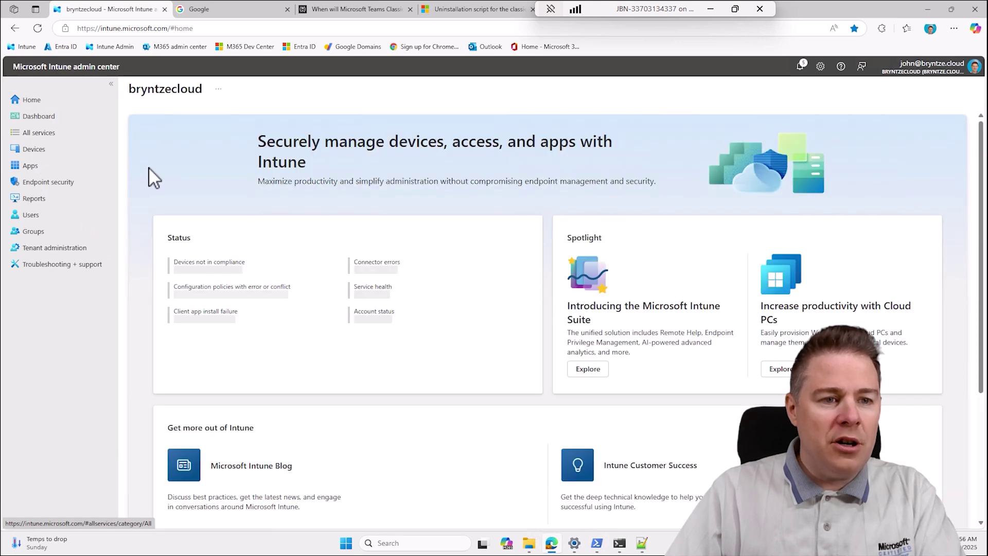
{"action": "left_click", "coordinate": [33, 150]}
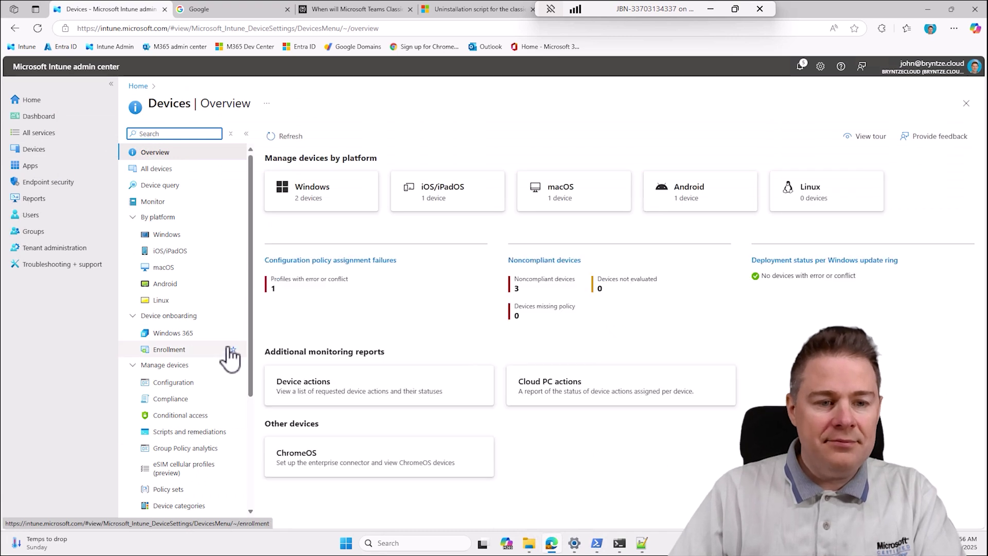
{"action": "left_click", "coordinate": [147, 267]}
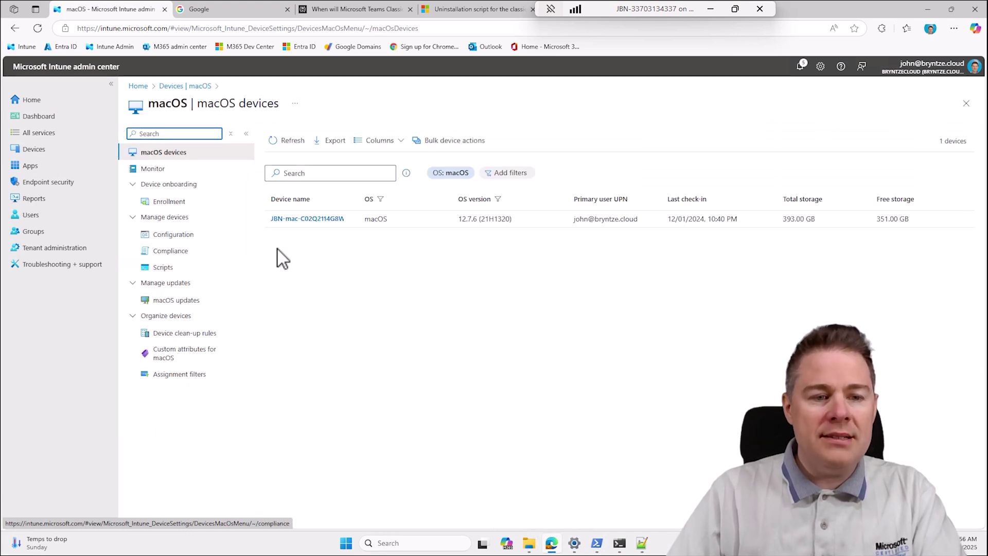
{"action": "left_click", "coordinate": [182, 267]}
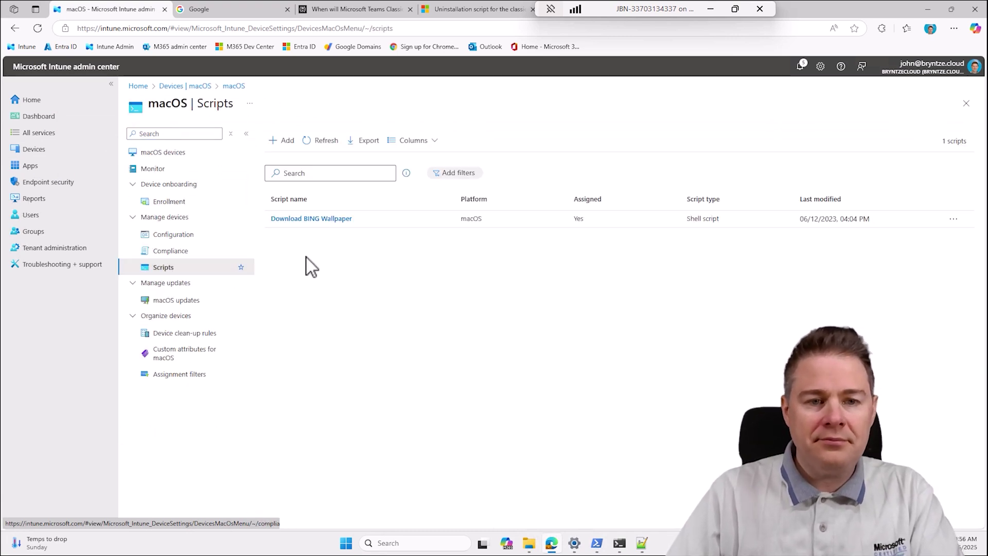
{"action": "left_click", "coordinate": [282, 141]}
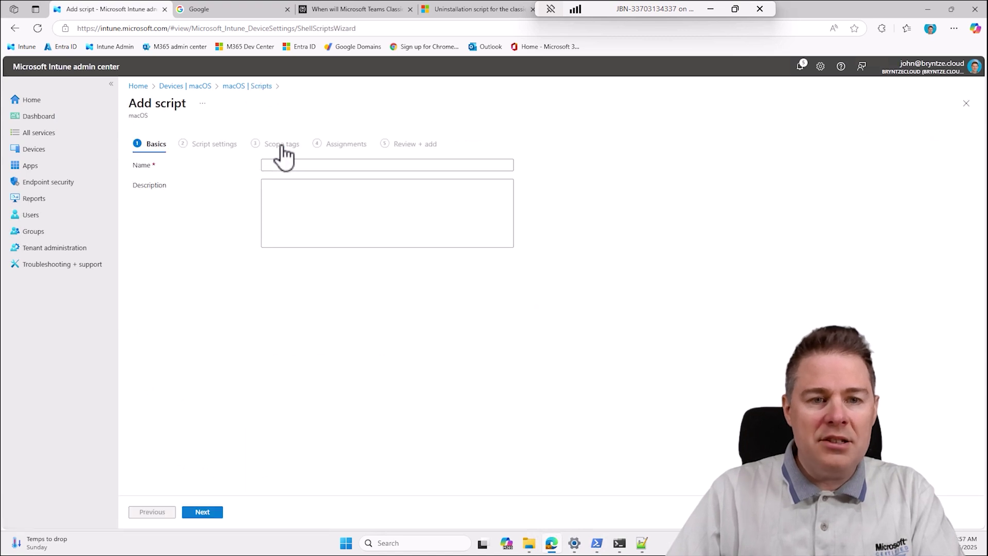
- Name the script Uninstall Microsoft Teams Classic, describe it as "Uninstall Microsoft Teams Classic, due to no longer supported or working after 1st July 2025", and continue
{"action": "left_click", "coordinate": [287, 163]}
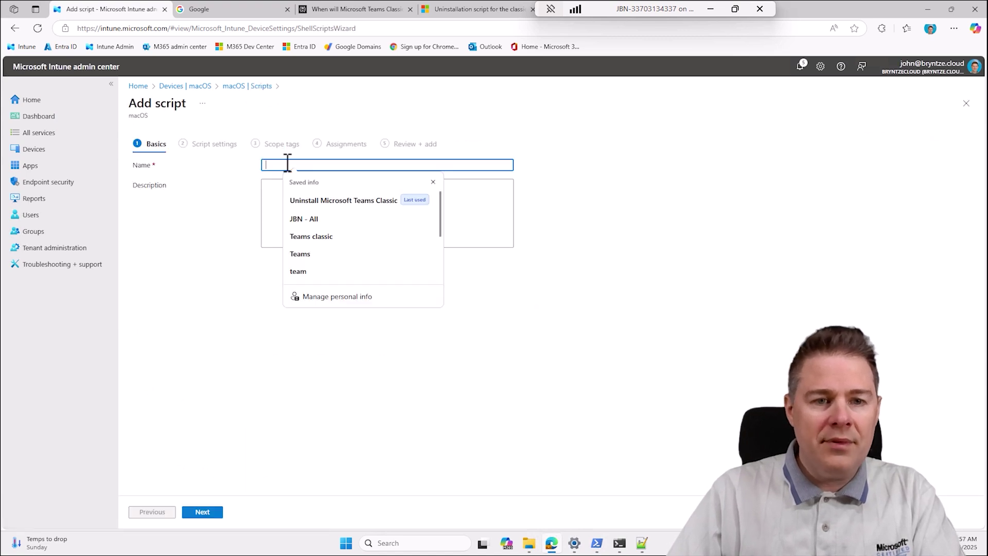
{"action": "left_click", "coordinate": [330, 203]}
{"action": "left_click_drag", "start_coordinate": [375, 165], "coordinate": [237, 159]}
{"action": "key", "text": "ctrl+c"}
{"action": "left_click", "coordinate": [282, 198]}
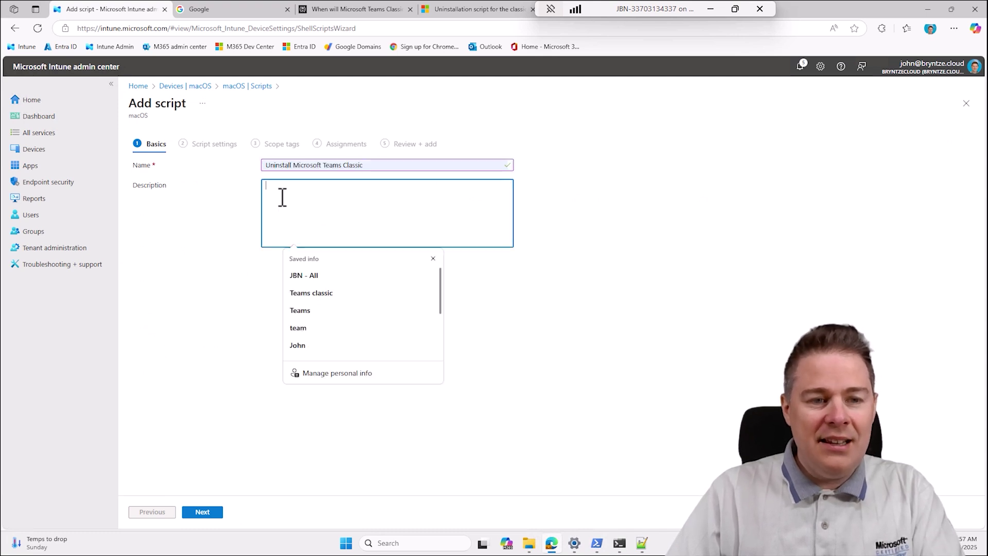
{"action": "key", "text": "ctrl+v"}
{"action": "type", "text": ", d"}
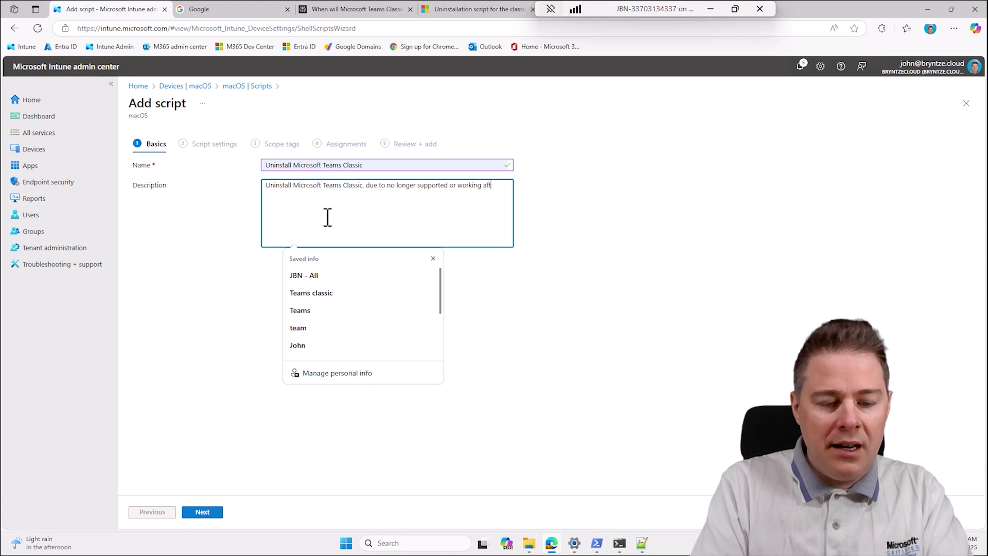
{"action": "type", "text": "er 1st July 2025"}
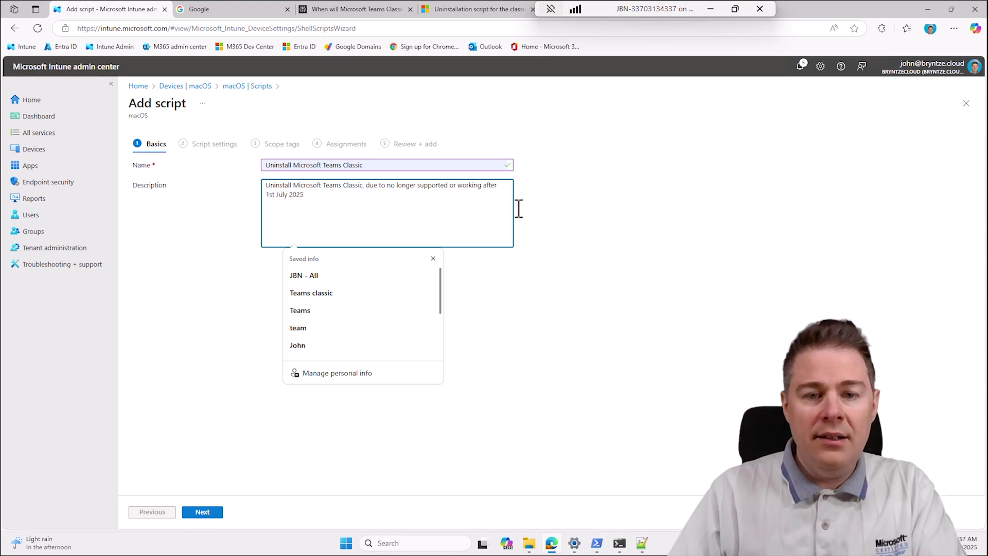
{"action": "left_click", "coordinate": [653, 231]}
{"action": "left_click", "coordinate": [209, 514]}
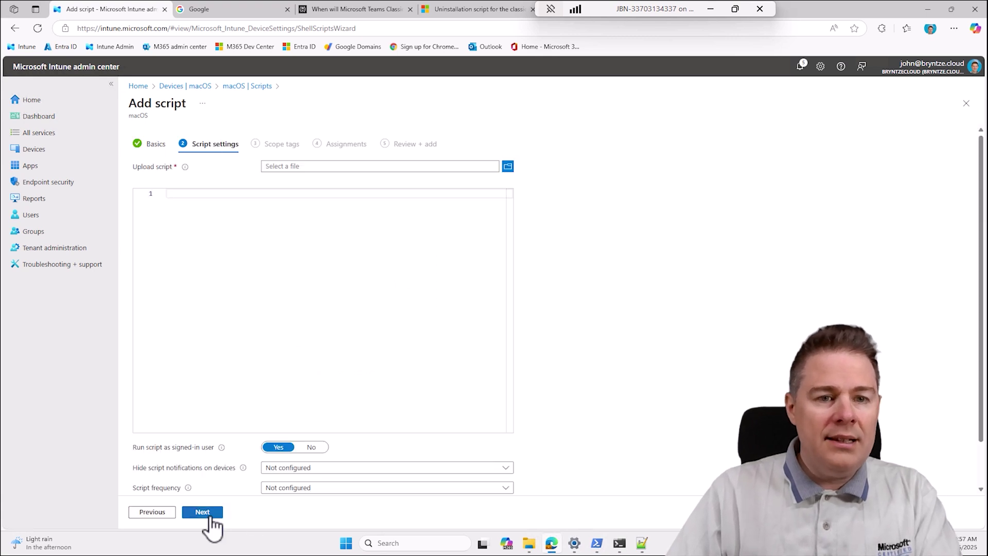
- Upload the shell script UninstallClassicTeams.sh from Downloads and set Run script as signed-in user to No
{"action": "left_click", "coordinate": [509, 166]}
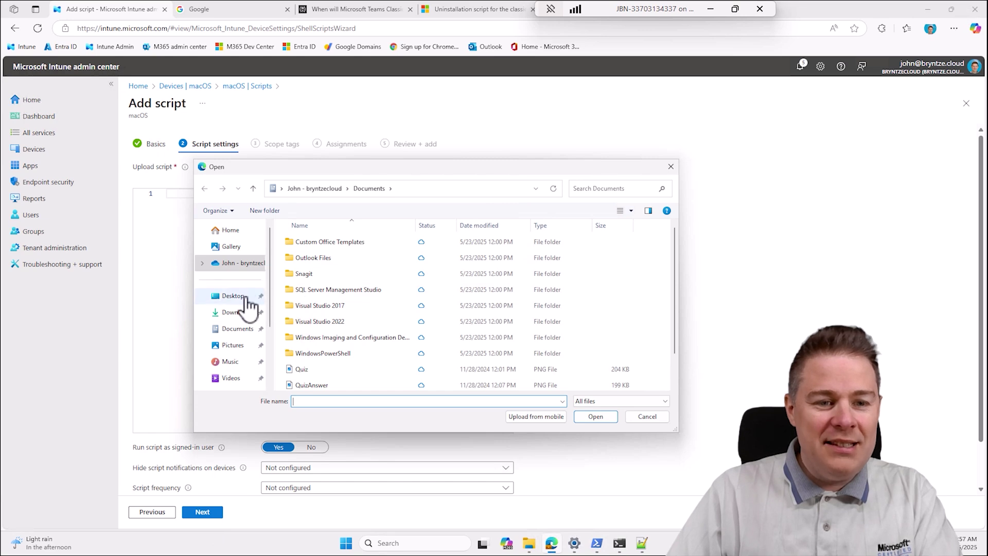
{"action": "left_click", "coordinate": [237, 312]}
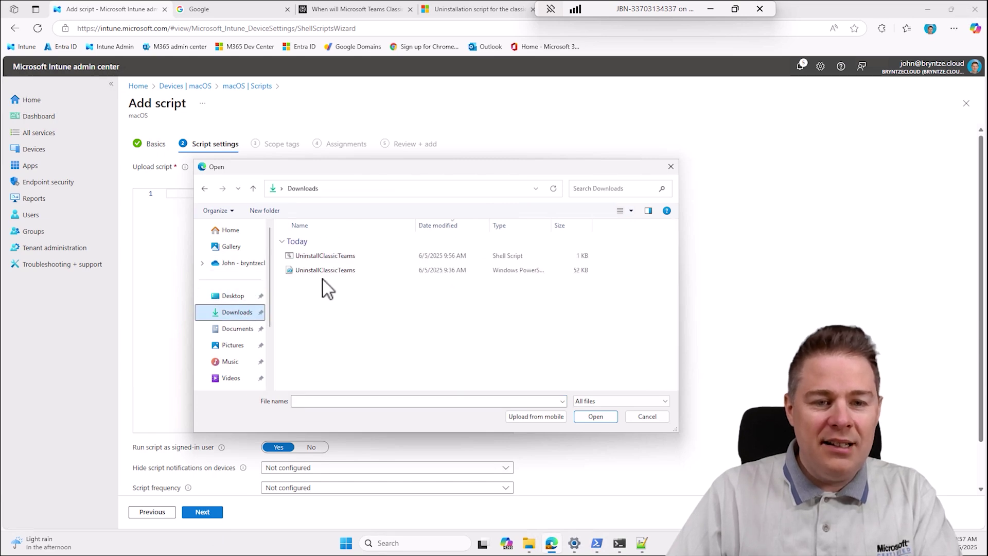
{"action": "double_click", "coordinate": [326, 256]}
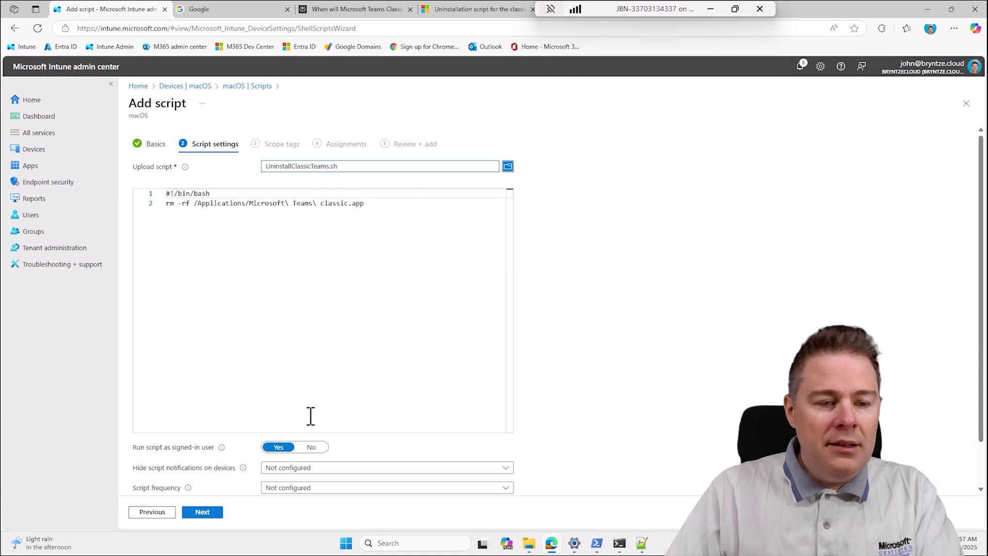
{"action": "left_click", "coordinate": [309, 448]}
{"action": "scroll", "coordinate": [565, 390], "scroll_direction": "down", "scroll_amount": 2}
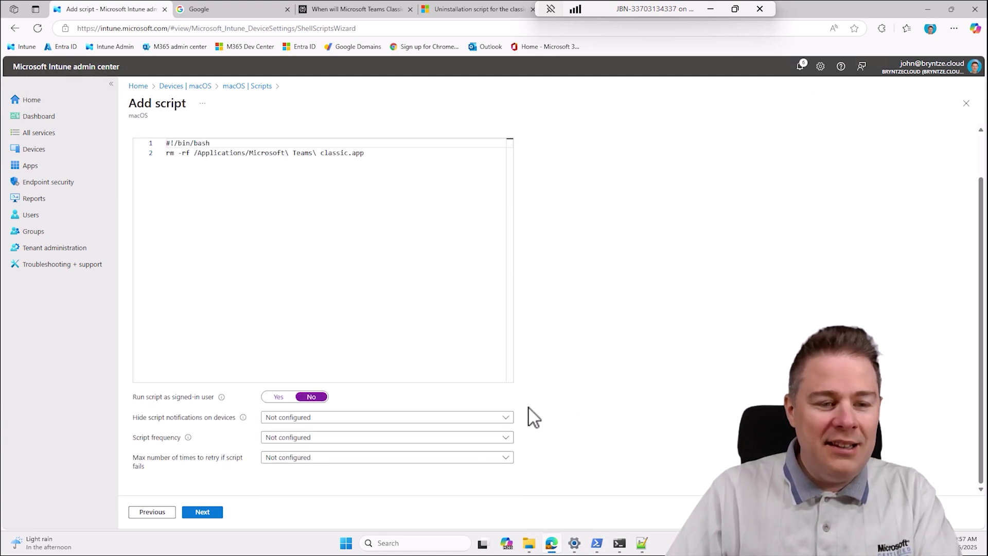
- Hide script notifications on devices, set the script frequency to Every 1 week, and set the maximum retries on failure to 2 times
{"action": "left_click", "coordinate": [293, 418]}
{"action": "left_click", "coordinate": [286, 431]}
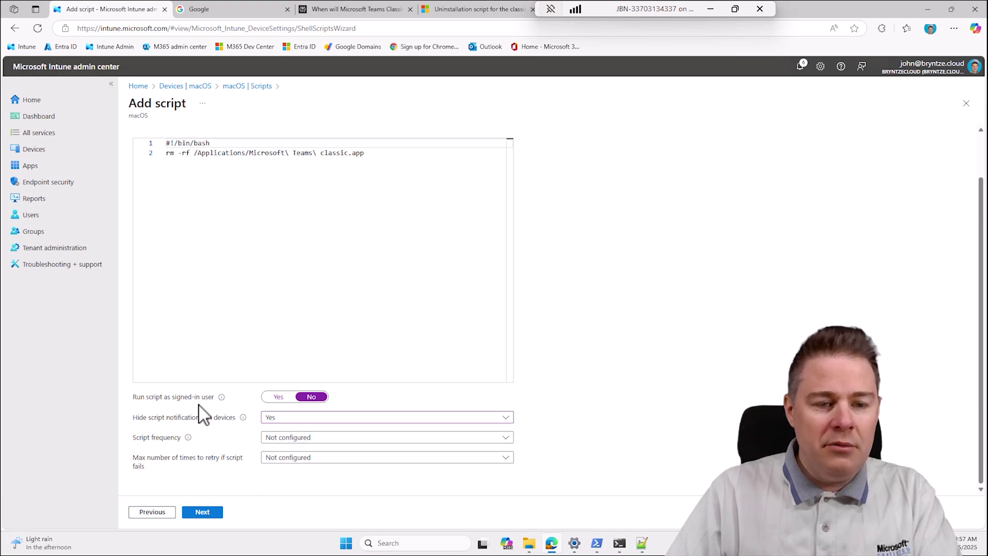
{"action": "left_click", "coordinate": [278, 438]}
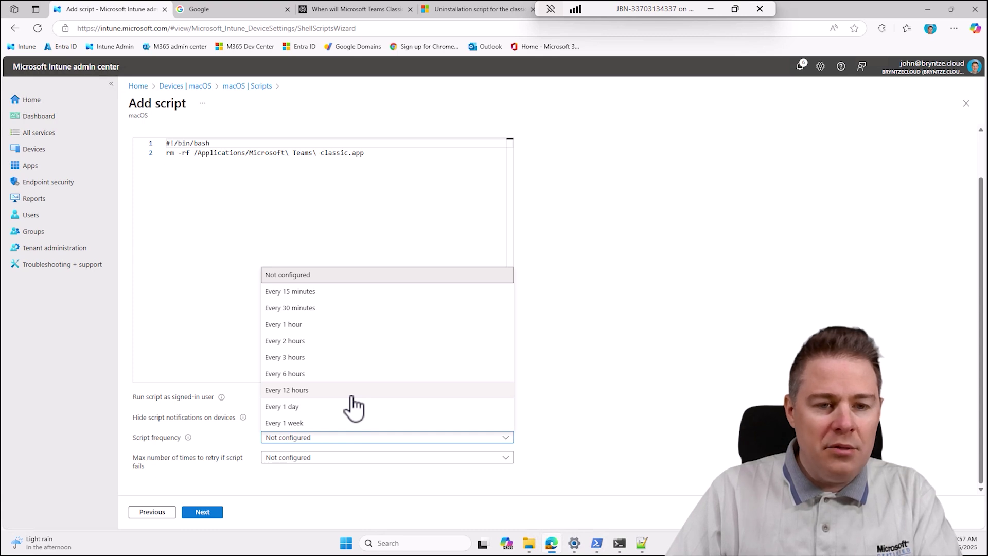
{"action": "left_click", "coordinate": [297, 424]}
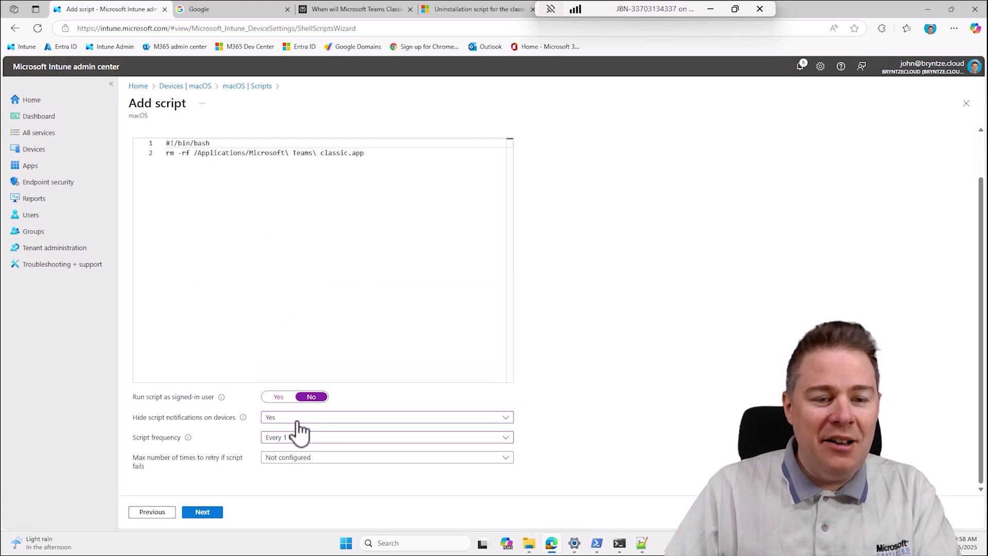
{"action": "left_click", "coordinate": [285, 463]}
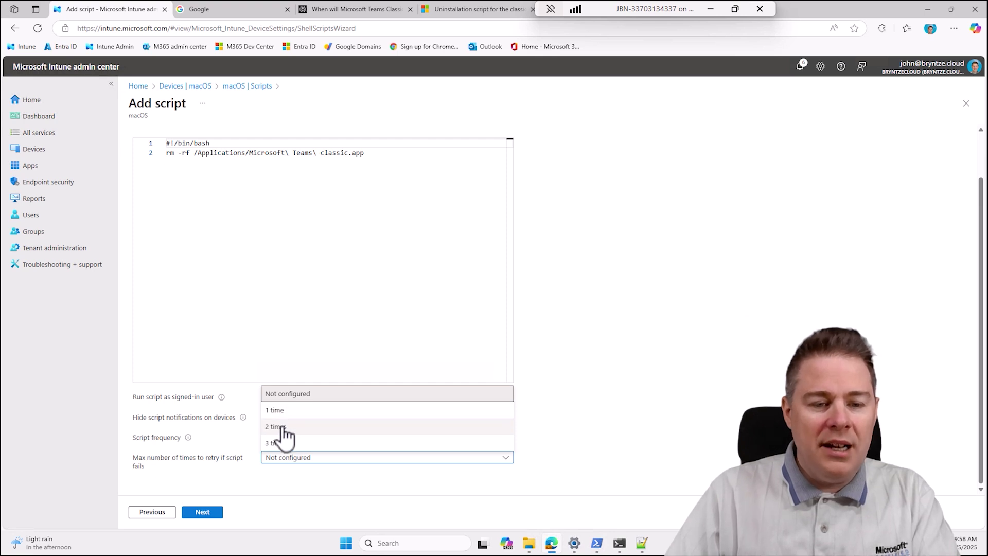
{"action": "left_click", "coordinate": [282, 427]}
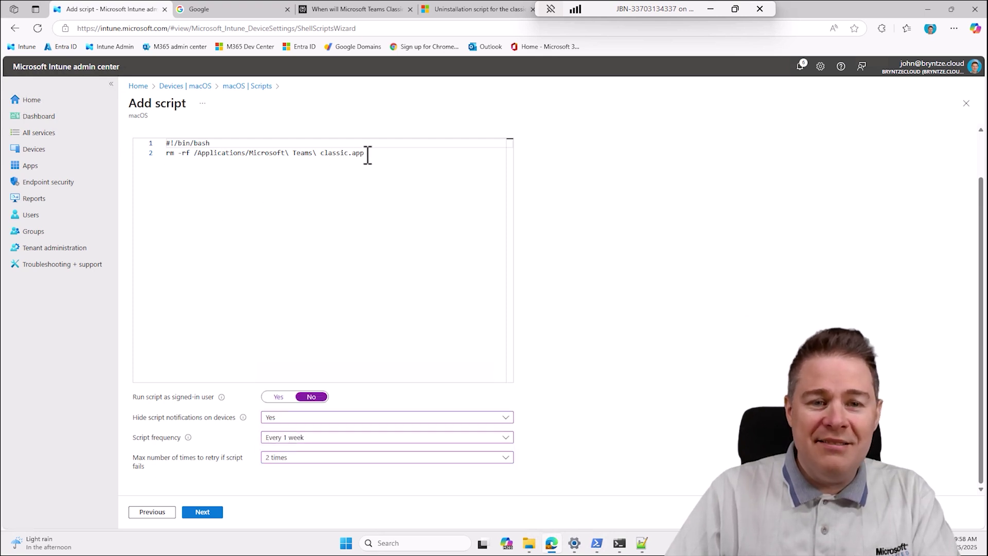
- Accept the script settings and keep the Default scope tag, continuing to the assignments
{"action": "left_click_drag", "start_coordinate": [368, 156], "coordinate": [155, 156]}
{"action": "left_click", "coordinate": [221, 169]}
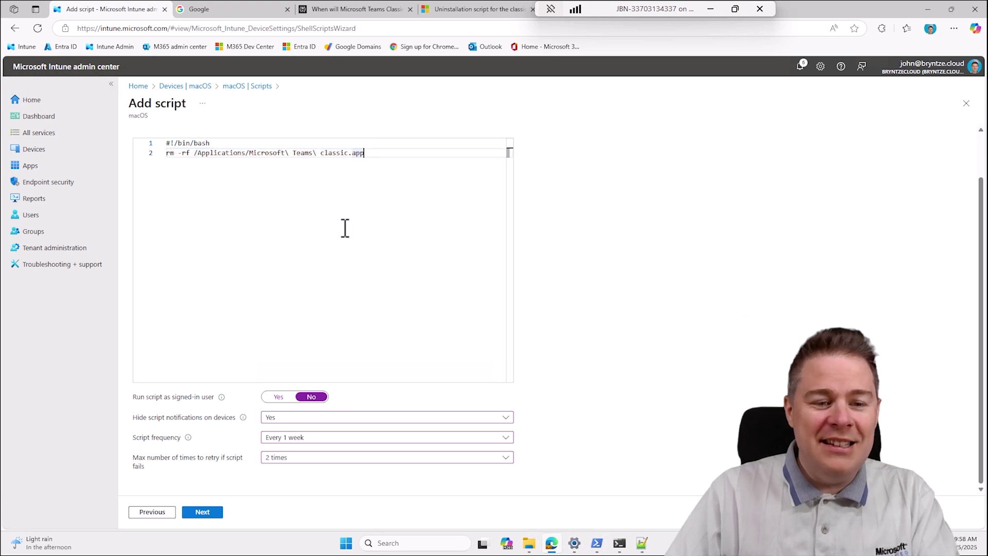
{"action": "left_click", "coordinate": [211, 511]}
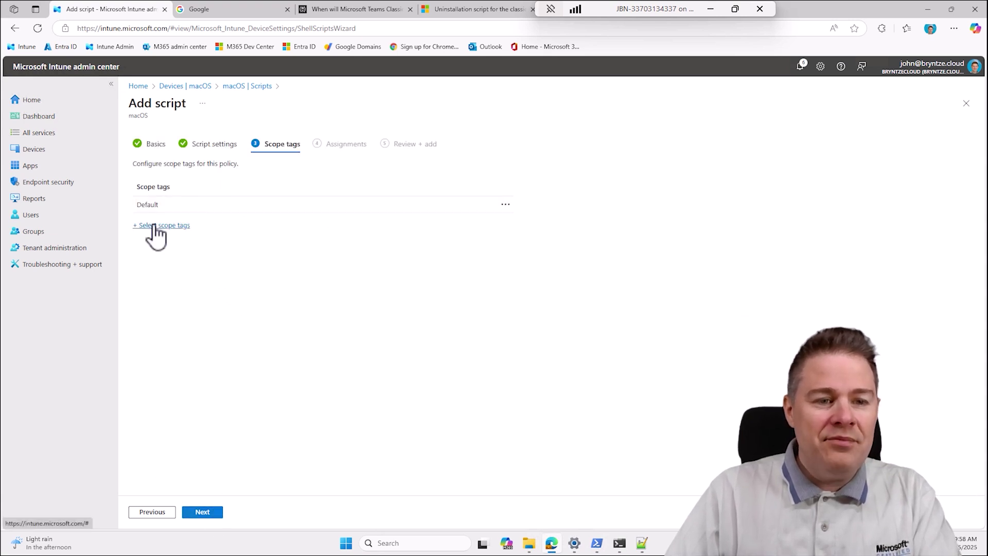
{"action": "left_click", "coordinate": [203, 513]}
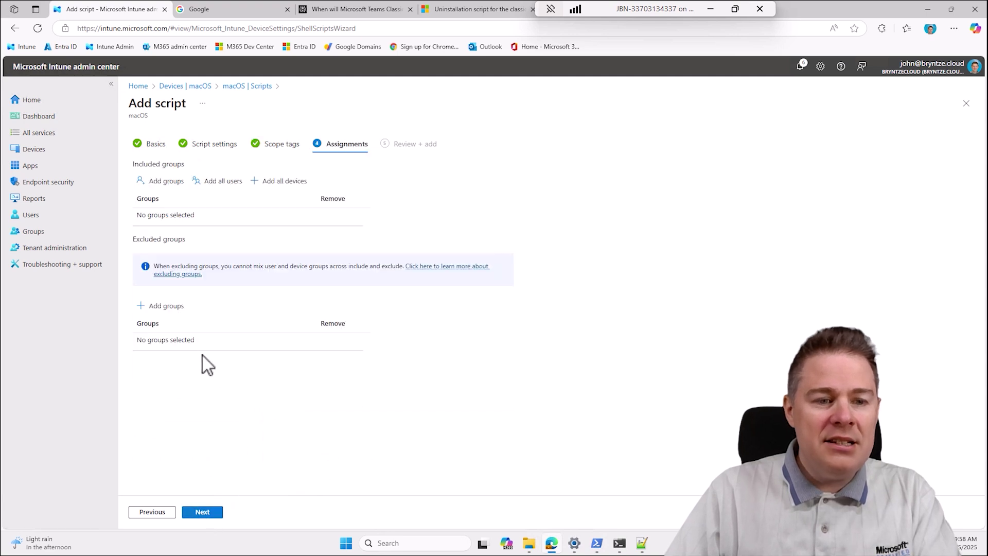
- Search the groups for "JBN -" and add JBN - All macOS Devices to the script's excluded groups
{"action": "left_click", "coordinate": [165, 306]}
{"action": "left_click", "coordinate": [445, 165]}
{"action": "type", "text": "JBN -"}
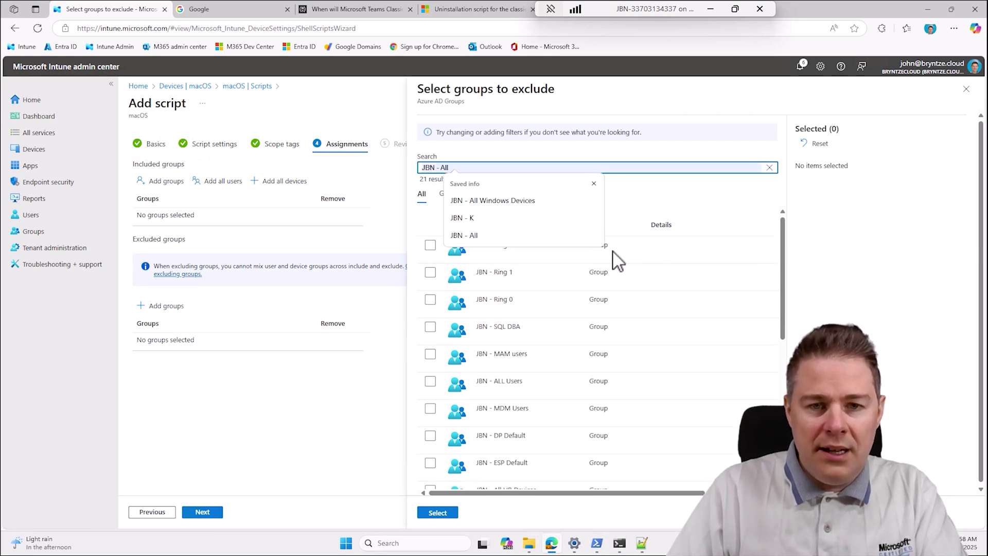
{"action": "scroll", "coordinate": [582, 282], "scroll_direction": "down", "scroll_amount": 4}
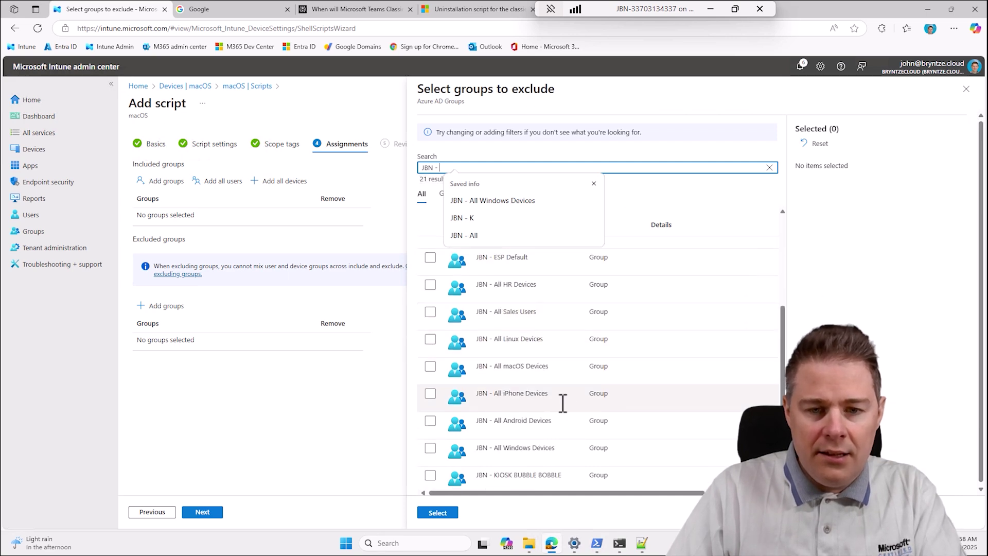
{"action": "left_click", "coordinate": [430, 366]}
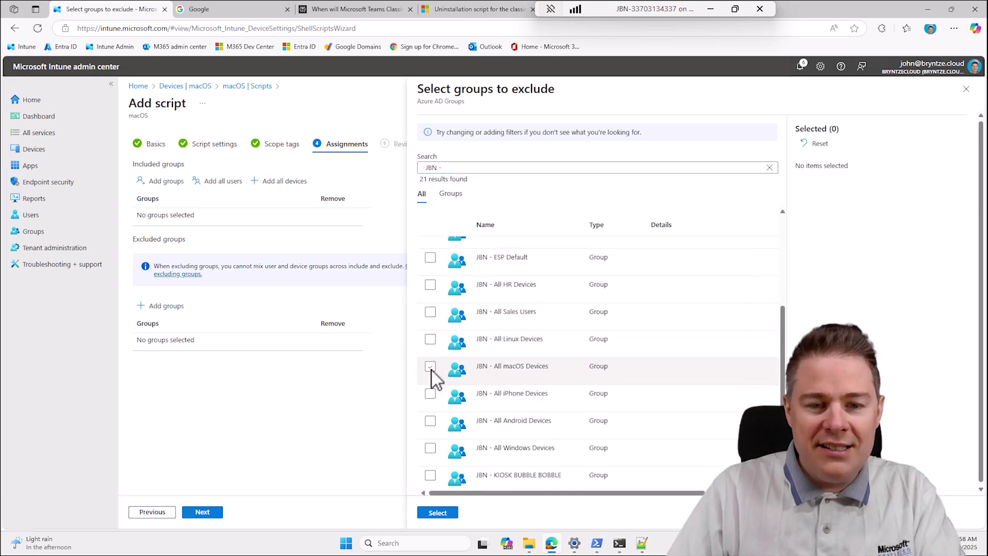
{"action": "left_click", "coordinate": [437, 513]}
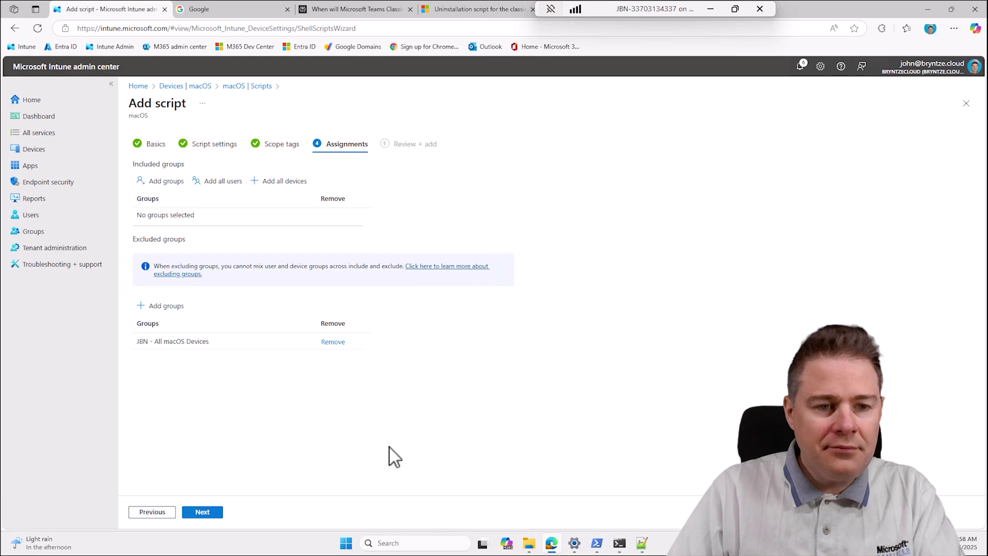
- Finish the assignments, add the Uninstall Microsoft Teams Classic script from the review page, and refresh the macOS scripts list
{"action": "left_click", "coordinate": [202, 511]}
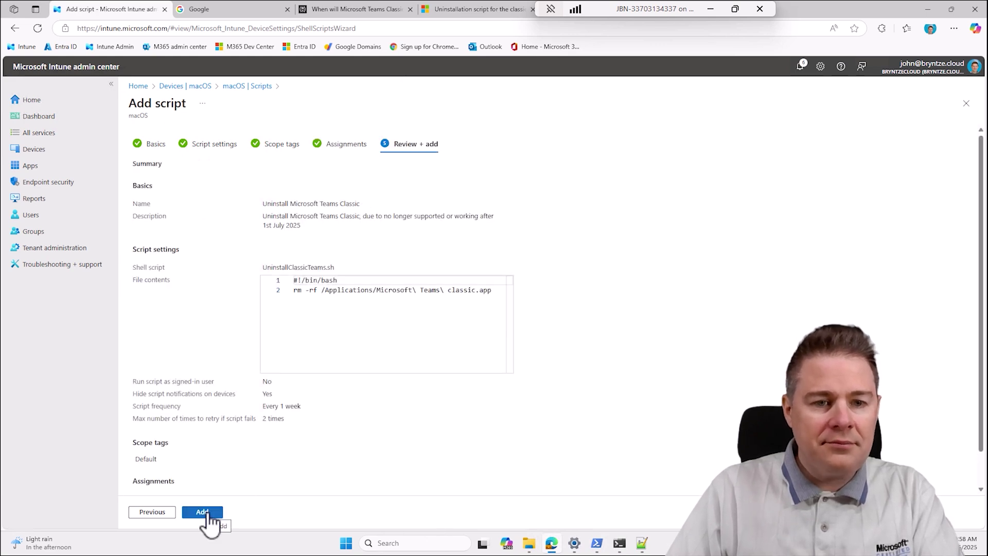
{"action": "left_click", "coordinate": [203, 513]}
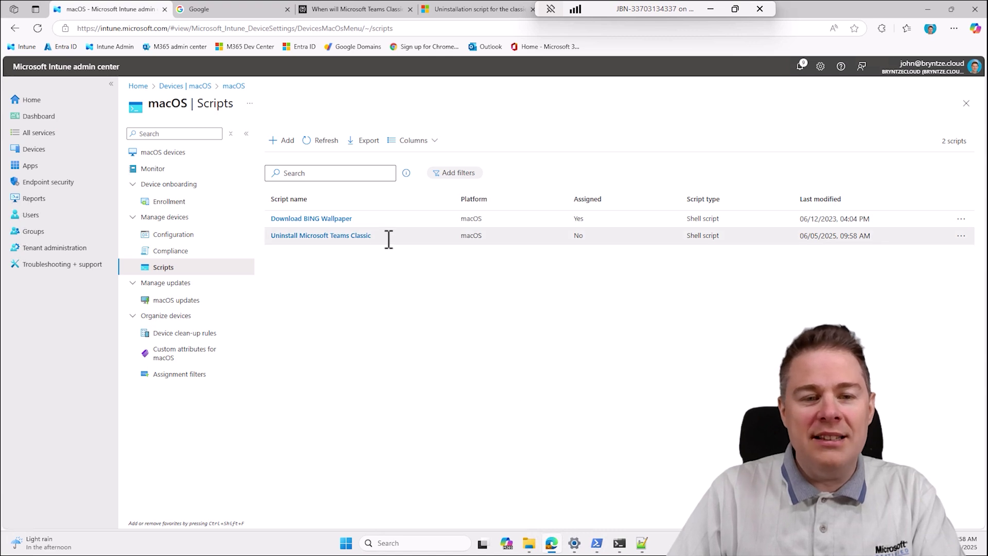
{"action": "left_click_drag", "start_coordinate": [362, 235], "coordinate": [404, 274]}
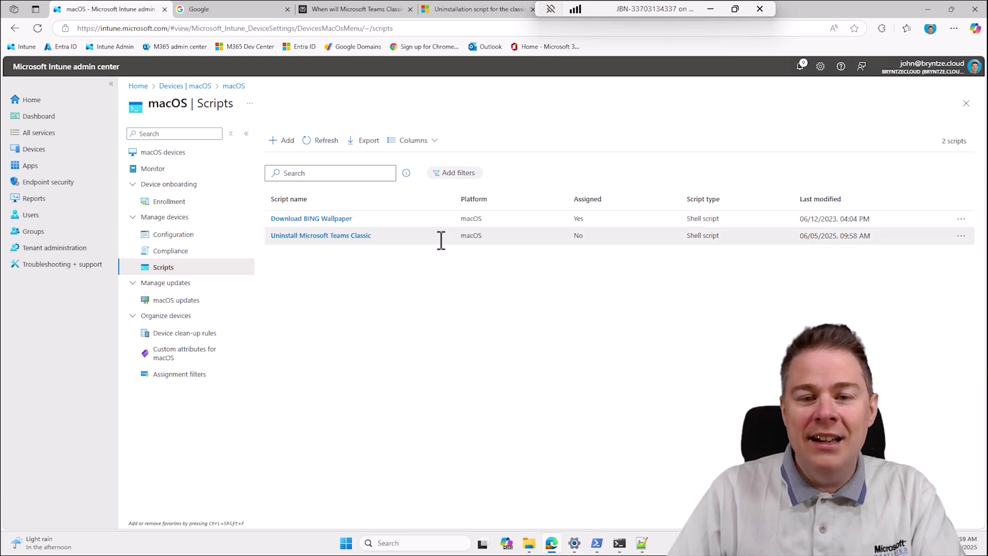
{"action": "left_click", "coordinate": [326, 146]}
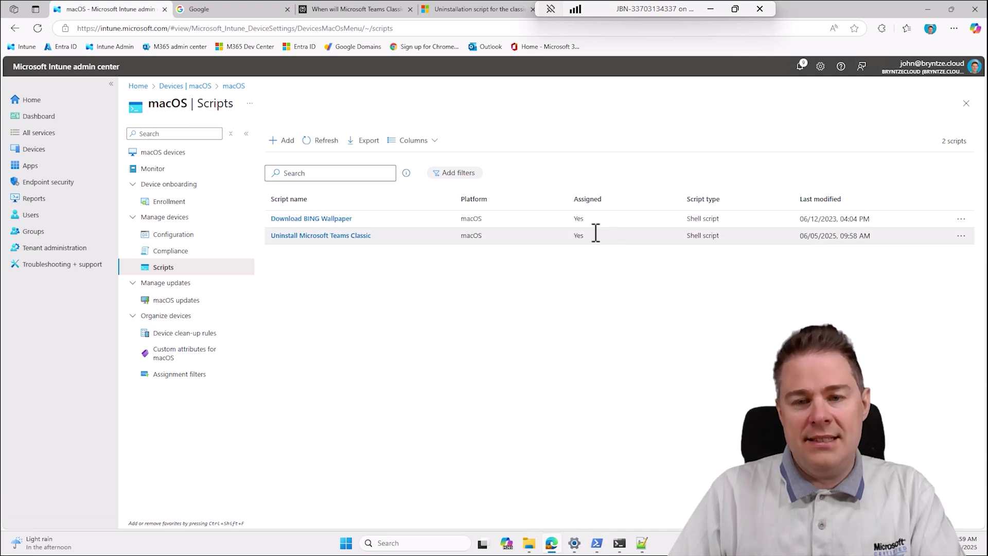